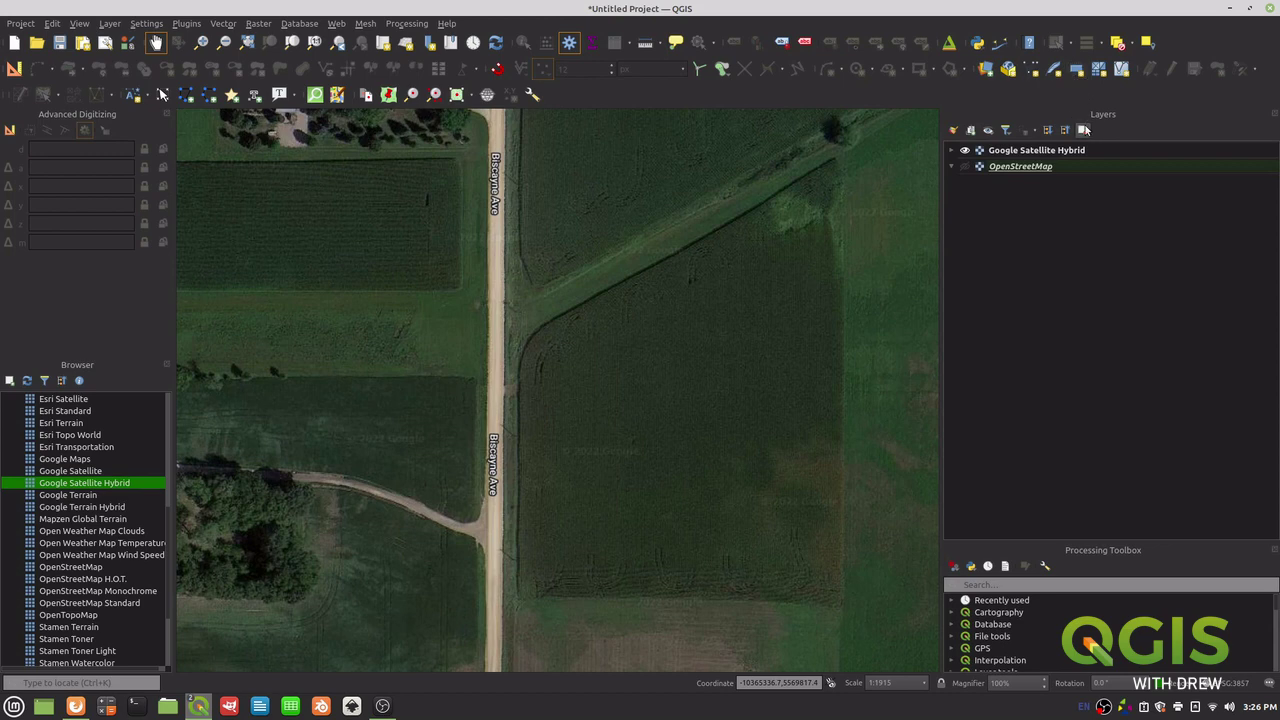
Step: Create a temporary scratch layer with Polygon geometry in EPSG:3857 - WGS 84 / Pseudo-Mercator
left_click(1075, 69)
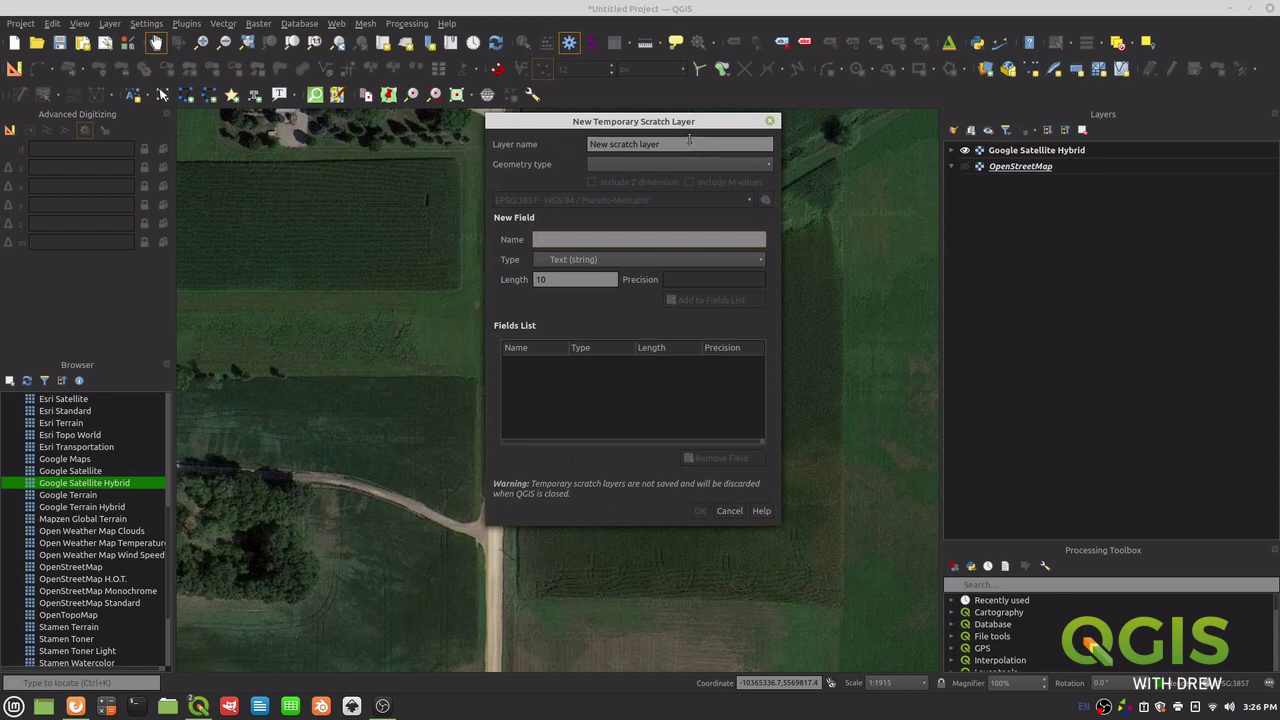
left_click(767, 166)
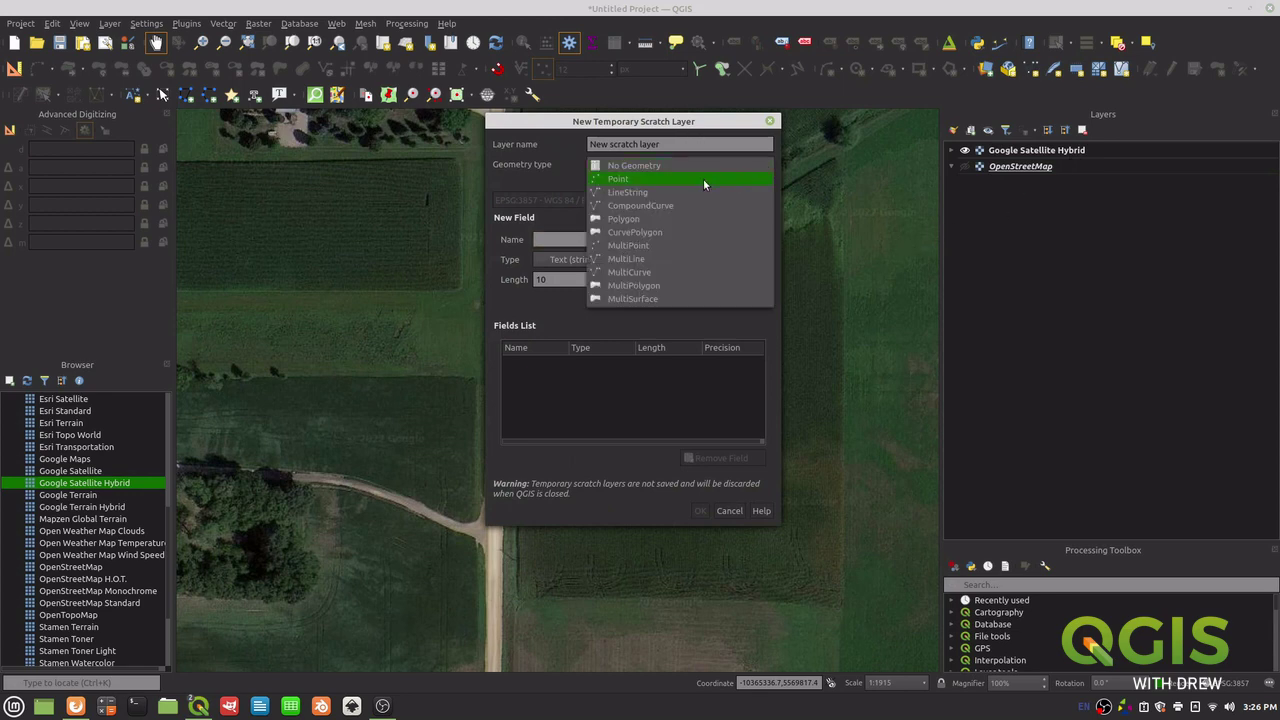
left_click(655, 218)
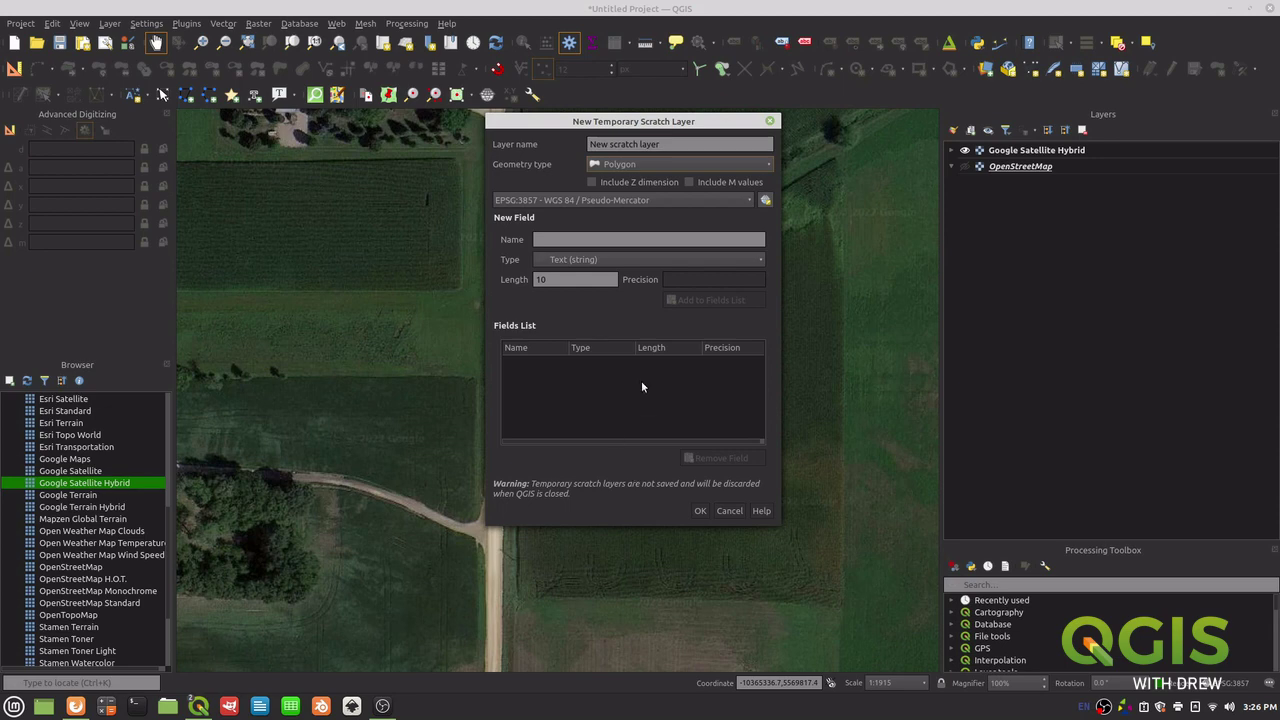
left_click_drag(699, 127, 655, 112)
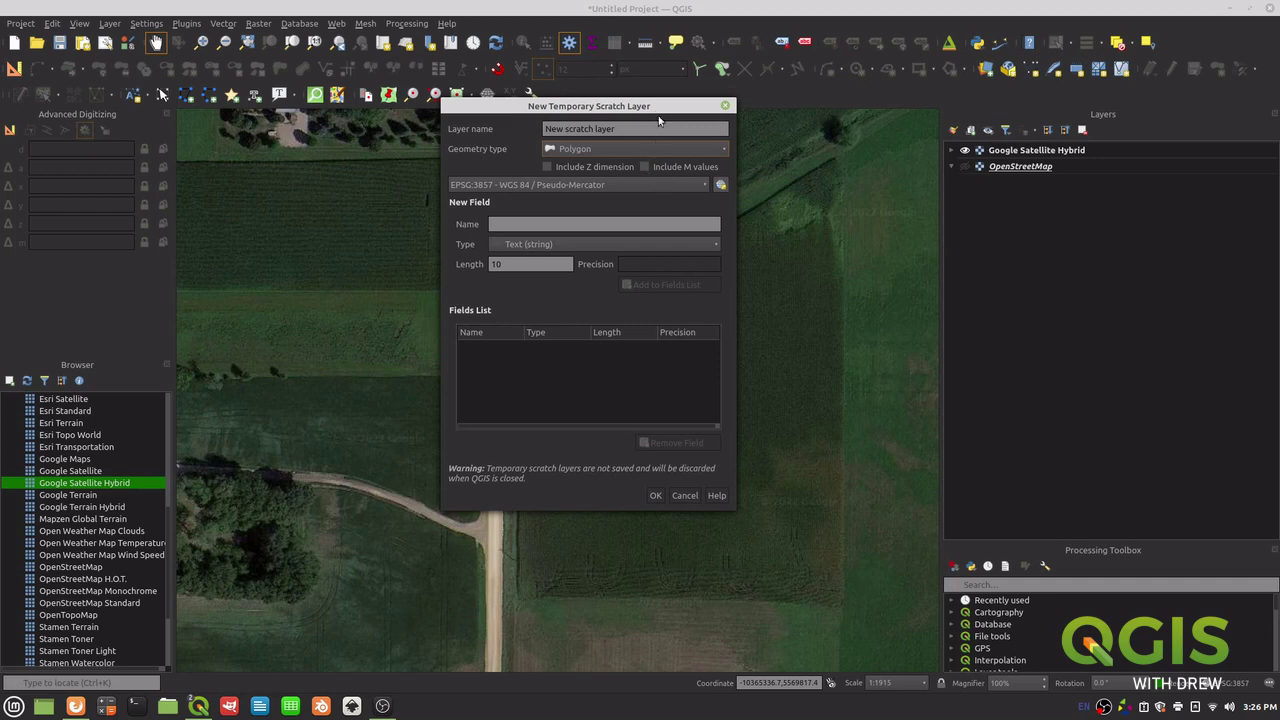
left_click_drag(664, 107, 761, 127)
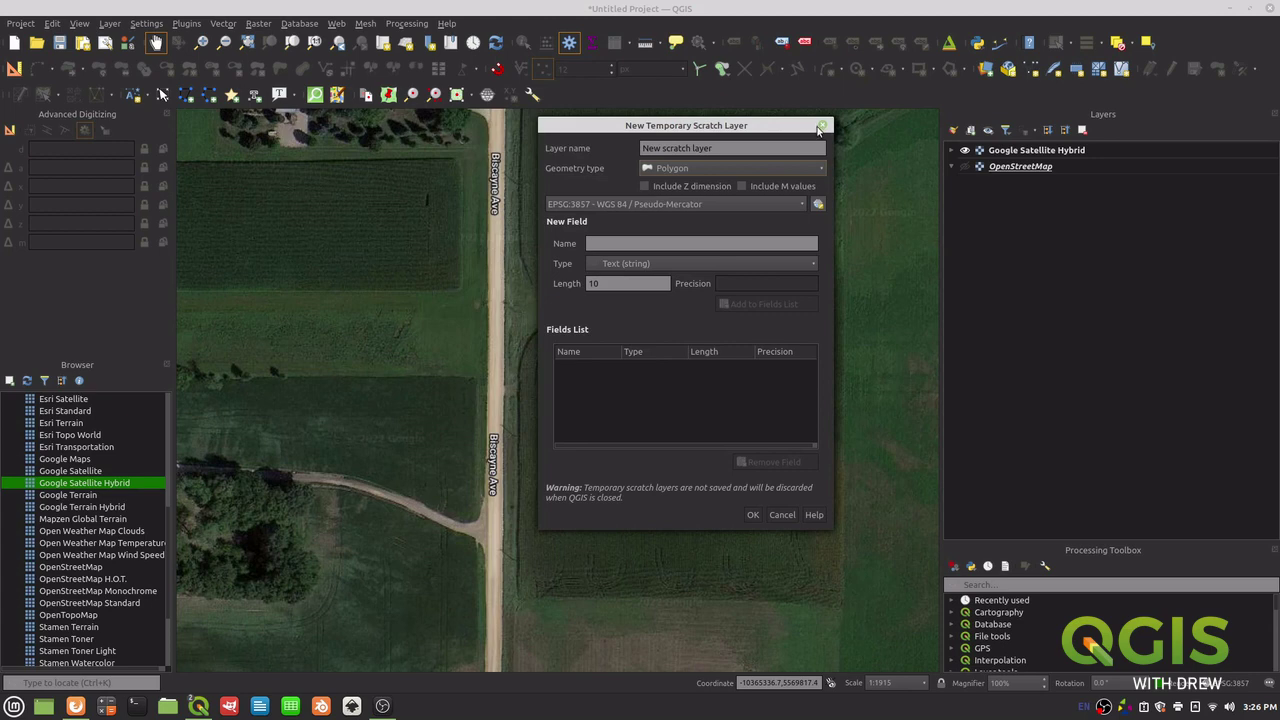
left_click(753, 514)
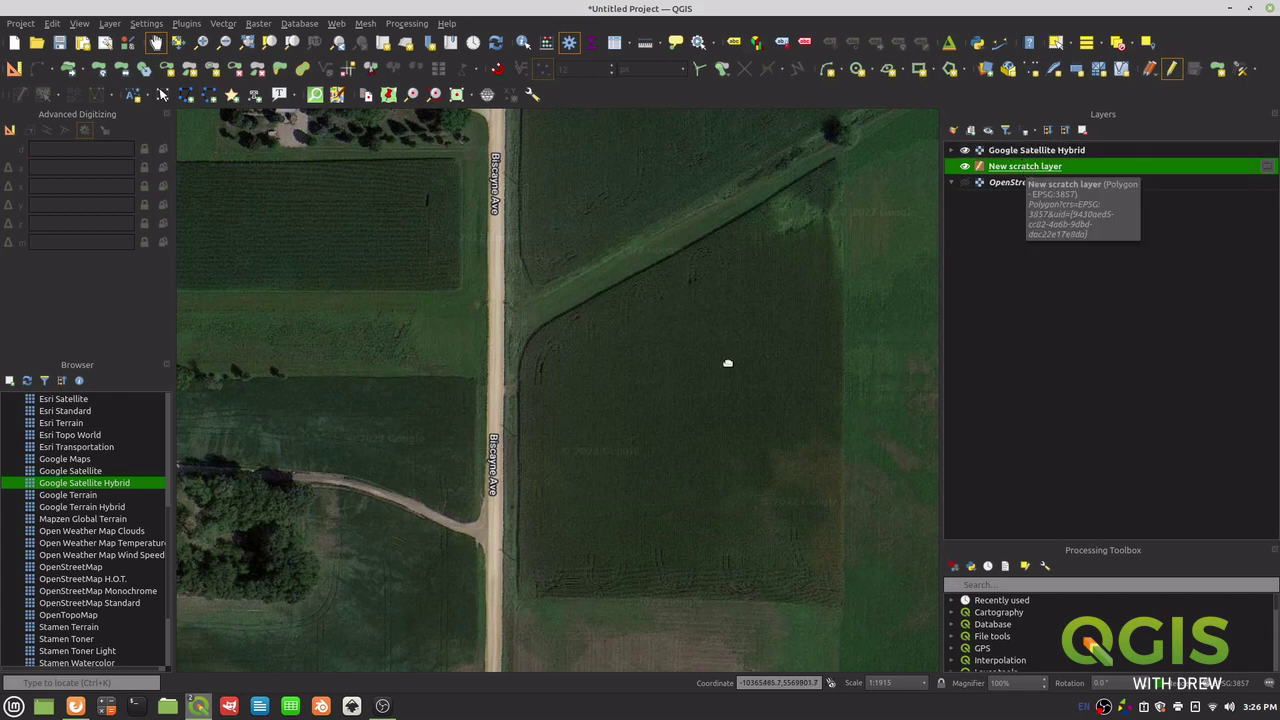
Step: Draw a small circle in the field north of the vineyard and move the Google Satellite Hybrid layer below the scratch layer
scroll(621, 457, "down", 1)
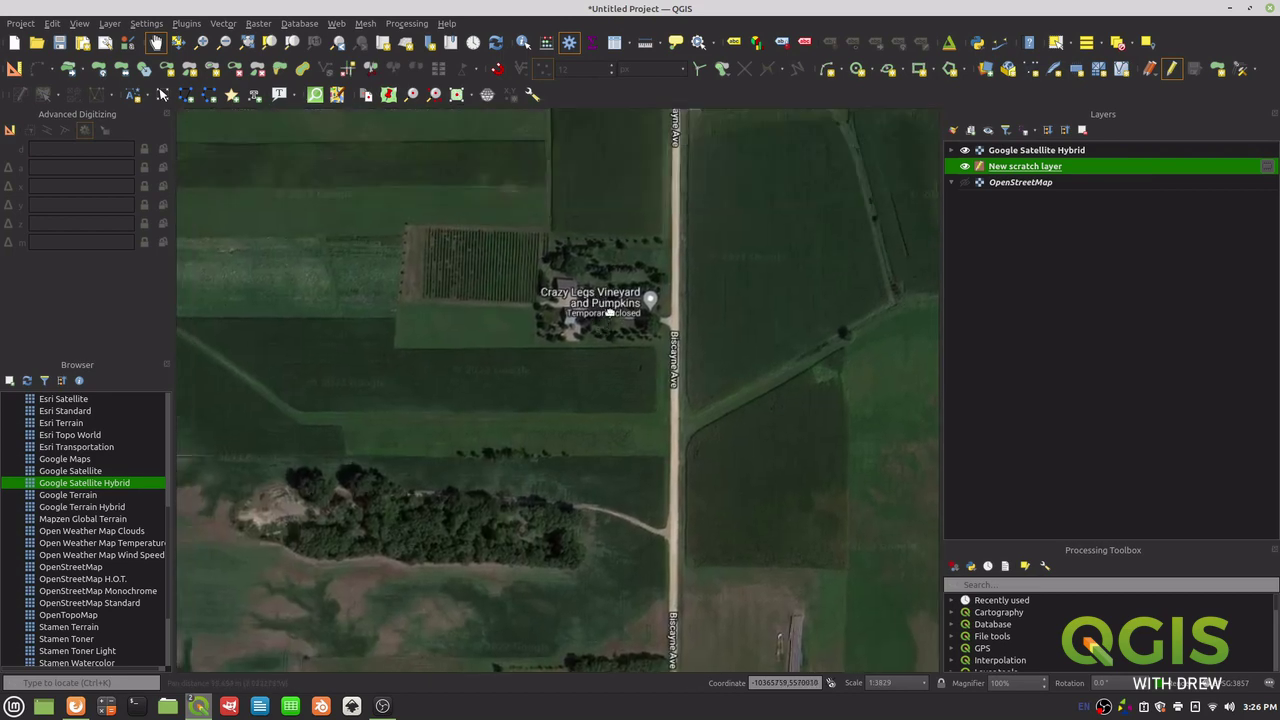
left_click_drag(630, 356, 614, 340)
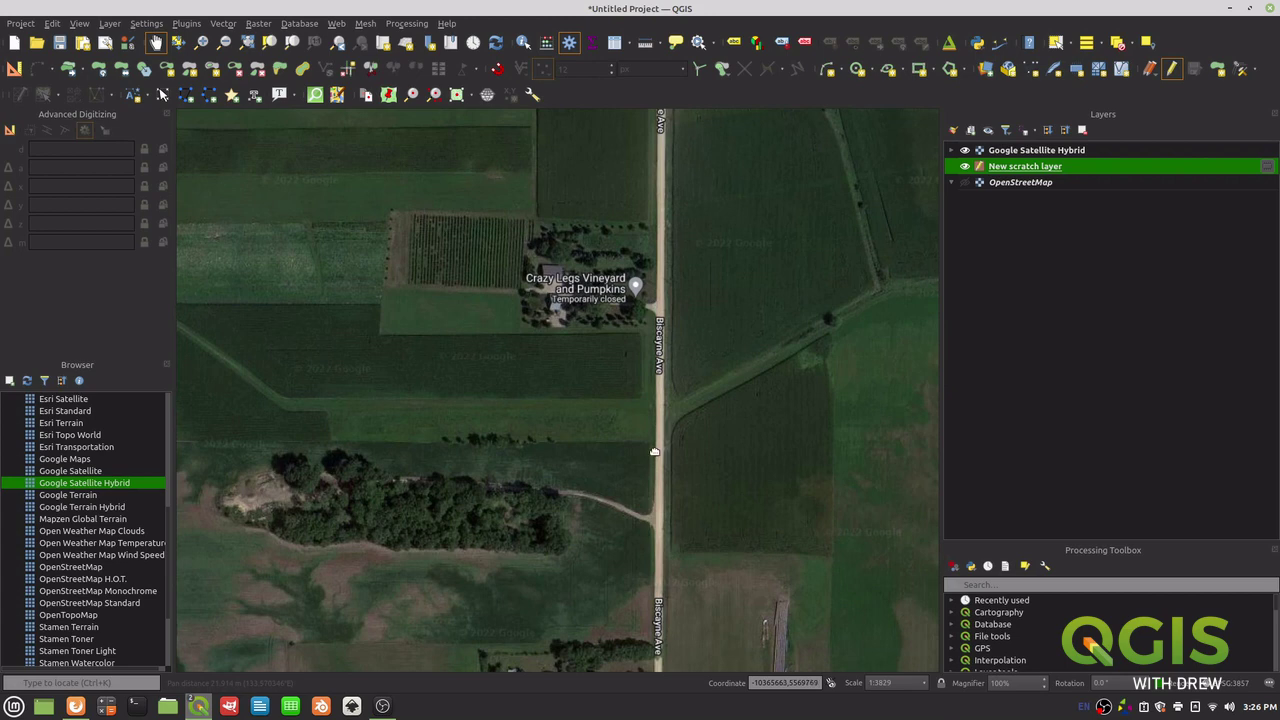
left_click_drag(660, 457, 622, 427)
left_click_drag(661, 470, 643, 429)
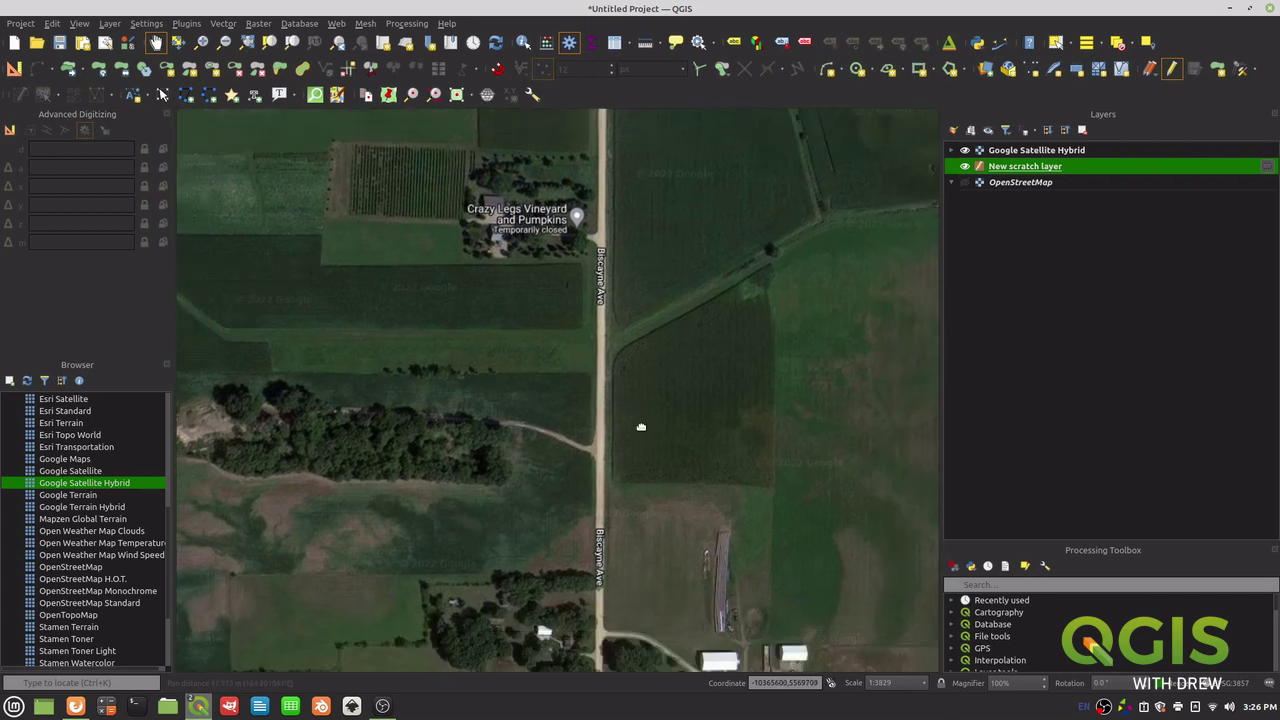
left_click_drag(594, 266, 640, 517)
scroll(580, 370, "up", 2)
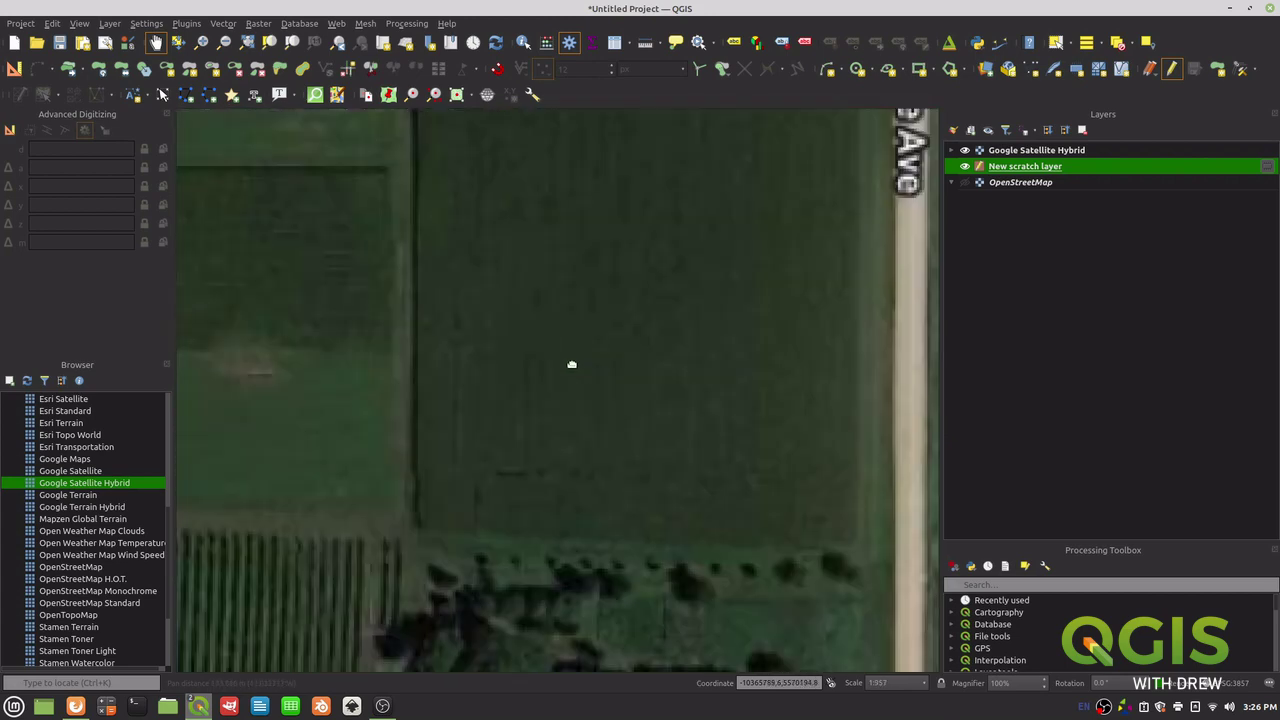
left_click_drag(594, 374, 566, 451)
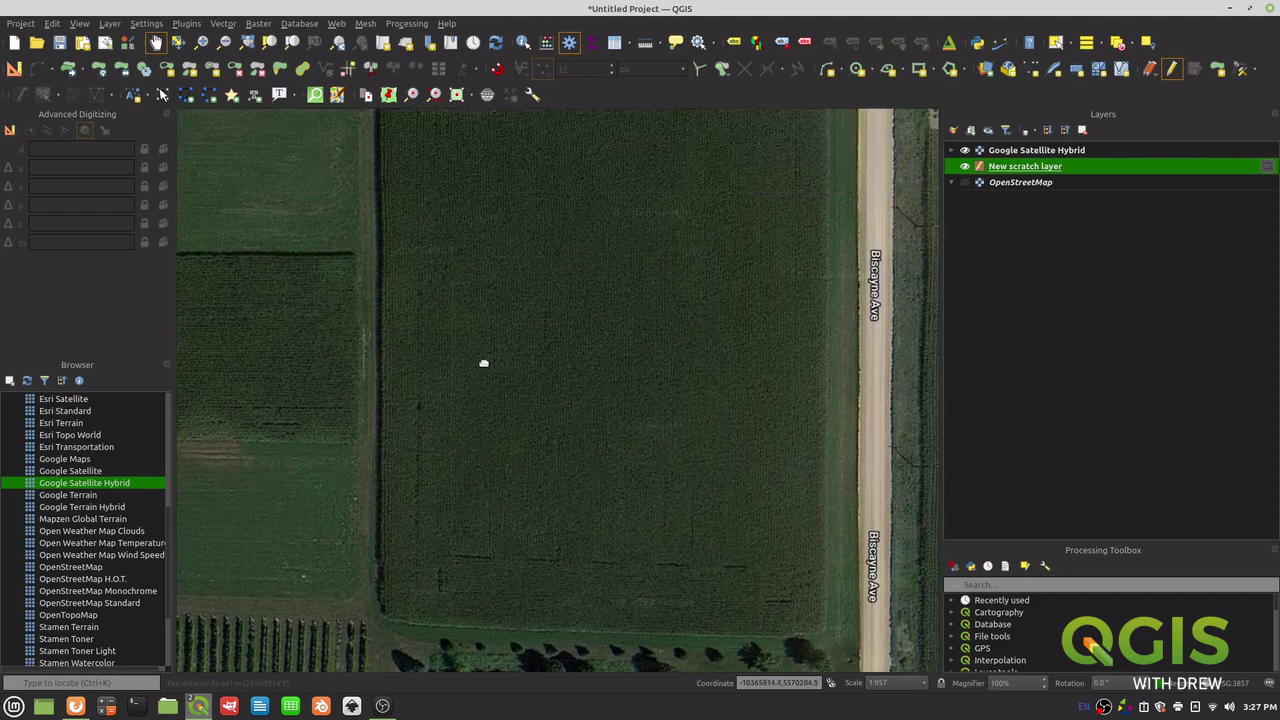
left_click_drag(651, 417, 607, 415)
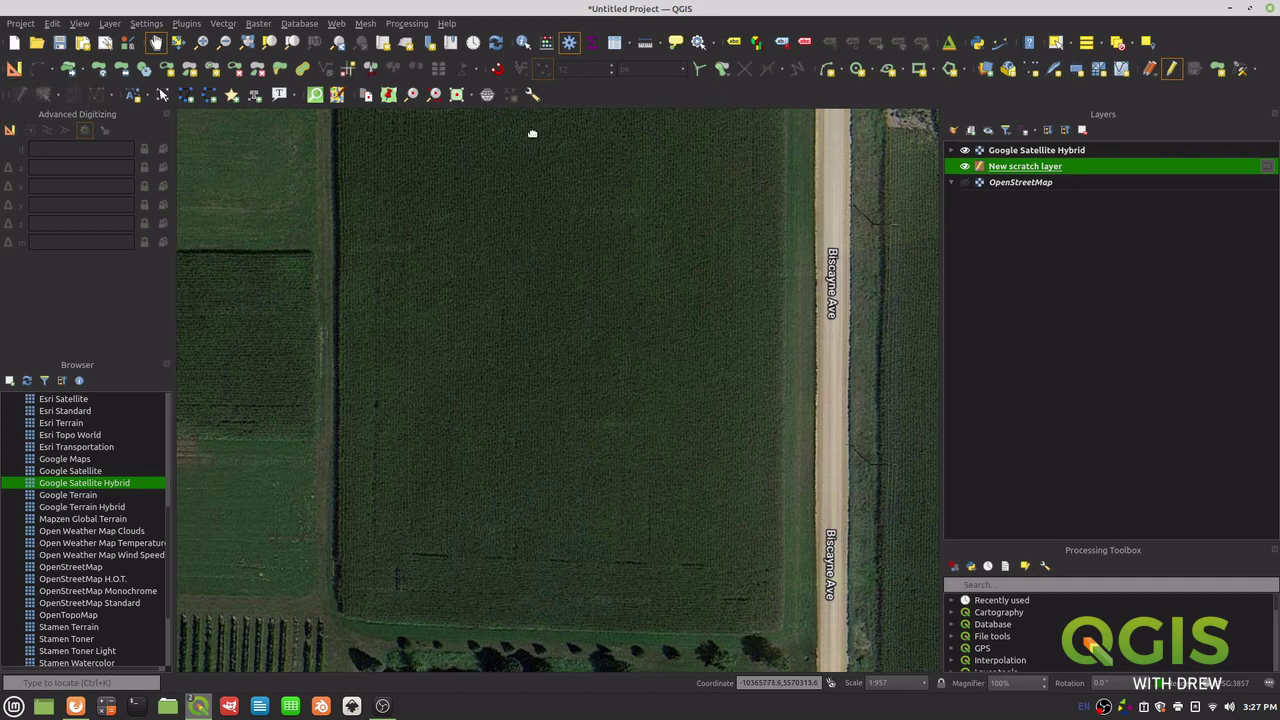
left_click(855, 72)
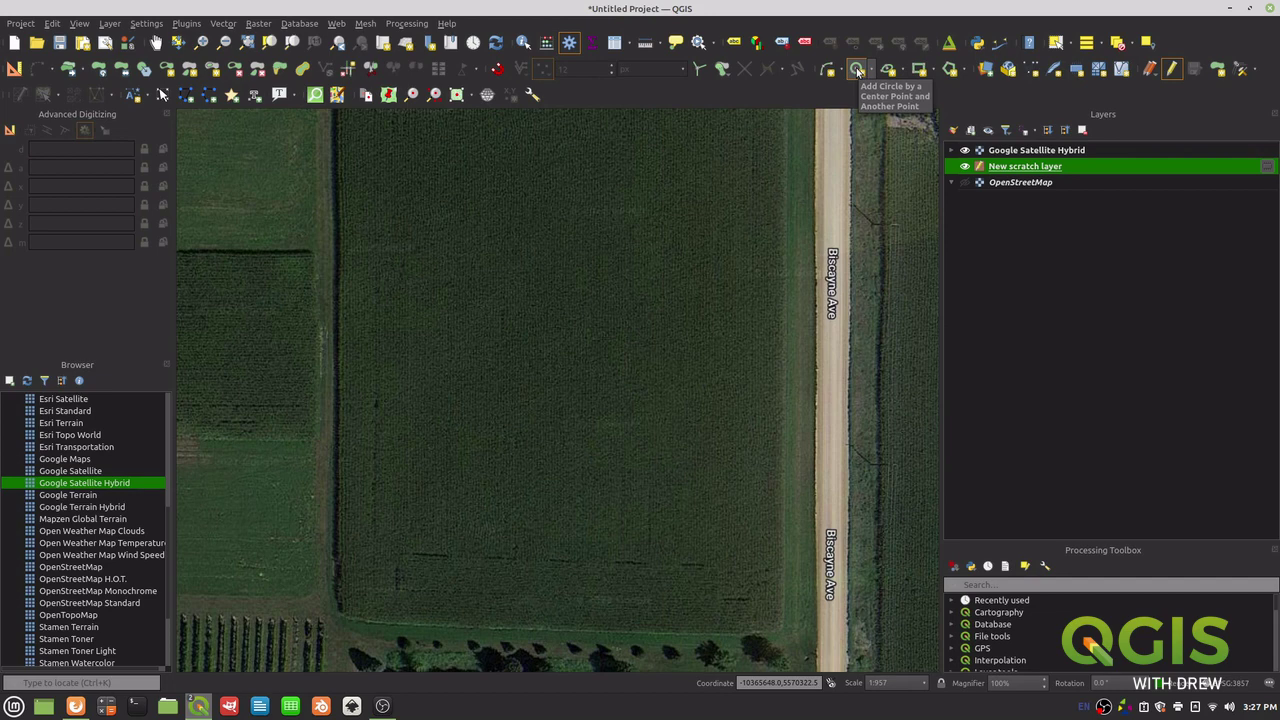
left_click(686, 258)
right_click(698, 270)
left_click_drag(1017, 152, 1020, 190)
Step: Draw six more circles of varying sizes on either side of the first one to form a row across the field
left_click(631, 253)
right_click(636, 271)
left_click(573, 251)
right_click(576, 264)
left_click(524, 251)
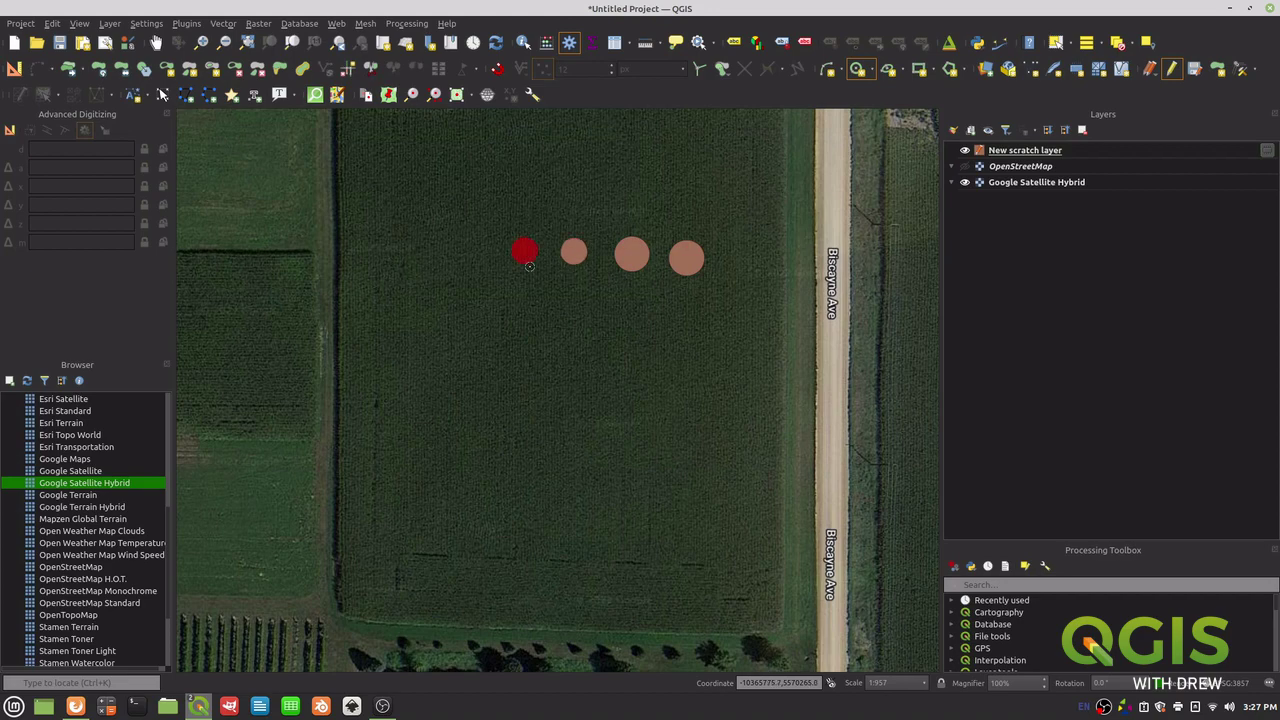
right_click(533, 272)
left_click(471, 254)
right_click(474, 264)
left_click(422, 247)
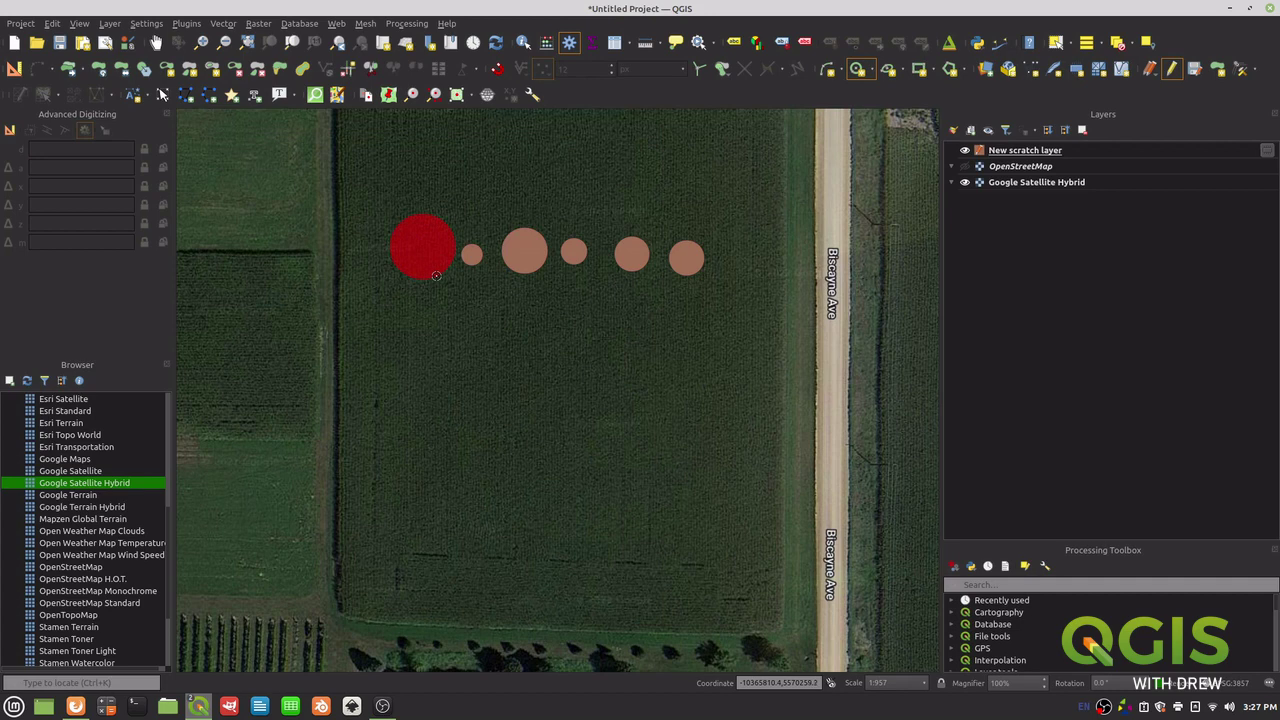
right_click(436, 275)
left_click(738, 243)
right_click(752, 271)
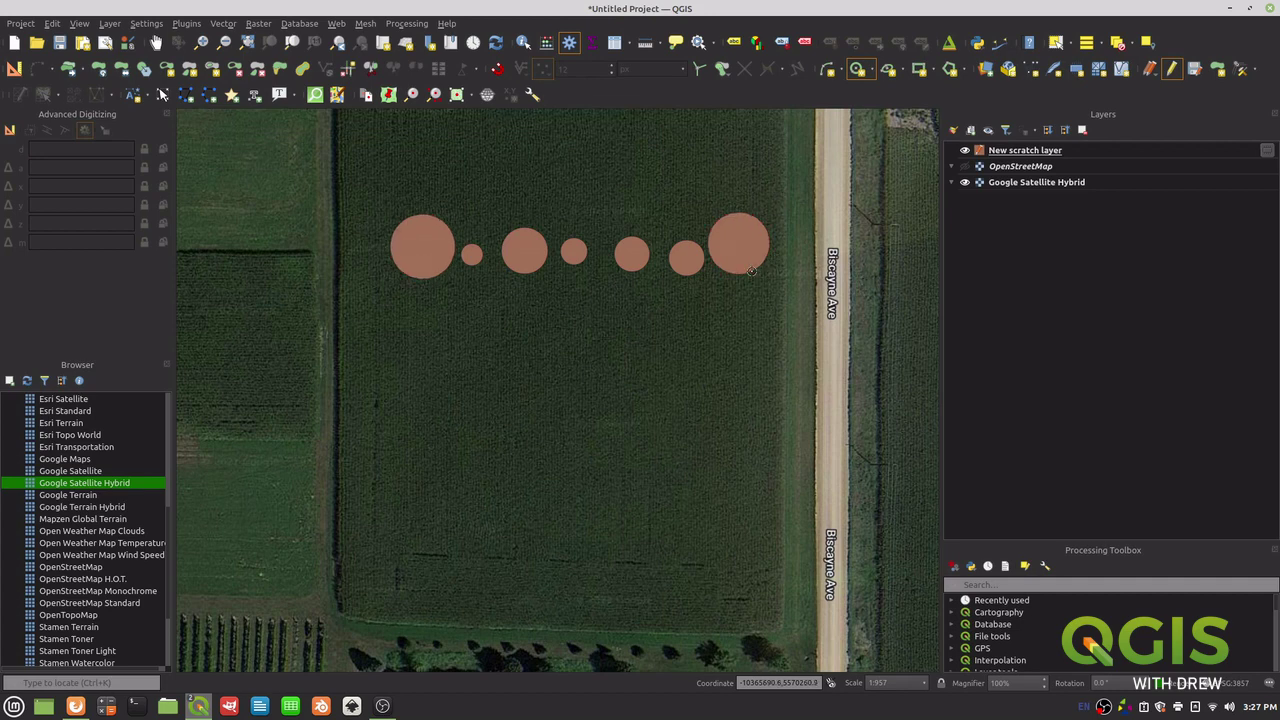
Step: Draw a second row of five circles of varying sizes just below the first row, starting at its west end
left_click(407, 310)
right_click(419, 328)
left_click(447, 313)
right_click(456, 321)
left_click(484, 300)
right_click(496, 315)
left_click(534, 308)
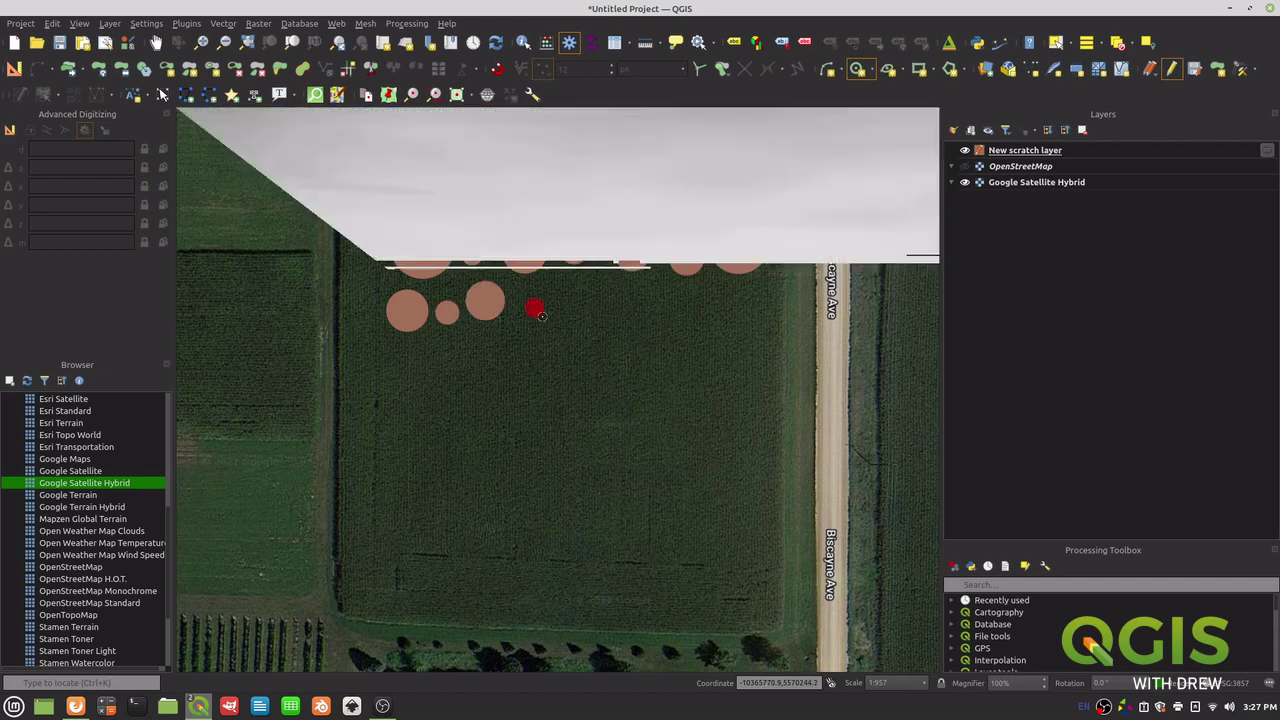
right_click(546, 318)
left_click(591, 309)
right_click(604, 323)
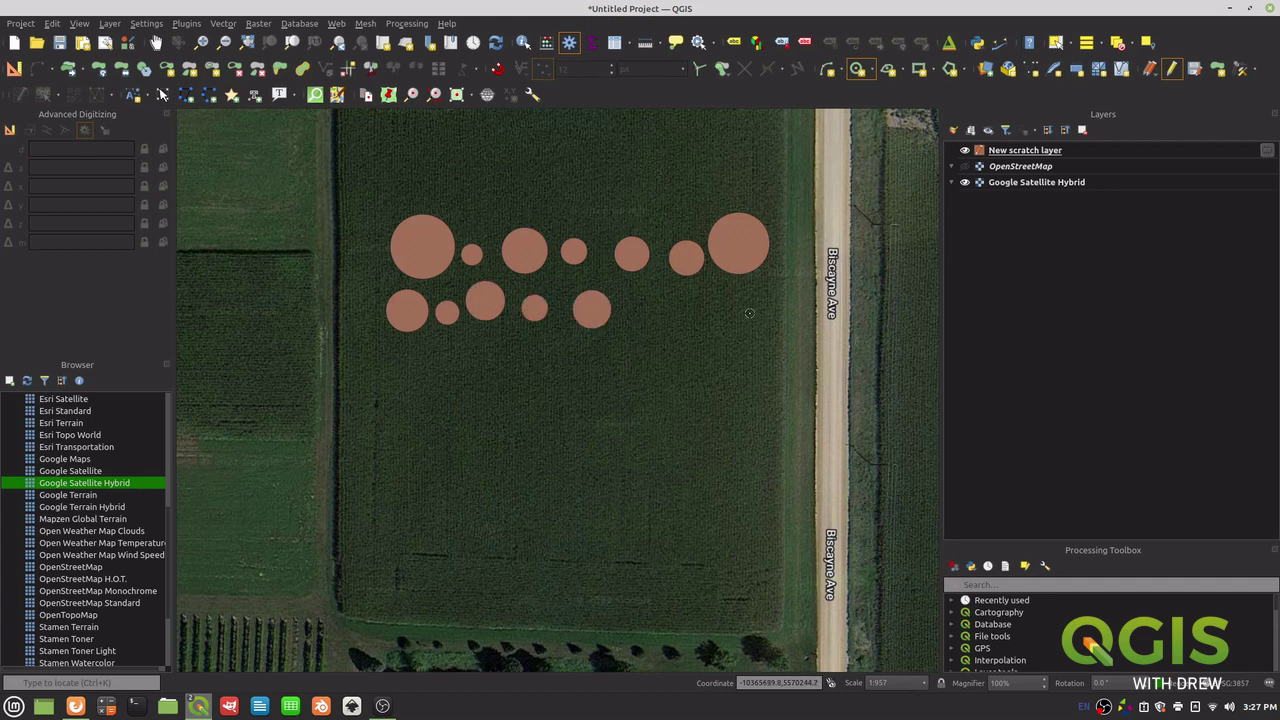
Step: Change the scratch layer's symbol layer type from Simple Fill to Gradient Fill in its symbology properties
left_click(1013, 151)
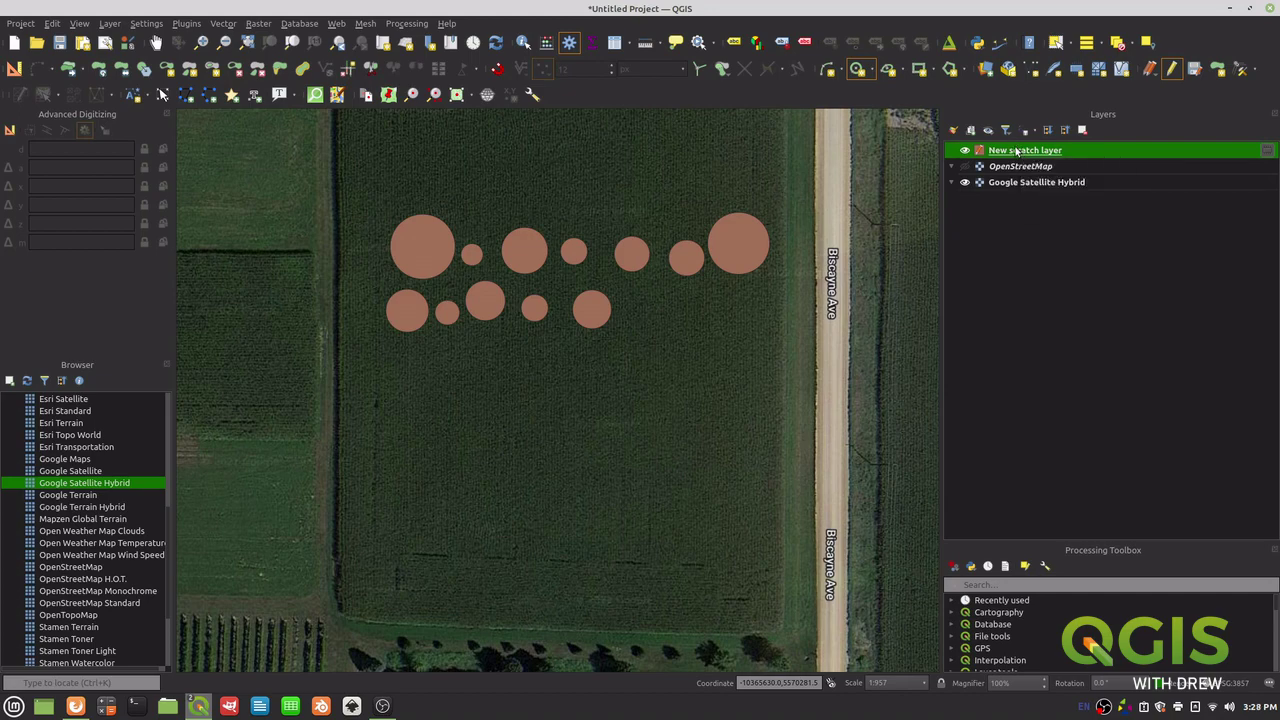
double_click(1016, 151)
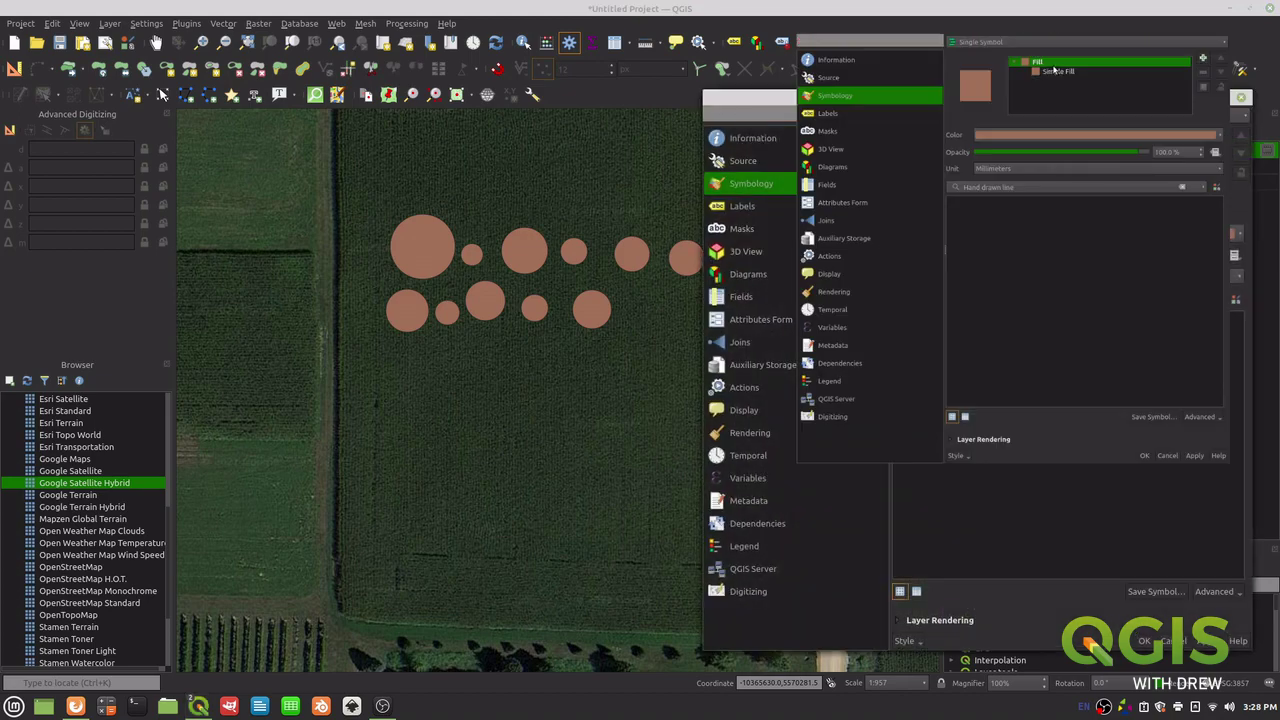
left_click(1058, 73)
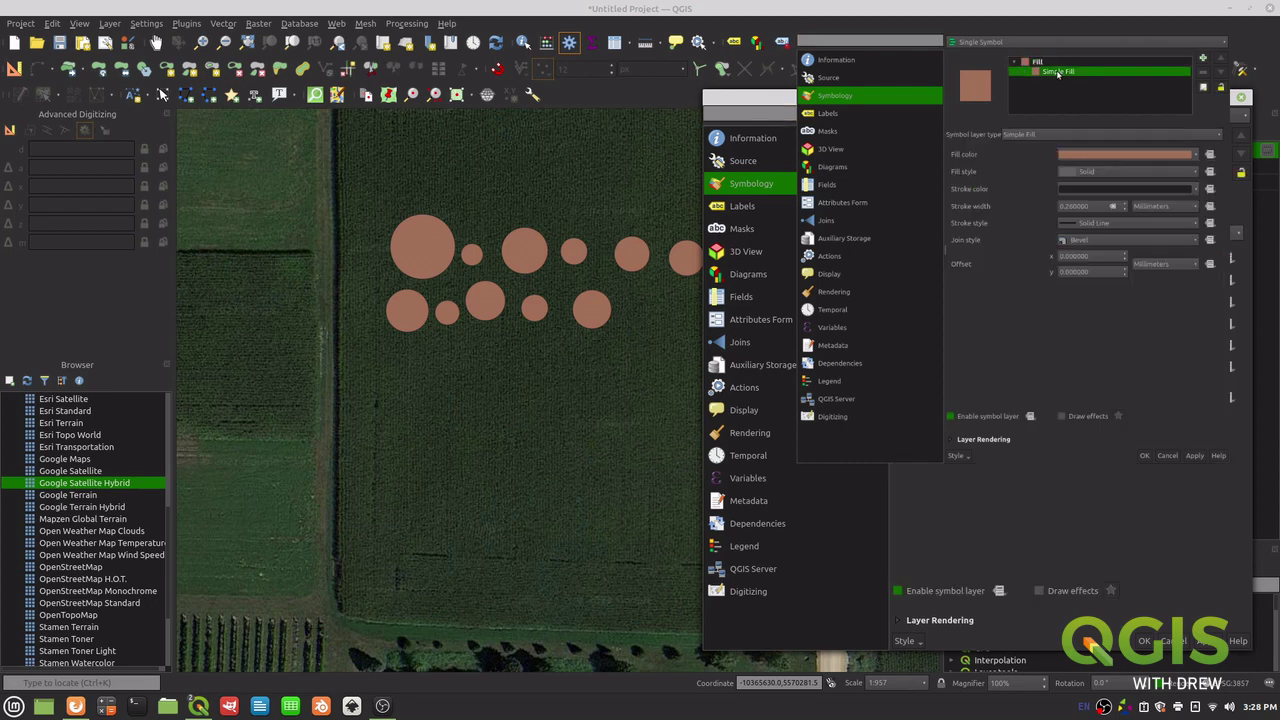
left_click(1040, 134)
left_click(1050, 122)
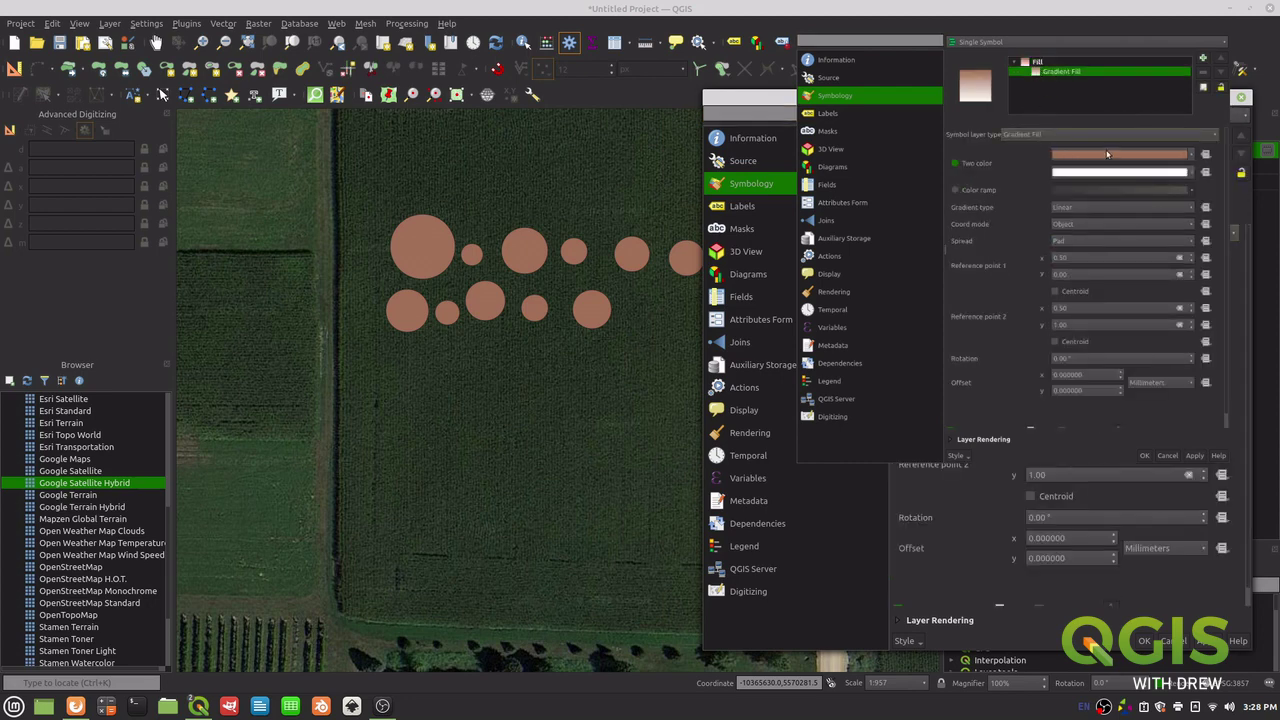
Step: Make the gradient Radial and place its reference point 1 at the centroid of each polygon
left_click(1065, 208)
left_click(1069, 221)
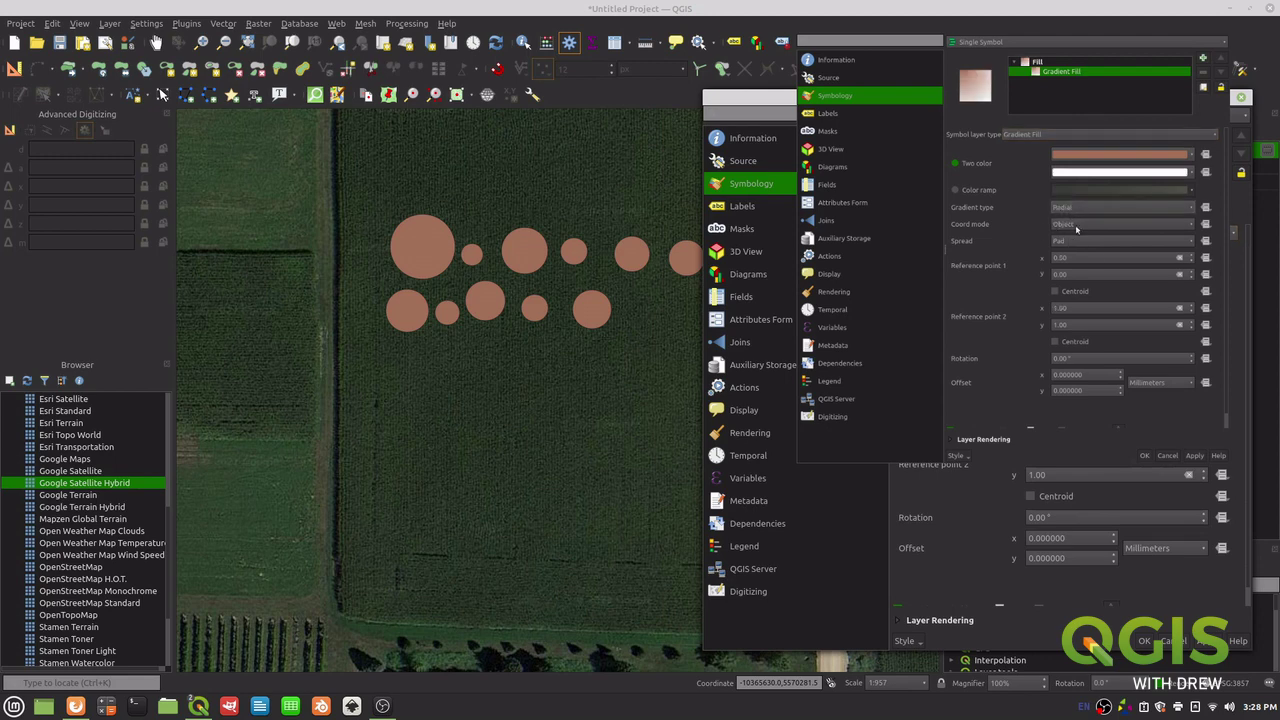
left_click(1055, 291)
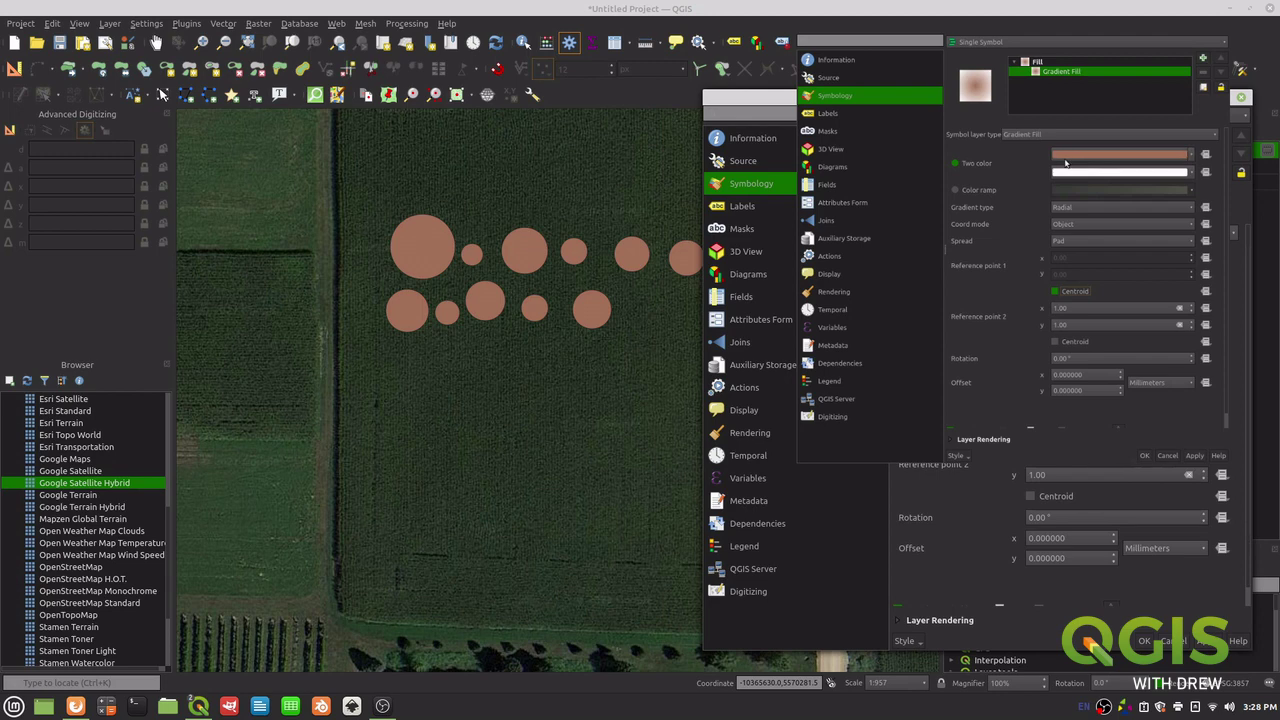
Step: Set the first gradient color to the muted green #33502c and the second gradient color to a very dark green
left_click(1190, 155)
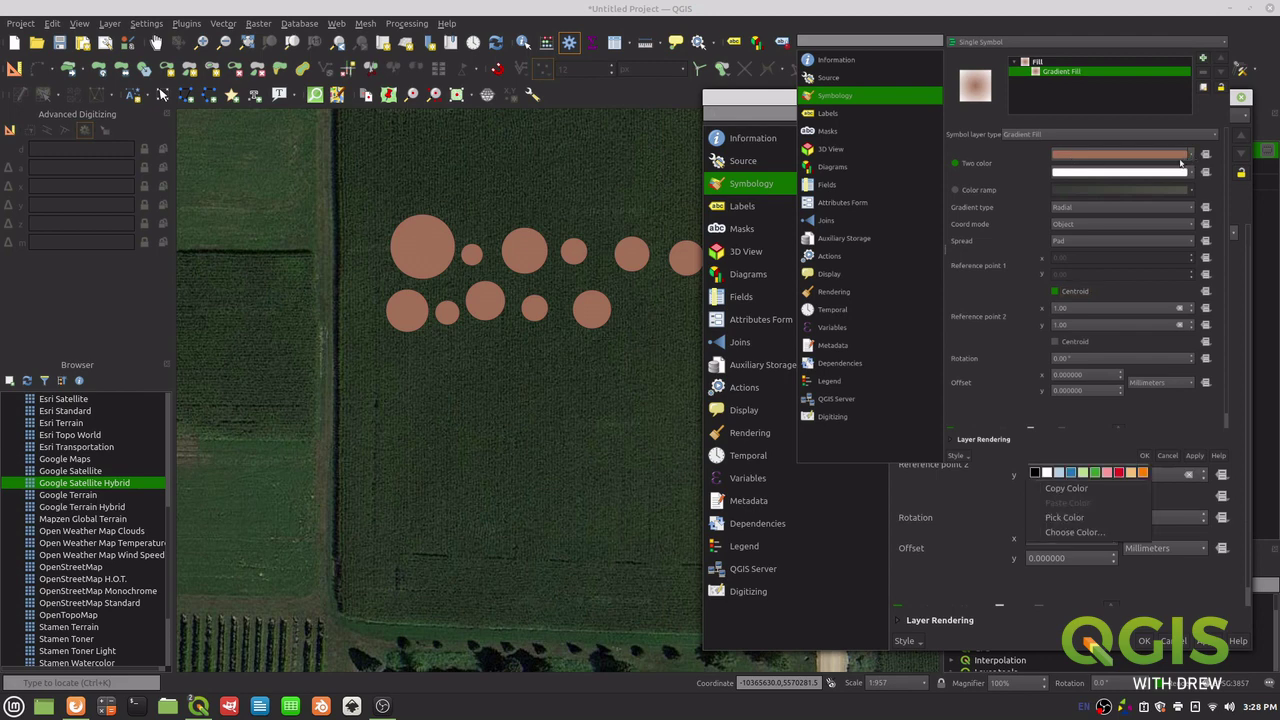
left_click(1086, 294)
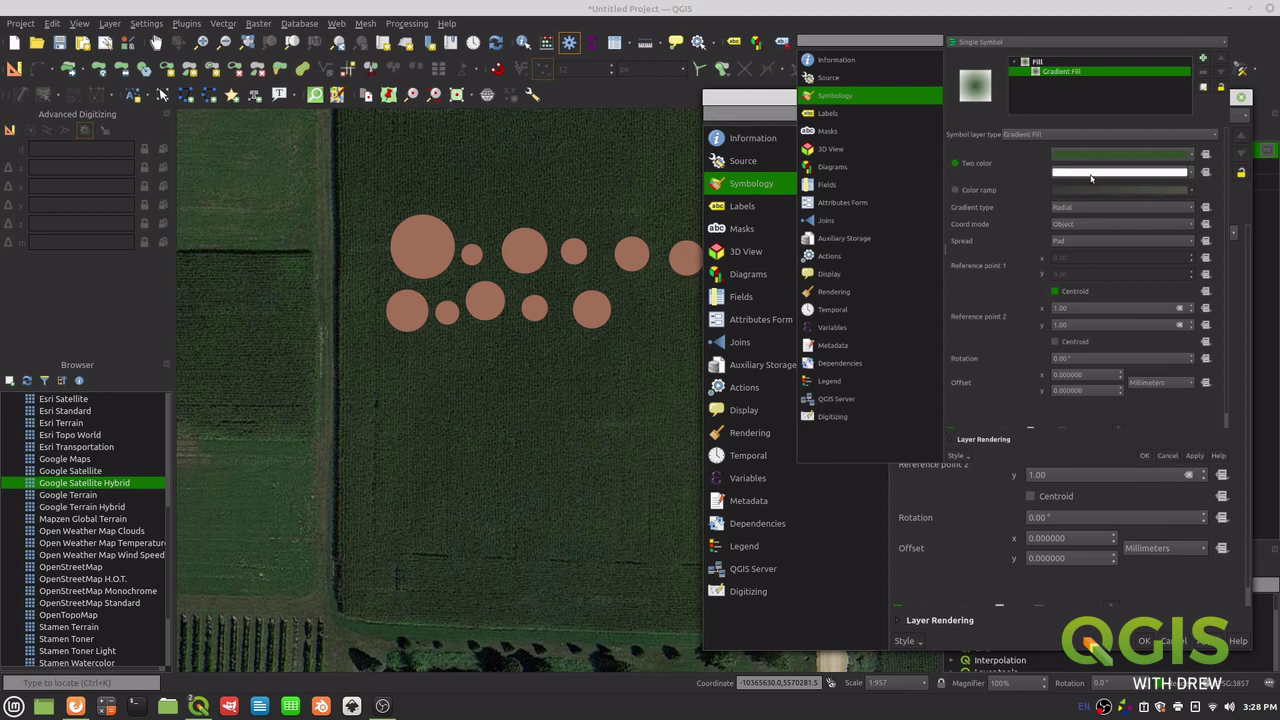
left_click(1090, 175)
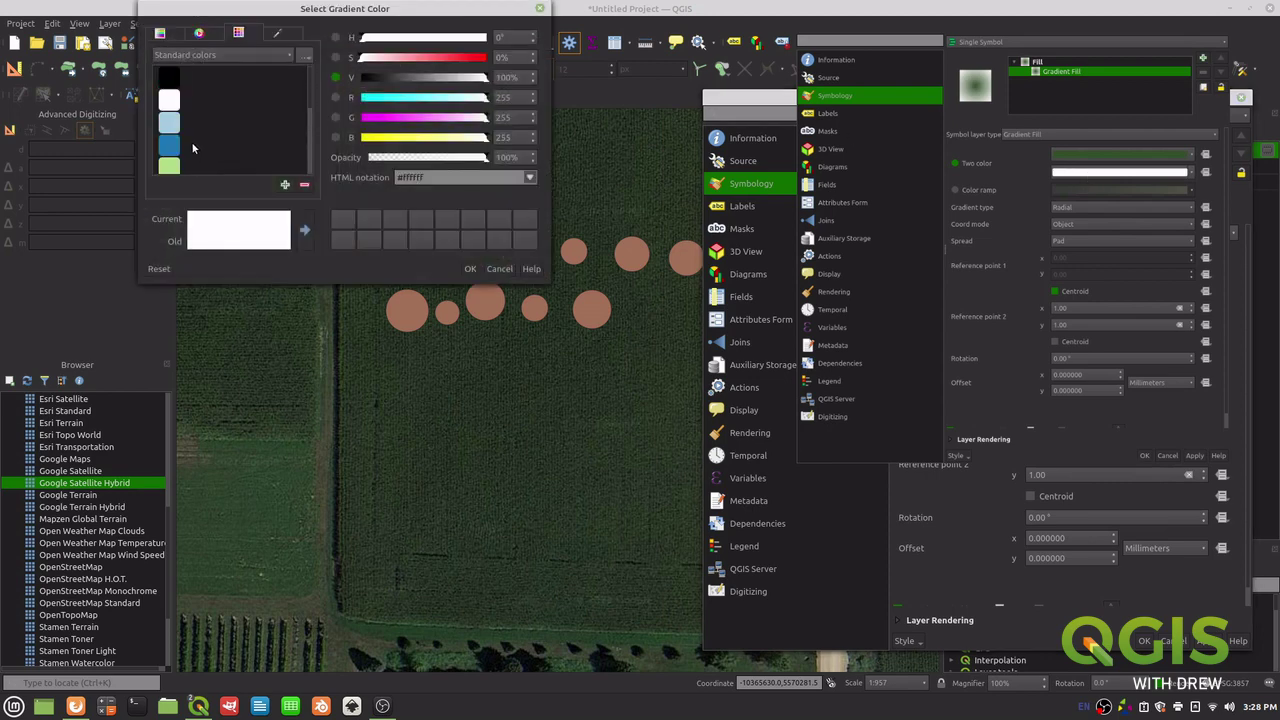
scroll(190, 150, "down", 1)
left_click(188, 122)
left_click_drag(421, 80, 383, 81)
left_click(470, 268)
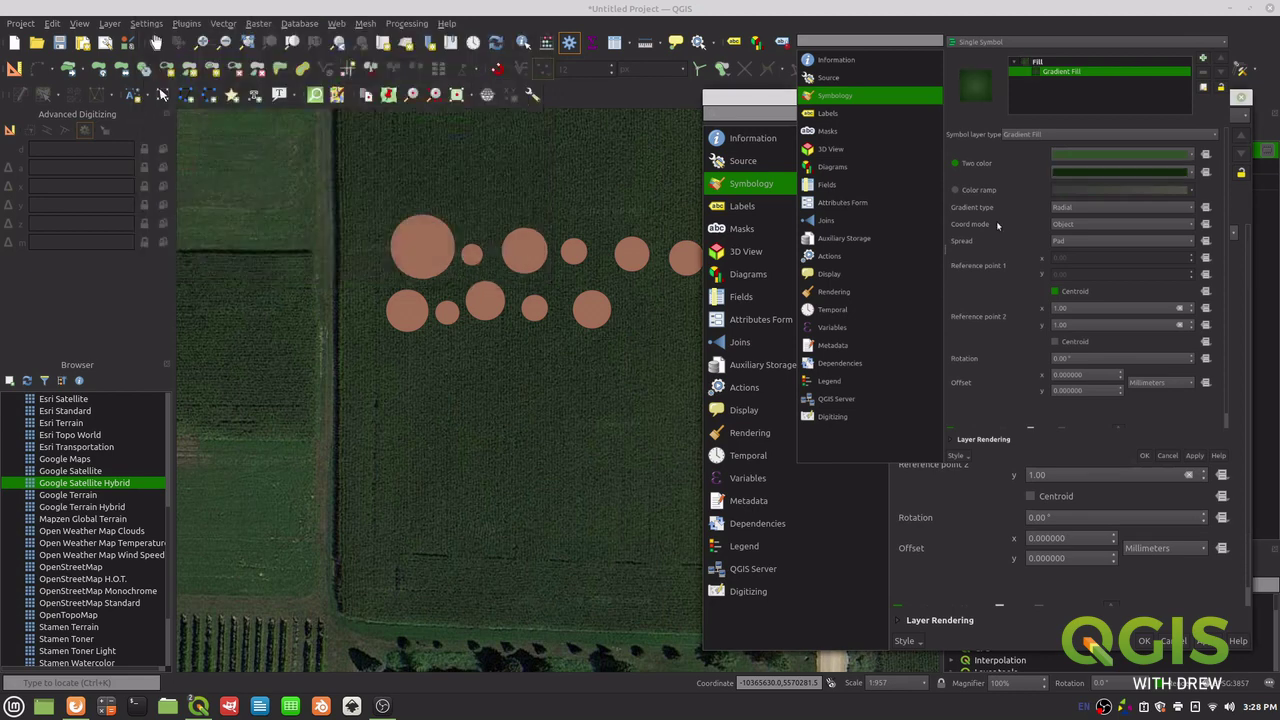
Step: Lighten the first gradient color to #5b8e4e and apply the symbology to the layer
left_click(1100, 153)
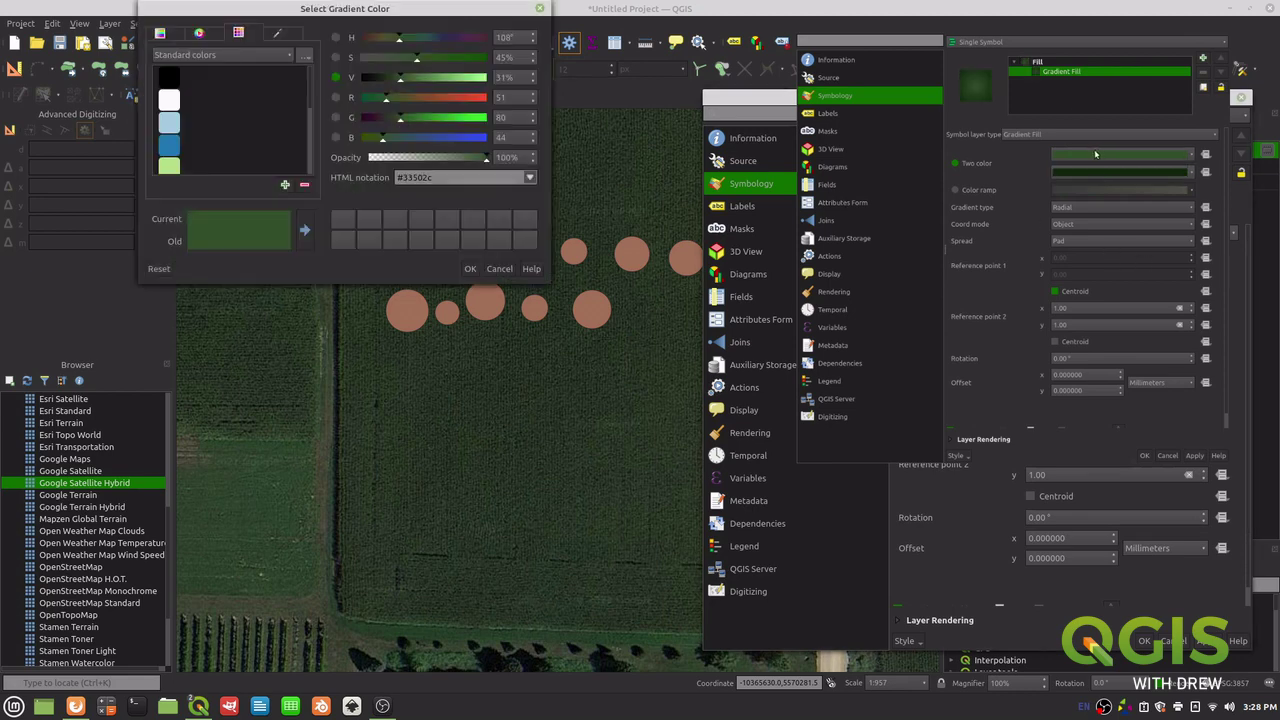
left_click(424, 80)
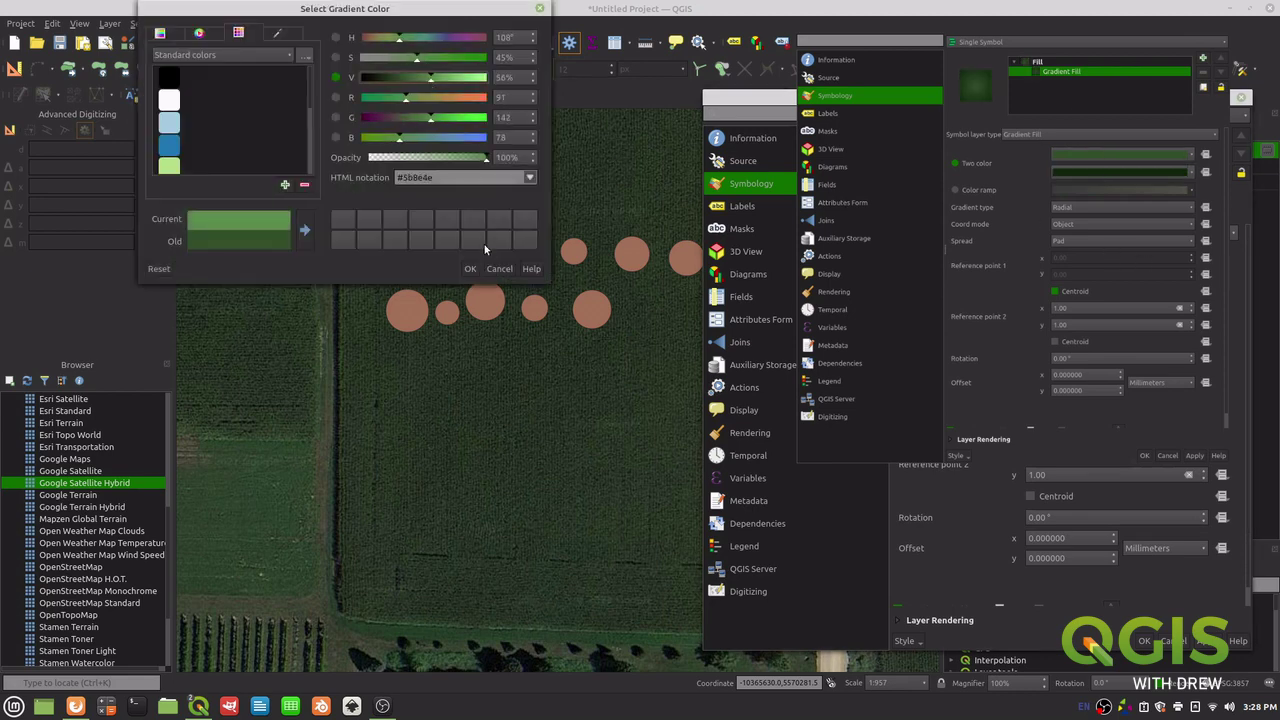
left_click(470, 268)
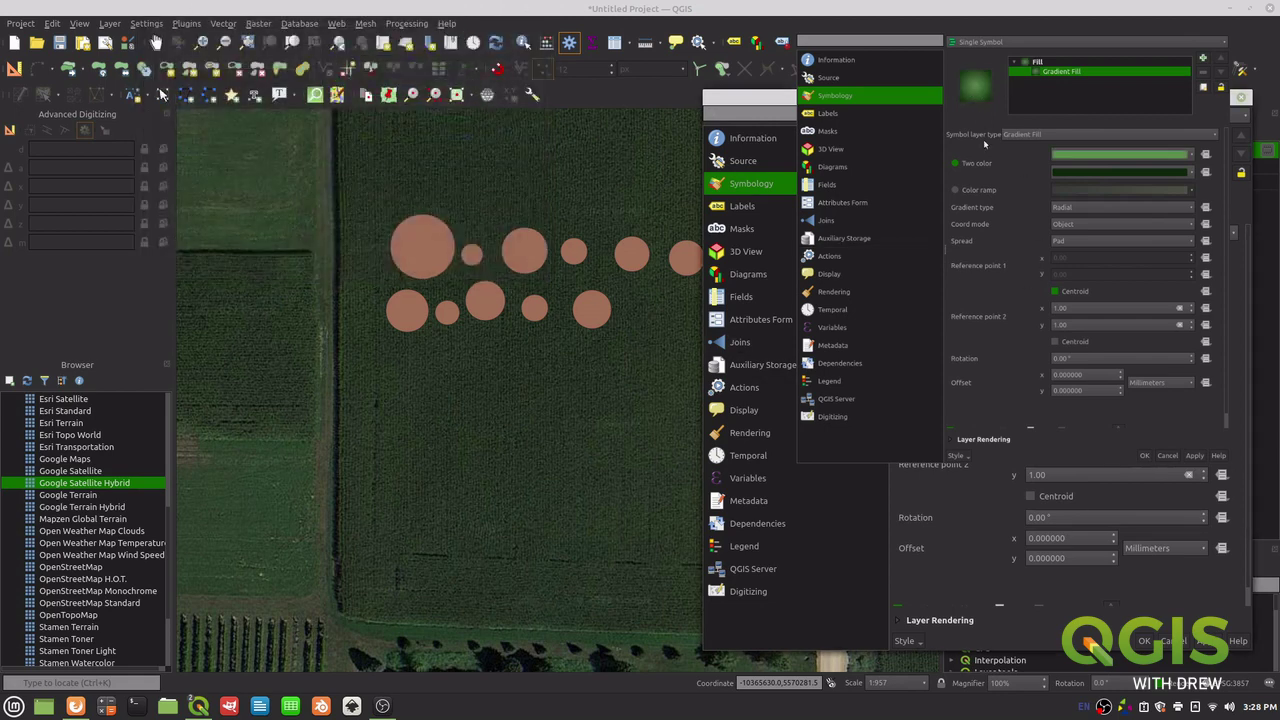
left_click(1192, 456)
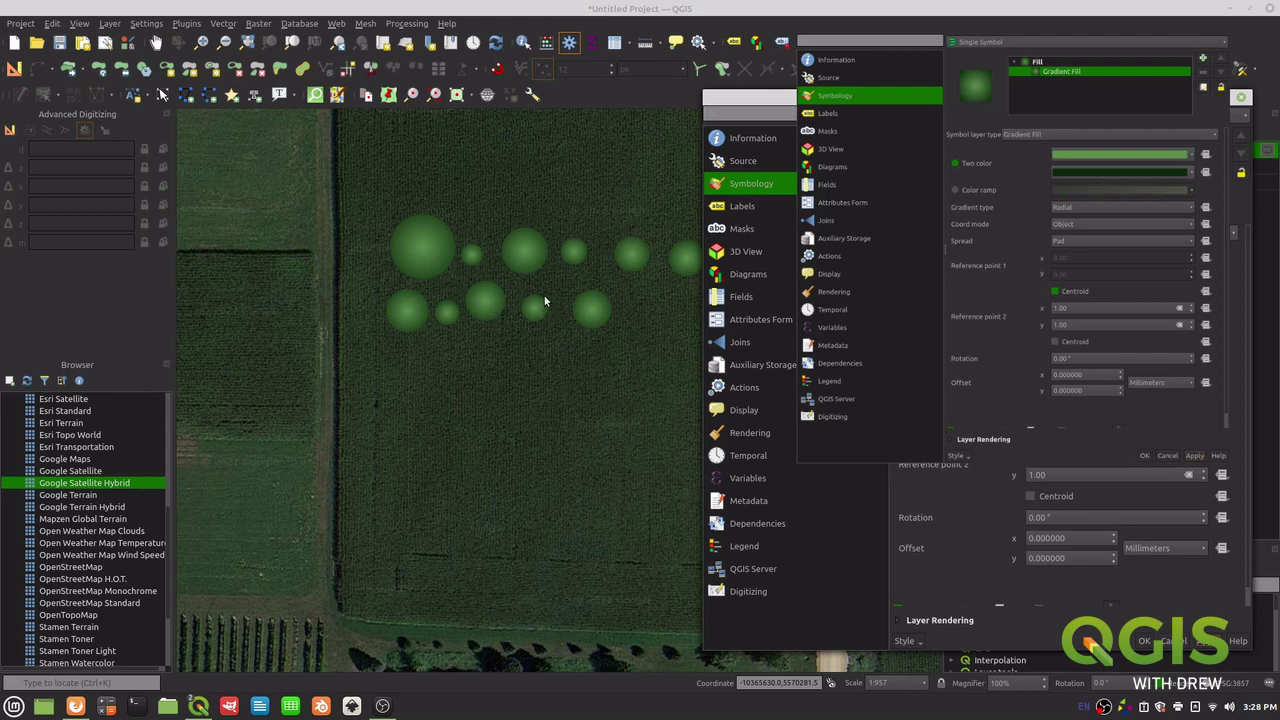
Step: Change the gradient fill's symbol layer type to Geometry Generator
left_click_drag(777, 101, 791, 106)
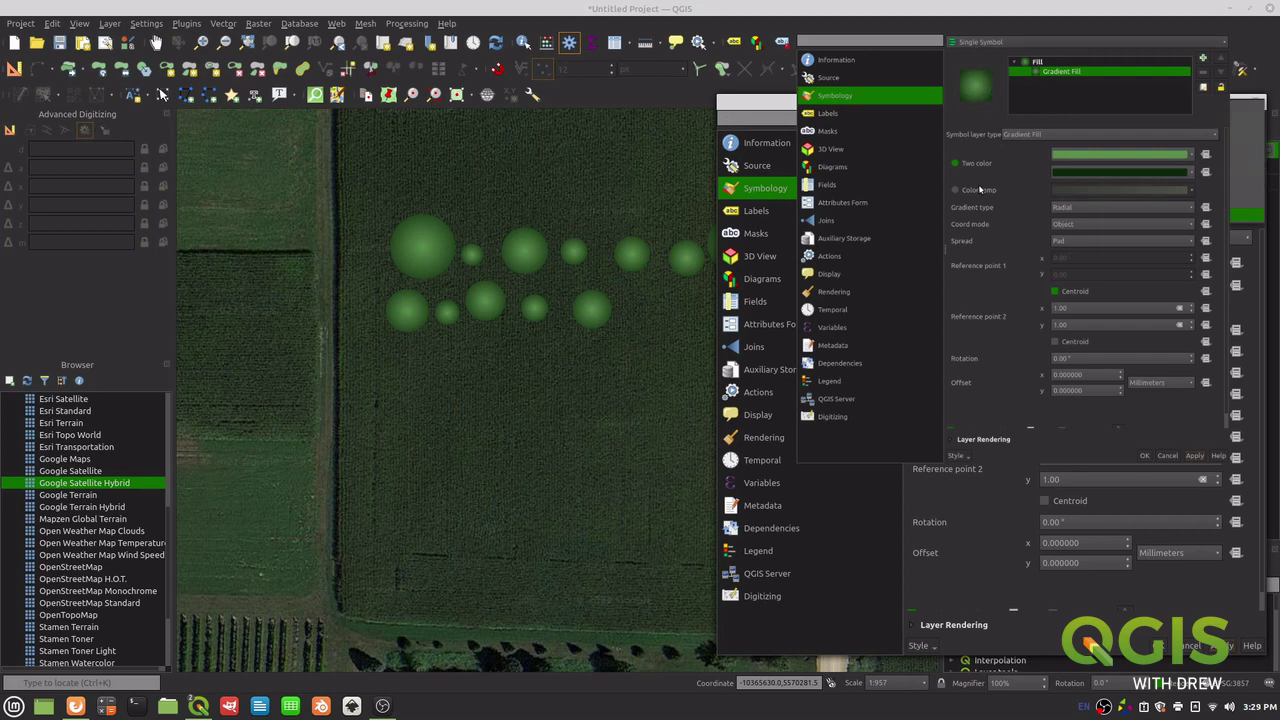
left_click(1045, 136)
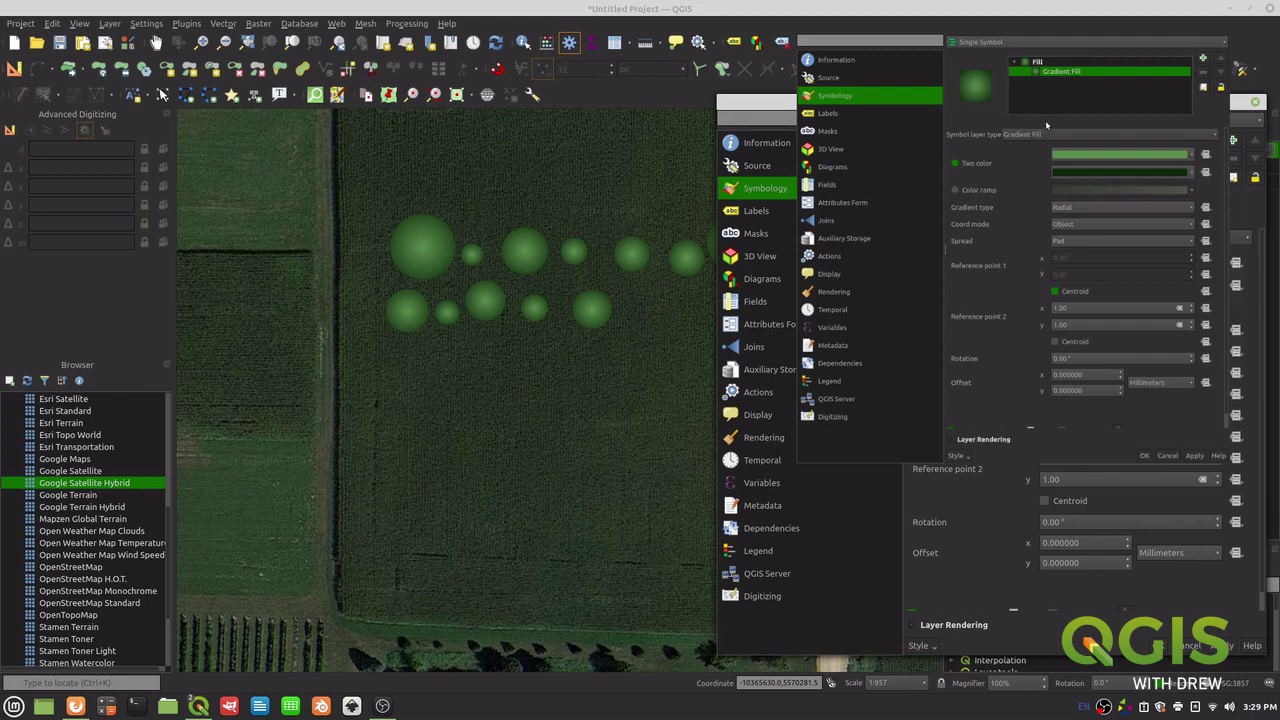
left_click(992, 127)
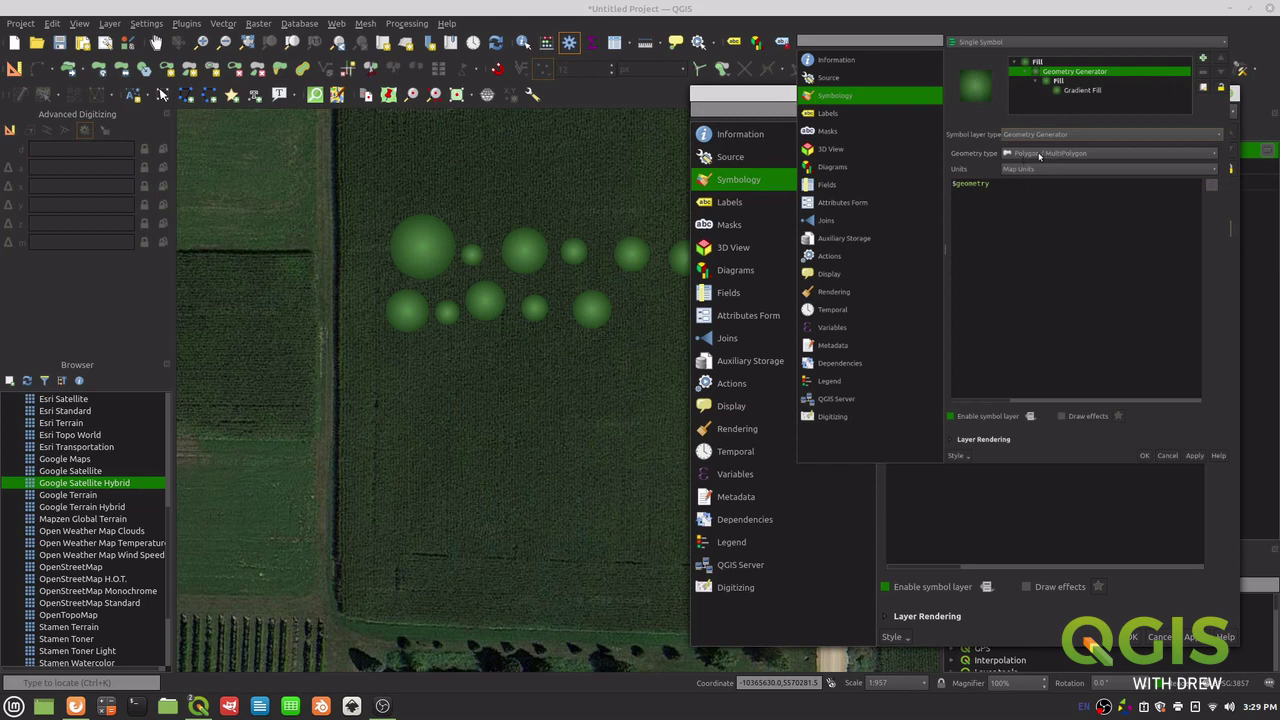
Step: Open the geometry generator's expression for editing, search the functions for "wav" and review the wave functions' descriptions
left_click(1212, 186)
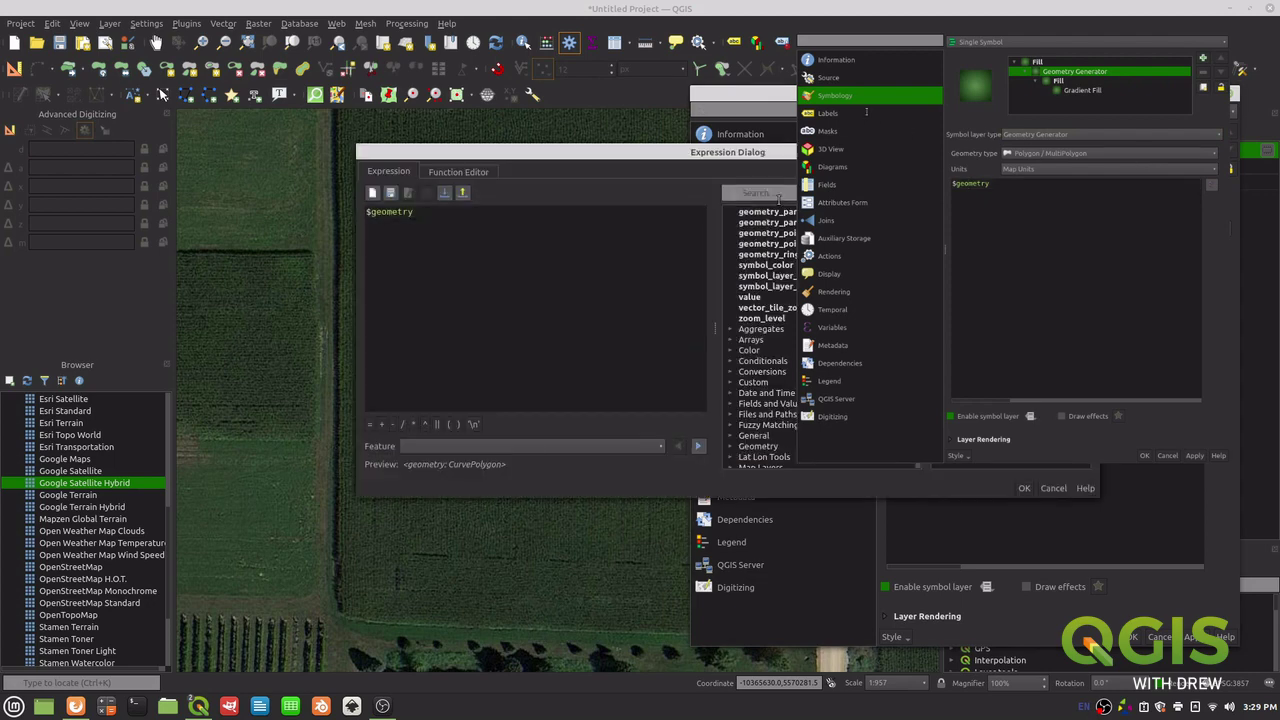
left_click(778, 193)
type("wav")
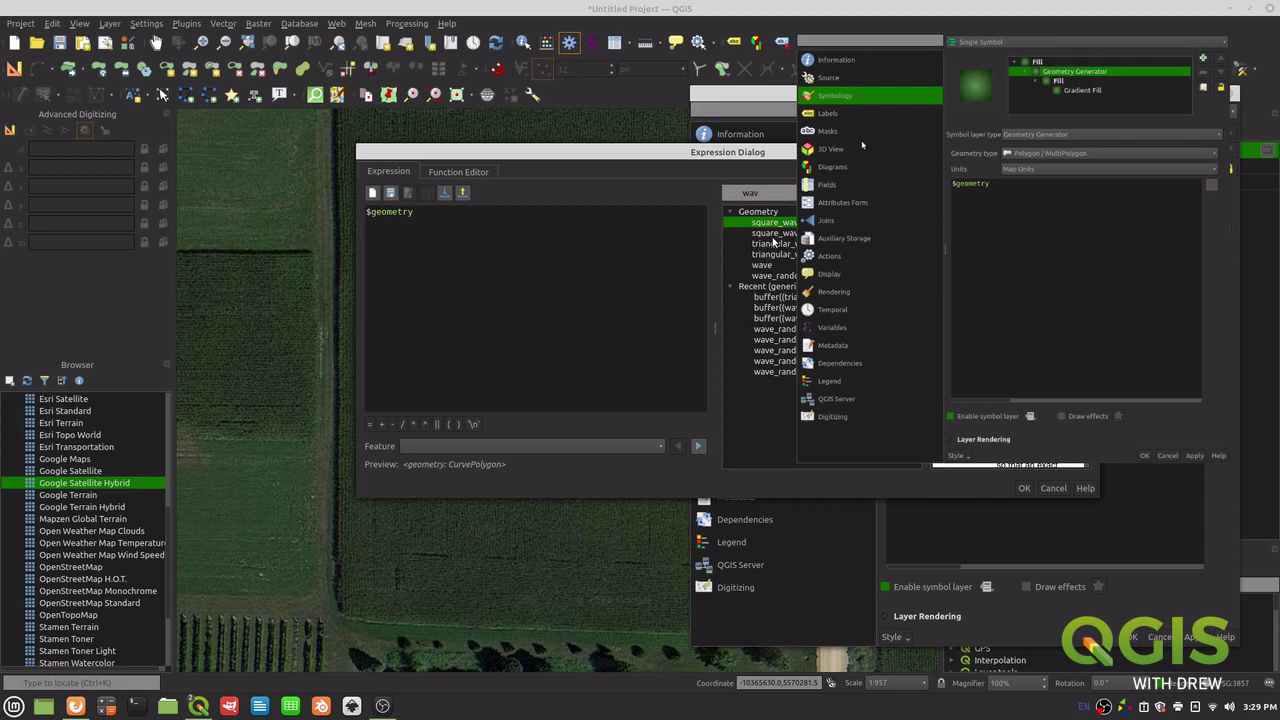
left_click(775, 236)
left_click(777, 256)
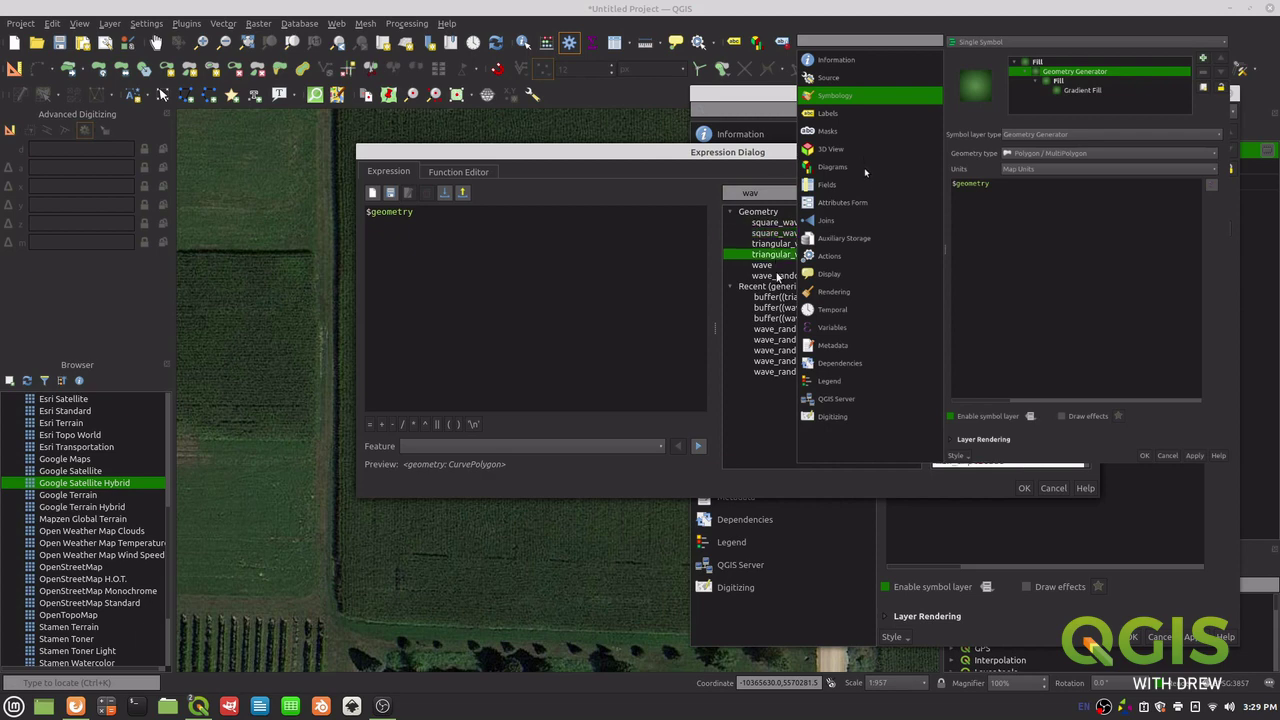
left_click(777, 276)
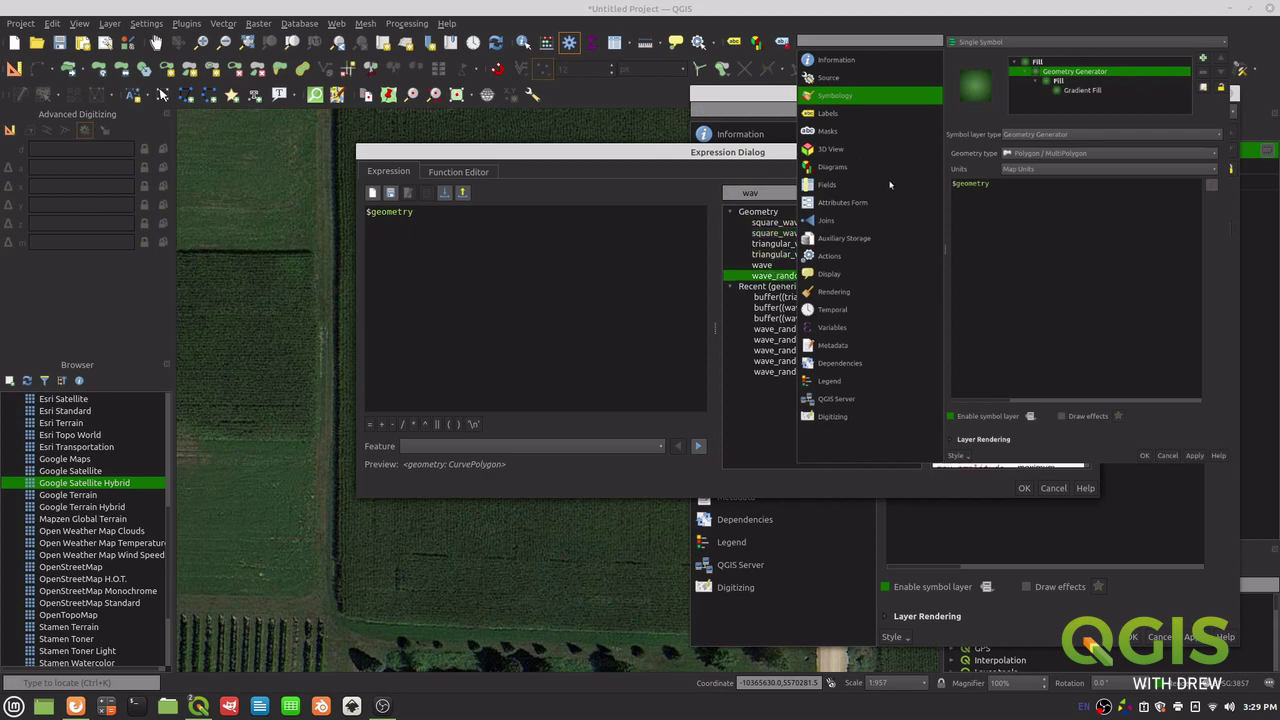
left_click(775, 232)
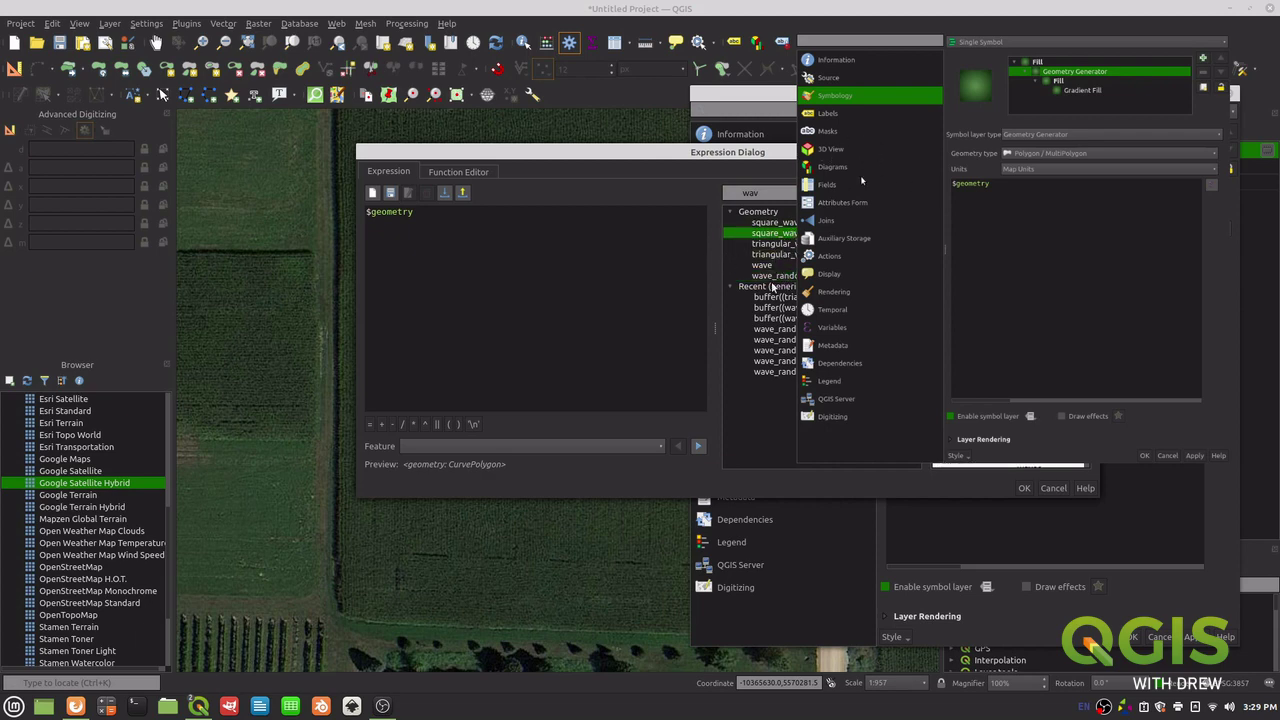
left_click(777, 276)
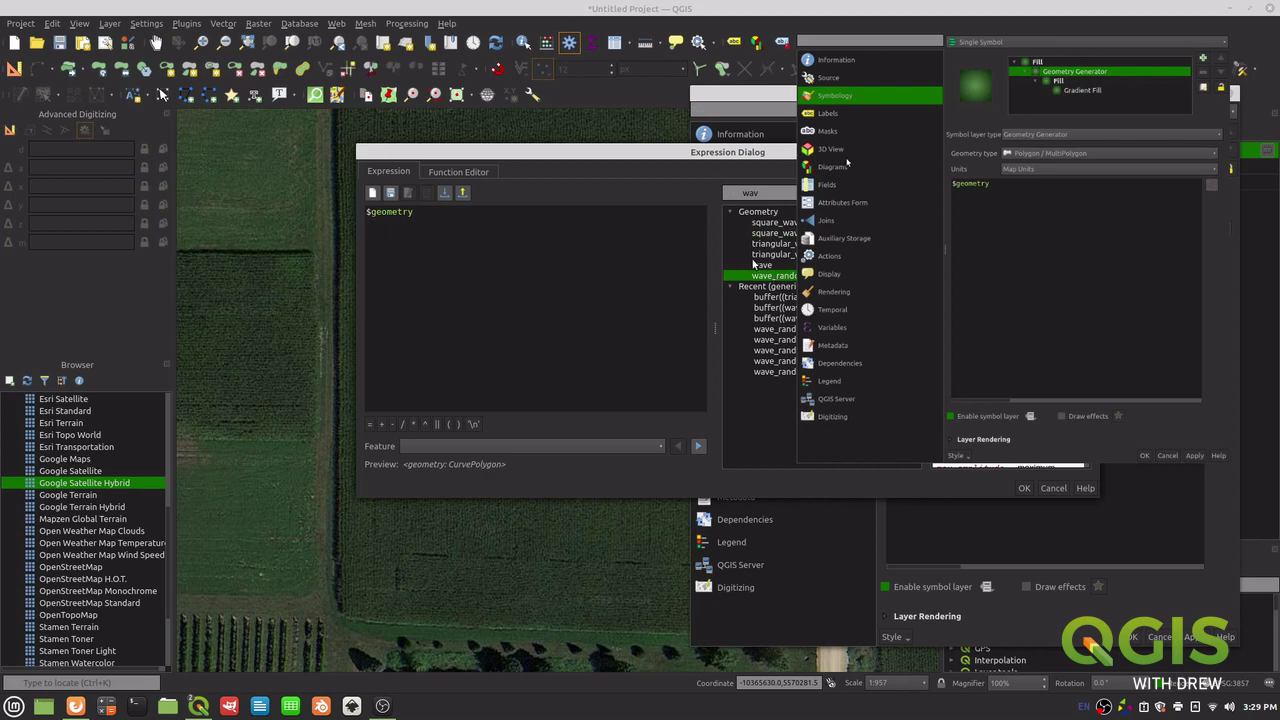
Step: Set the geometry generator expression to wave_randomized( $geometry, 1,20, 1, 20) and apply it to the layer
double_click(777, 276)
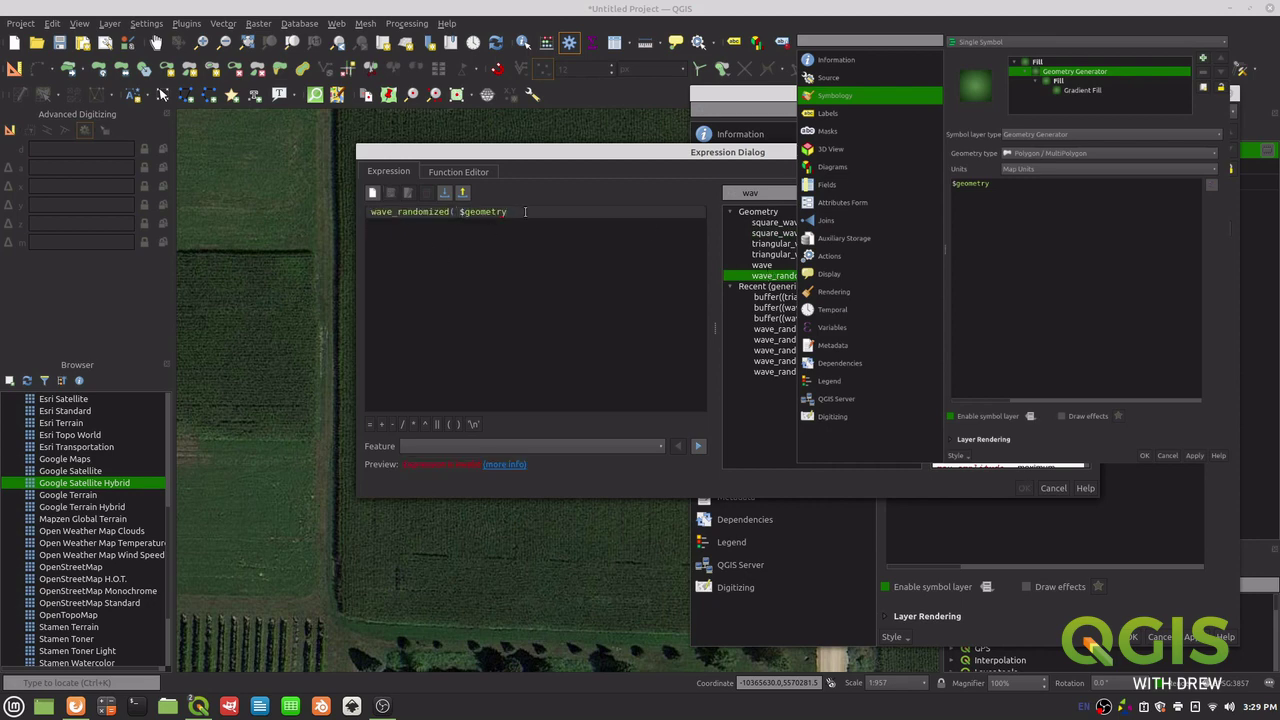
mouse_move(525, 211)
type(",")
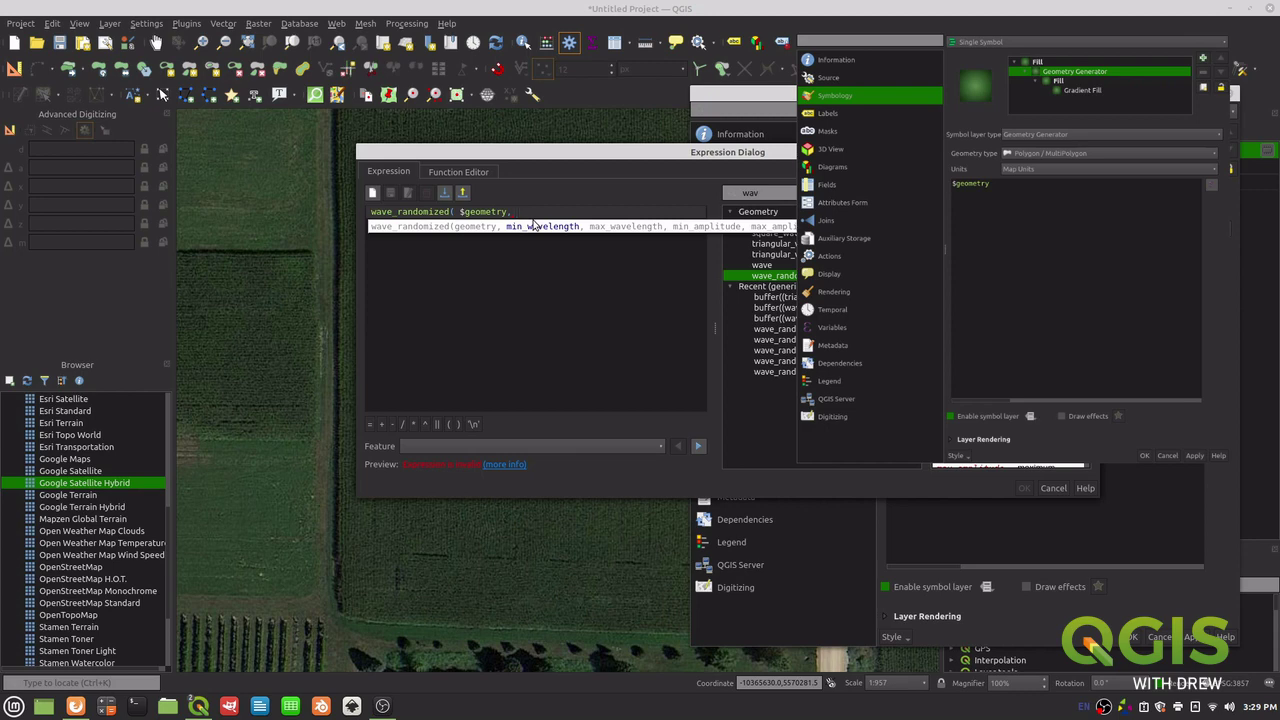
type("1,20, 1, 20)")
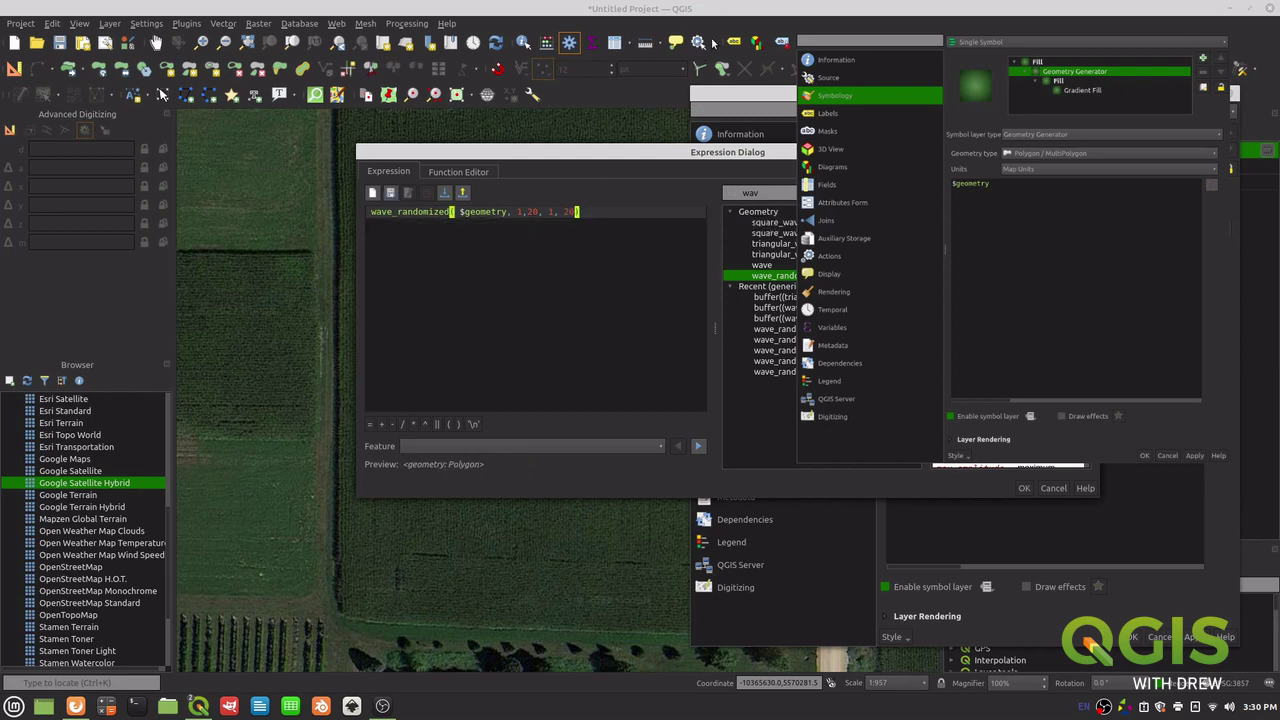
left_click(1023, 488)
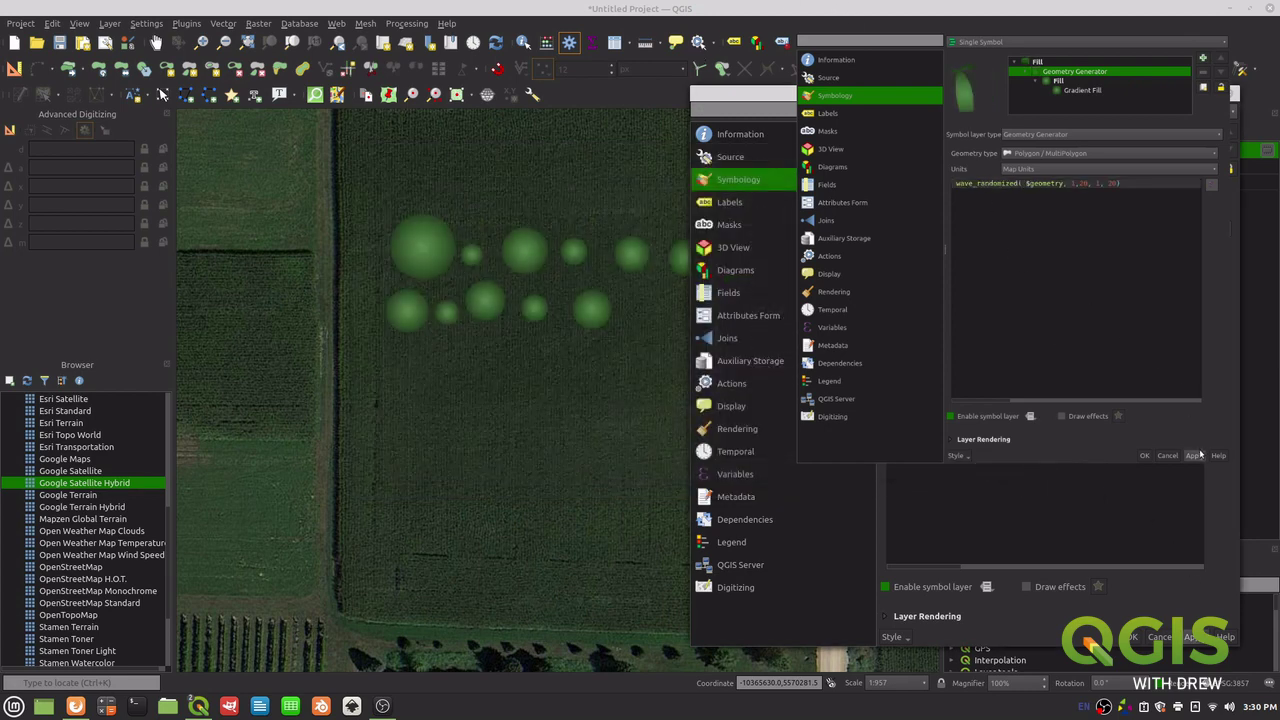
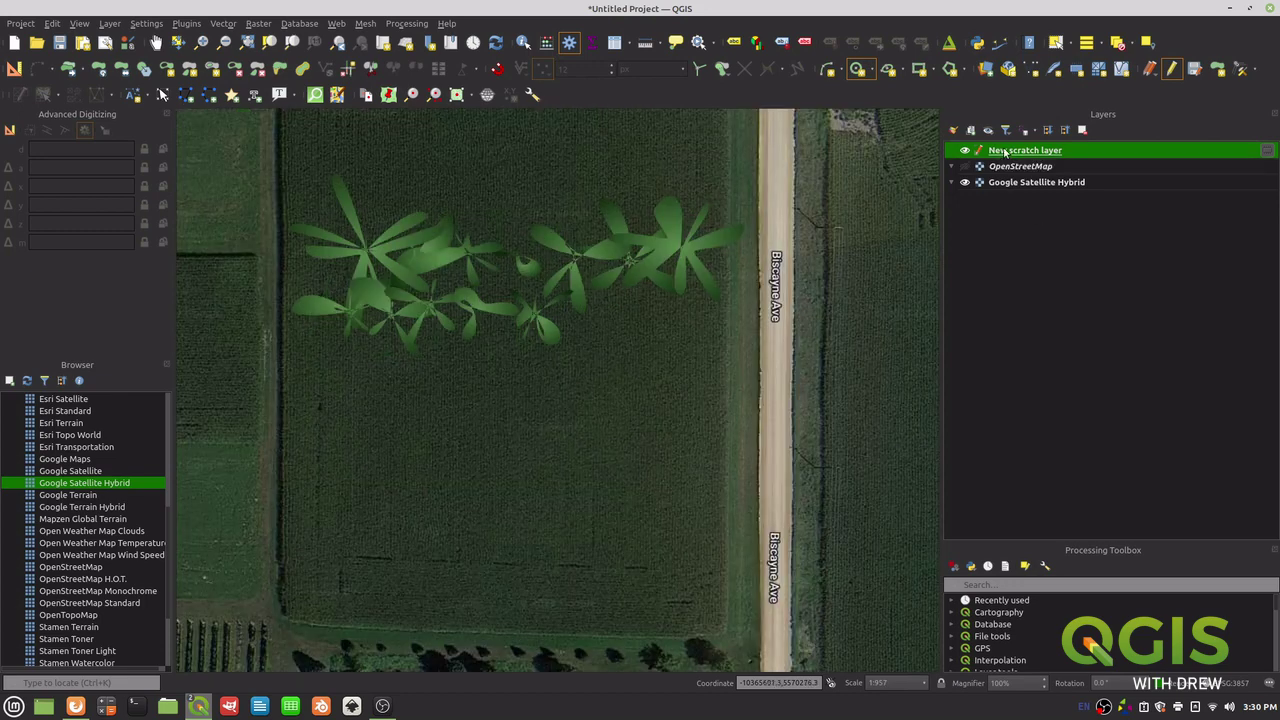
Step: Reopen the scratch layer's symbology and set the wave_randomized maximum wavelength and maximum amplitude both to 5, applying the change
double_click(1045, 150)
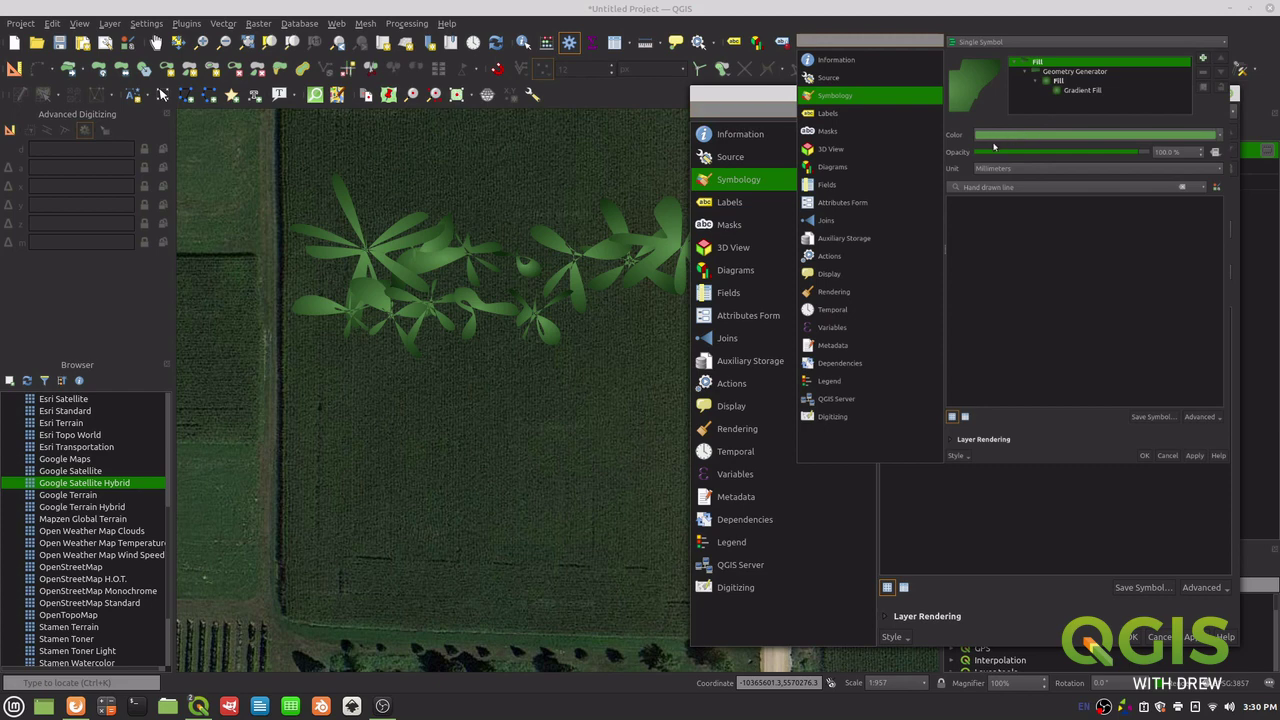
left_click(1076, 72)
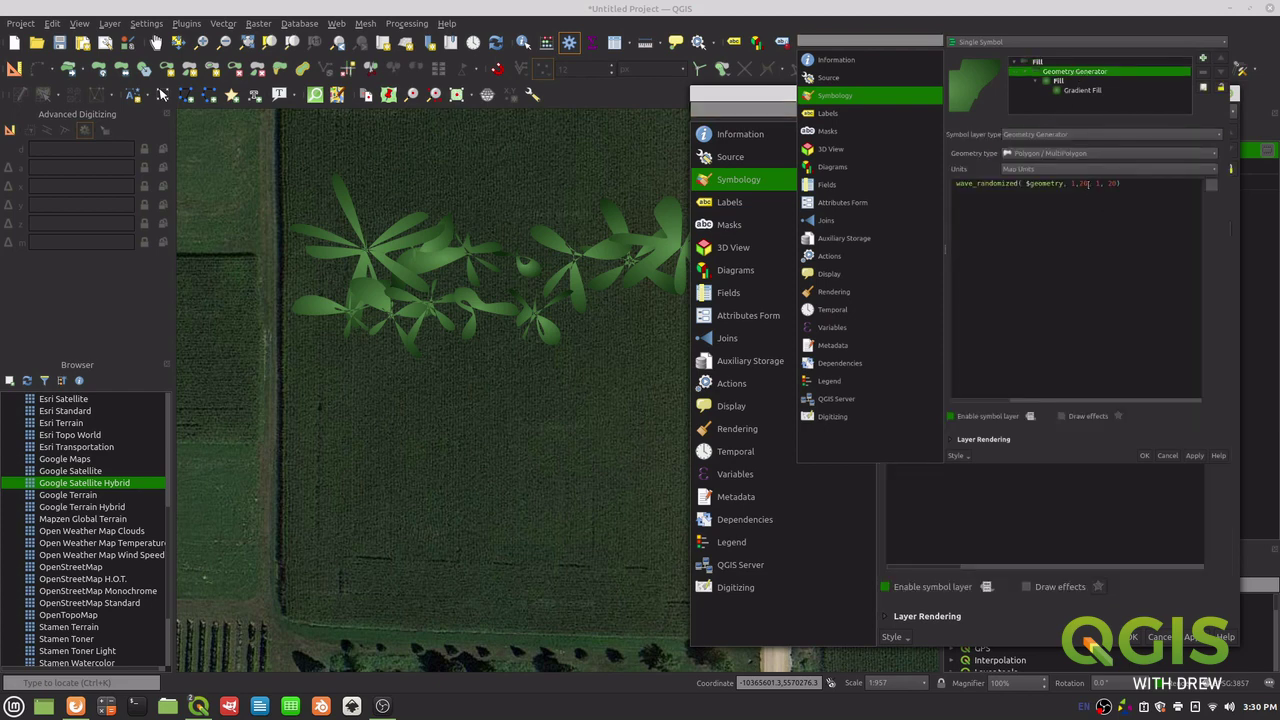
left_click(1087, 183)
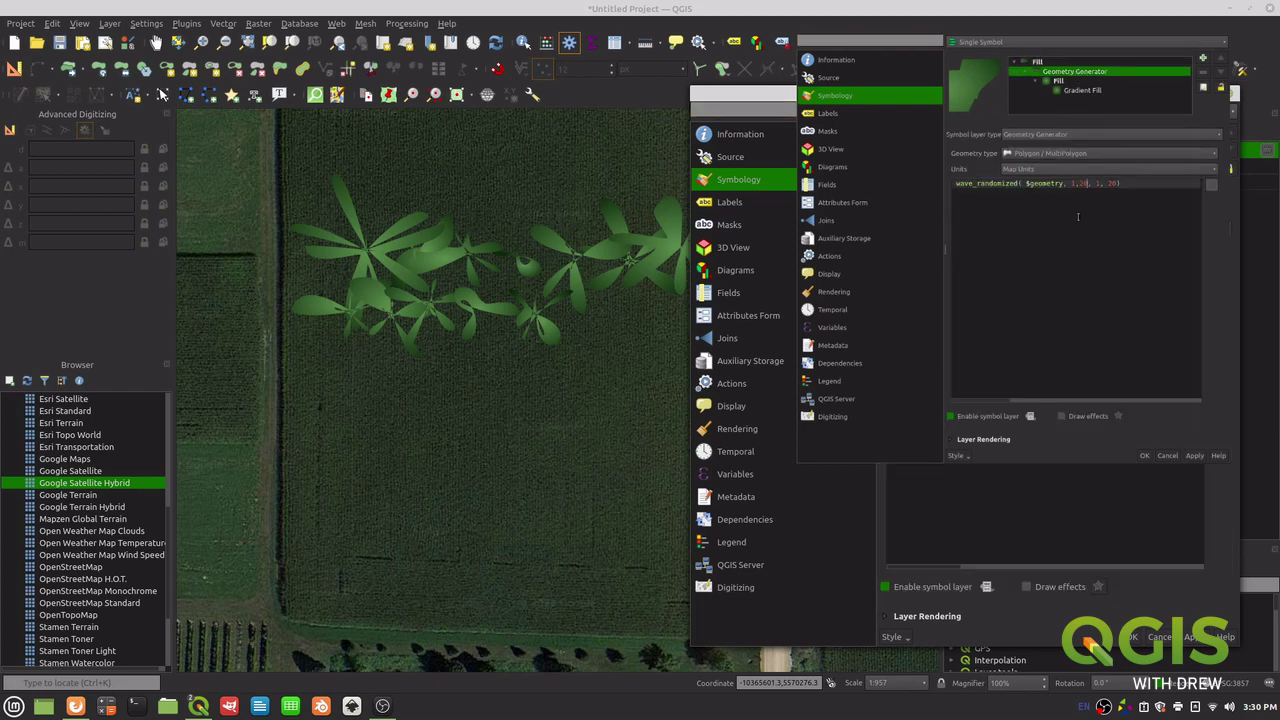
key("BackSpace")
key("BackSpace")
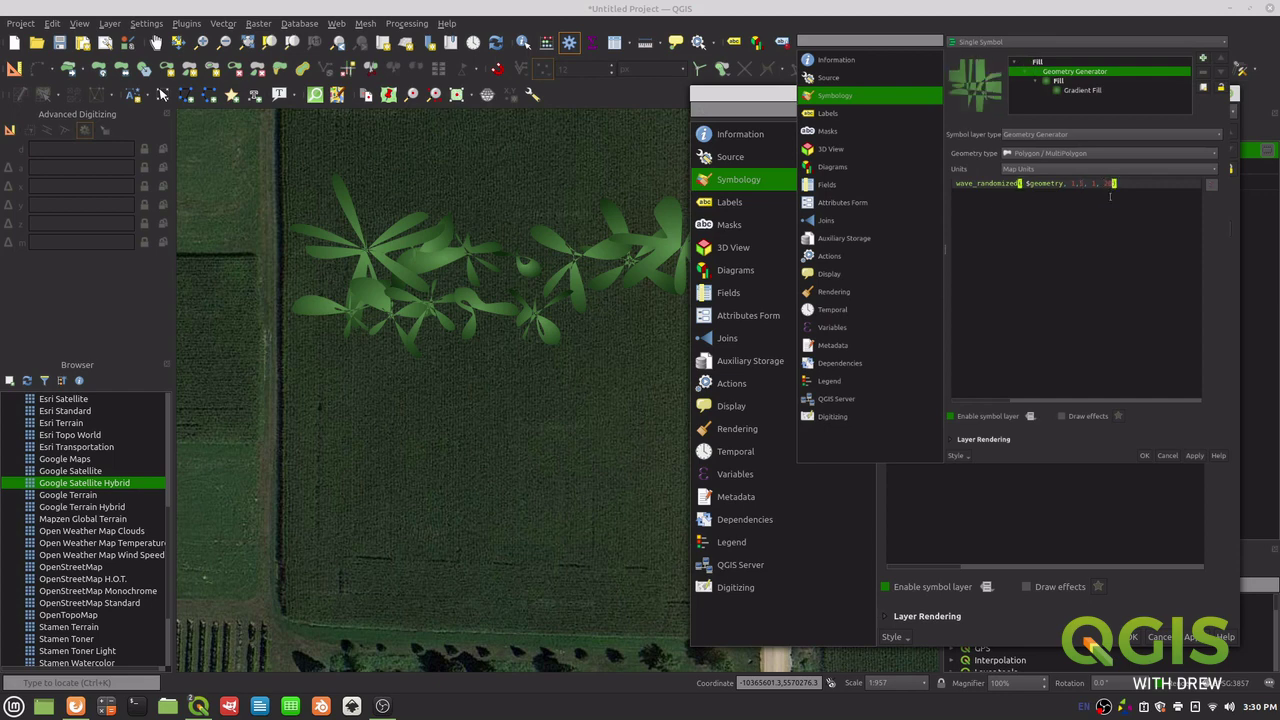
key("BackSpace")
key("BackSpace")
type("5")
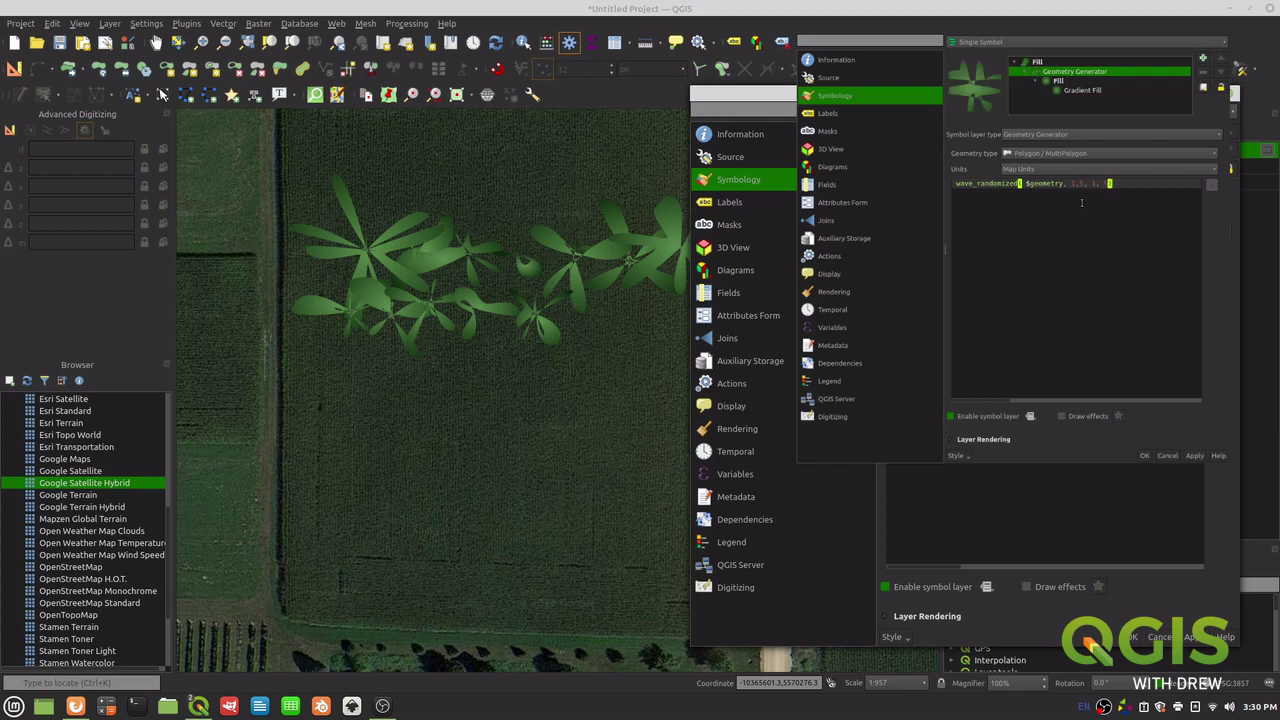
left_click(1194, 455)
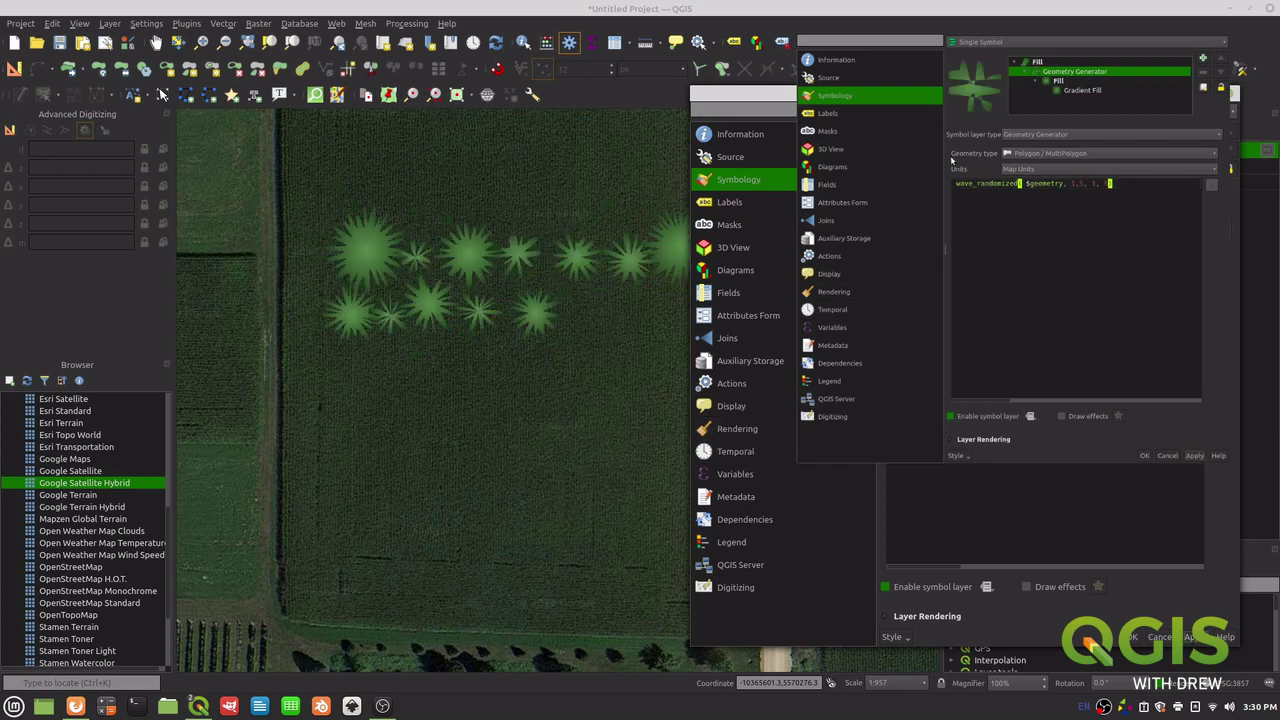
Step: Set the maximum amplitude in the wave_randomized expression to 2 and apply the change
left_click(1079, 184)
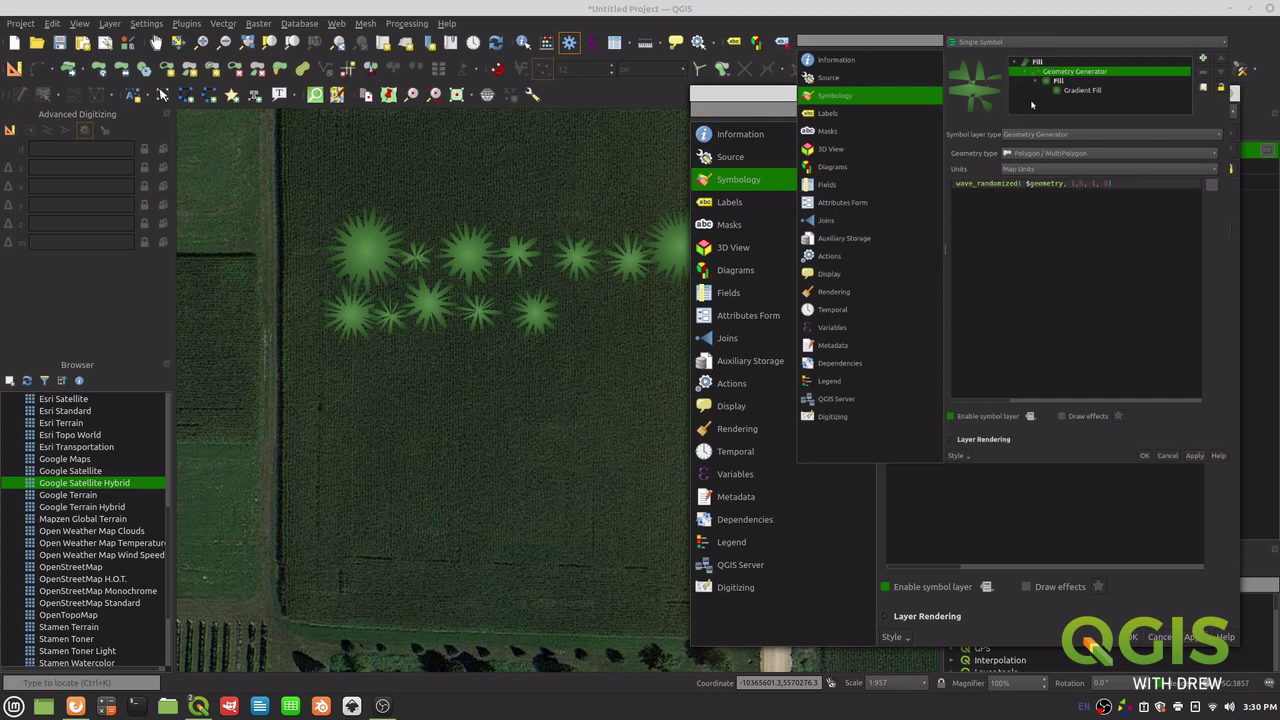
left_click(1108, 184)
key("BackSpace")
type("2")
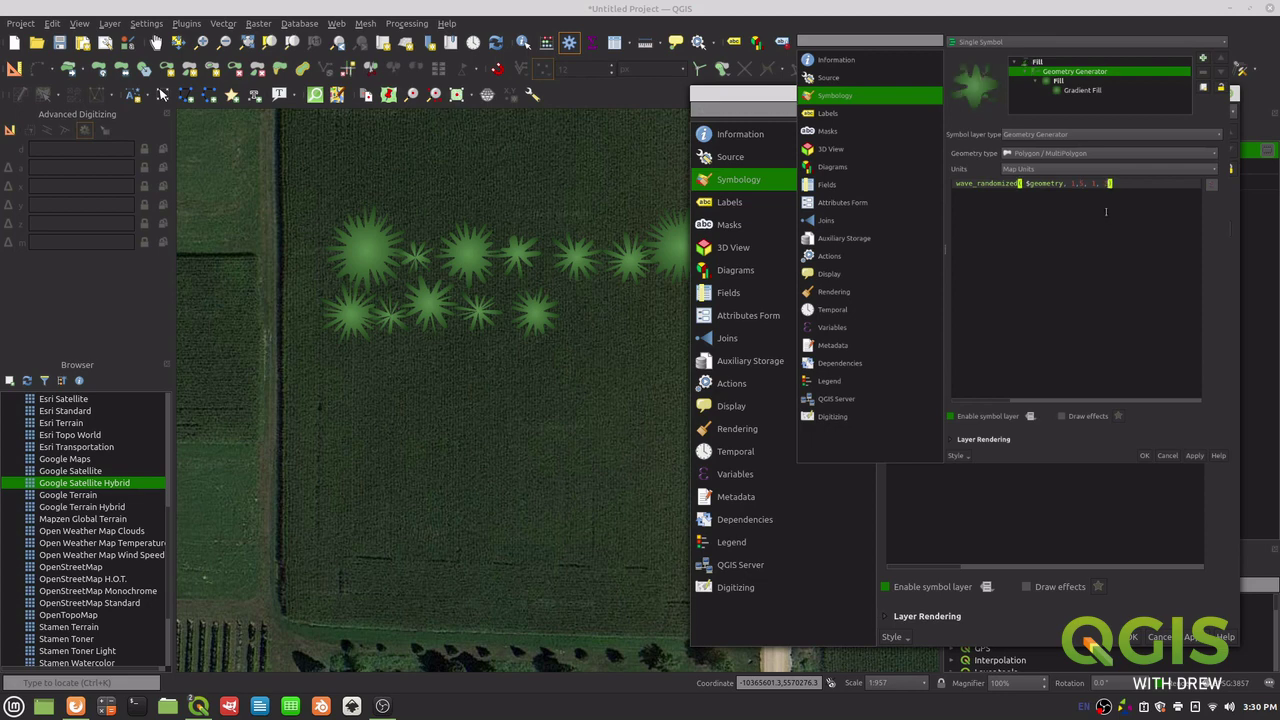
left_click(1195, 455)
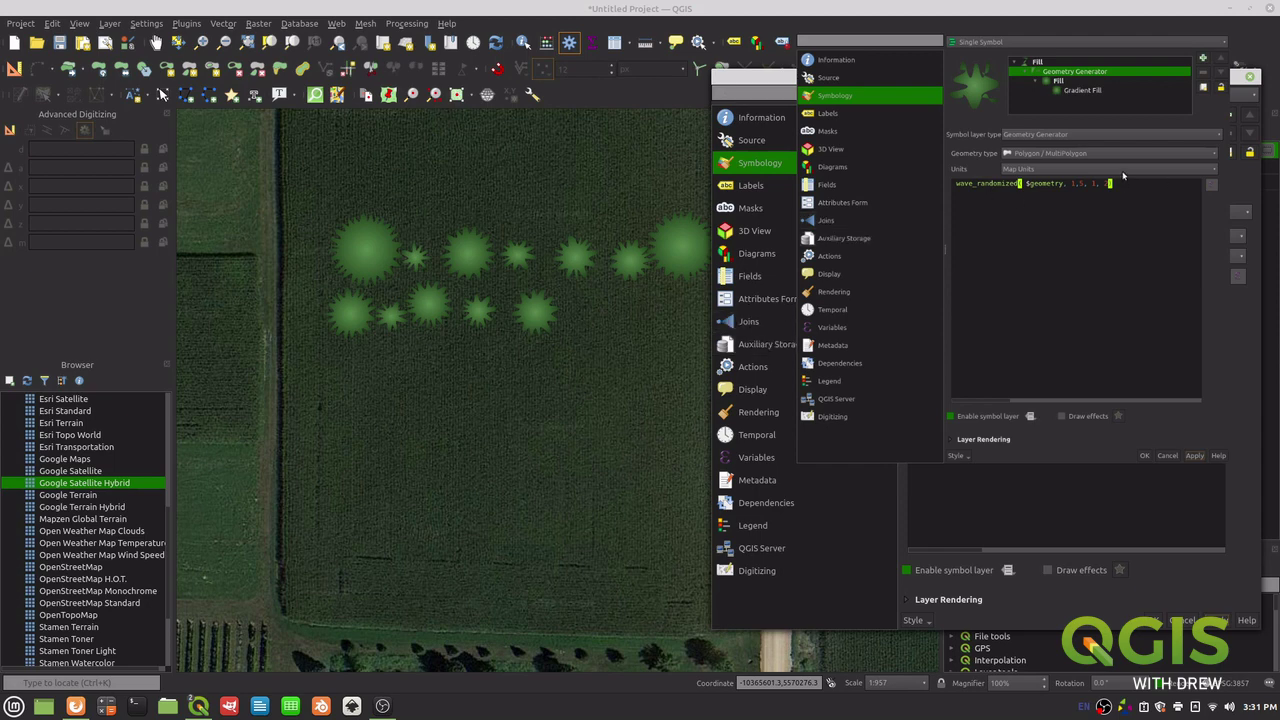
Step: Duplicate the geometry generator symbol layer, open the selected generator's expression for editing and search the functions for "buff"
left_click(1023, 73)
left_click(1203, 88)
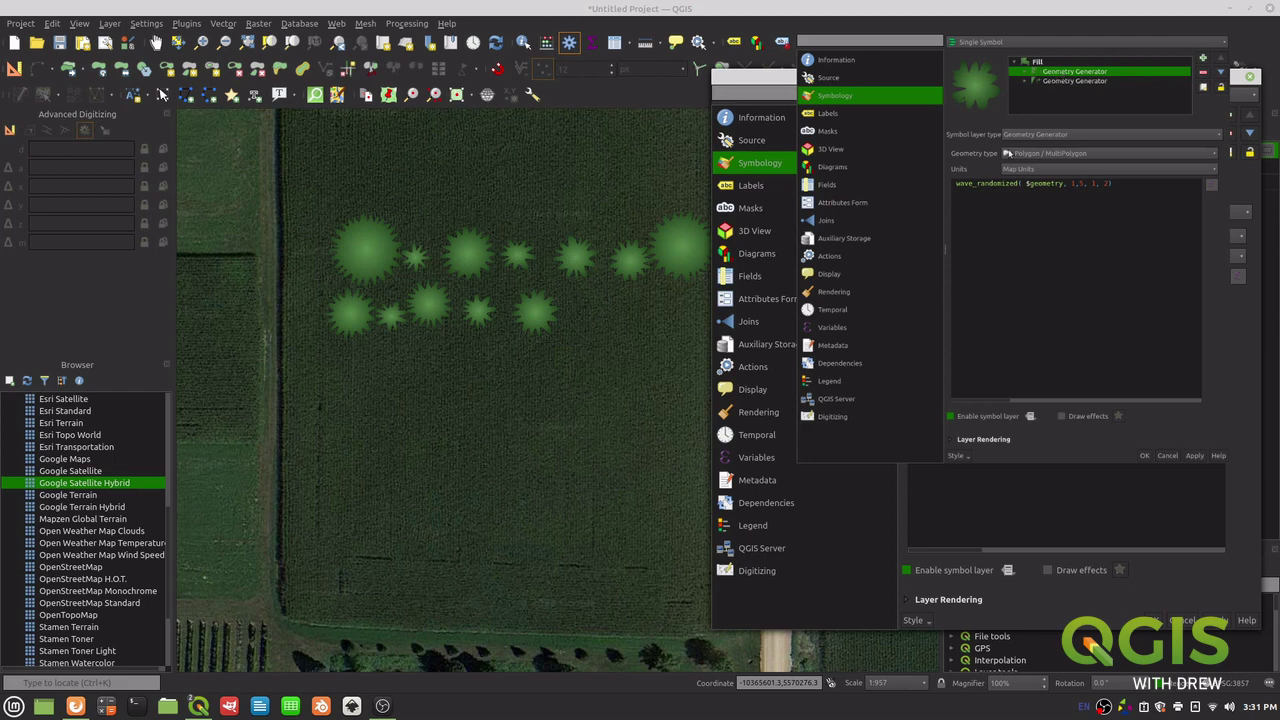
left_click(1240, 279)
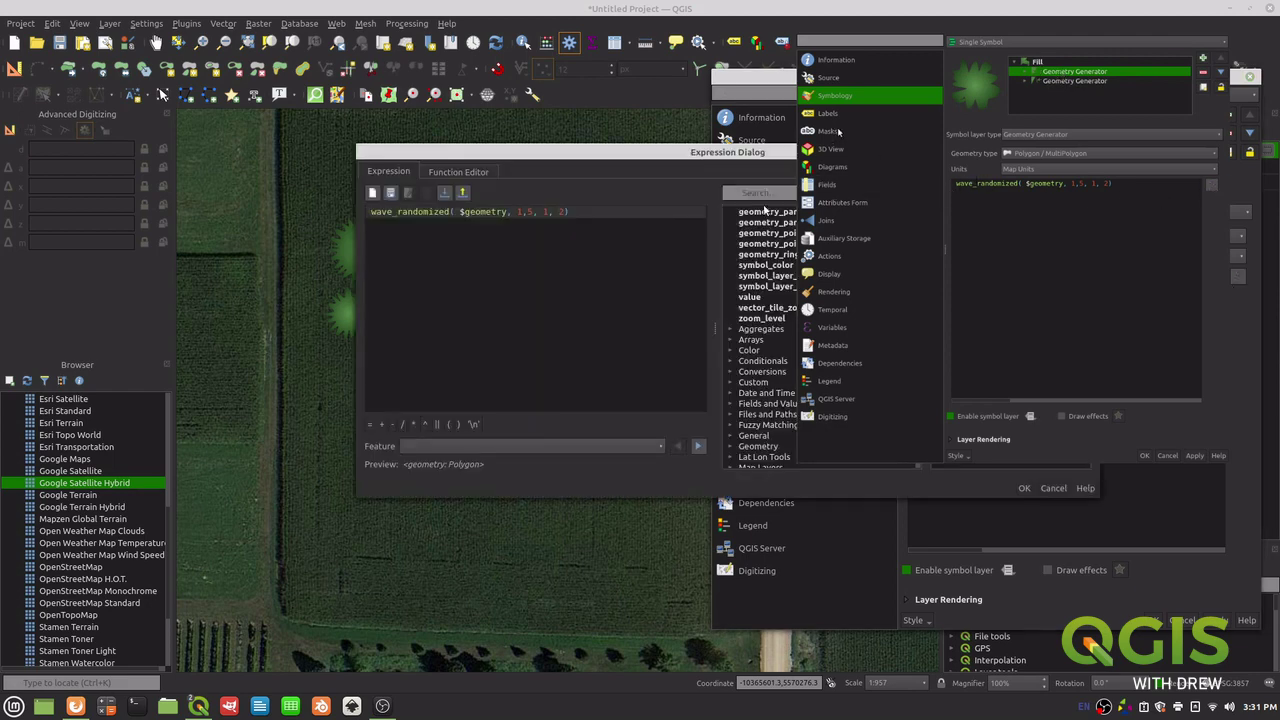
left_click(769, 193)
type("bu")
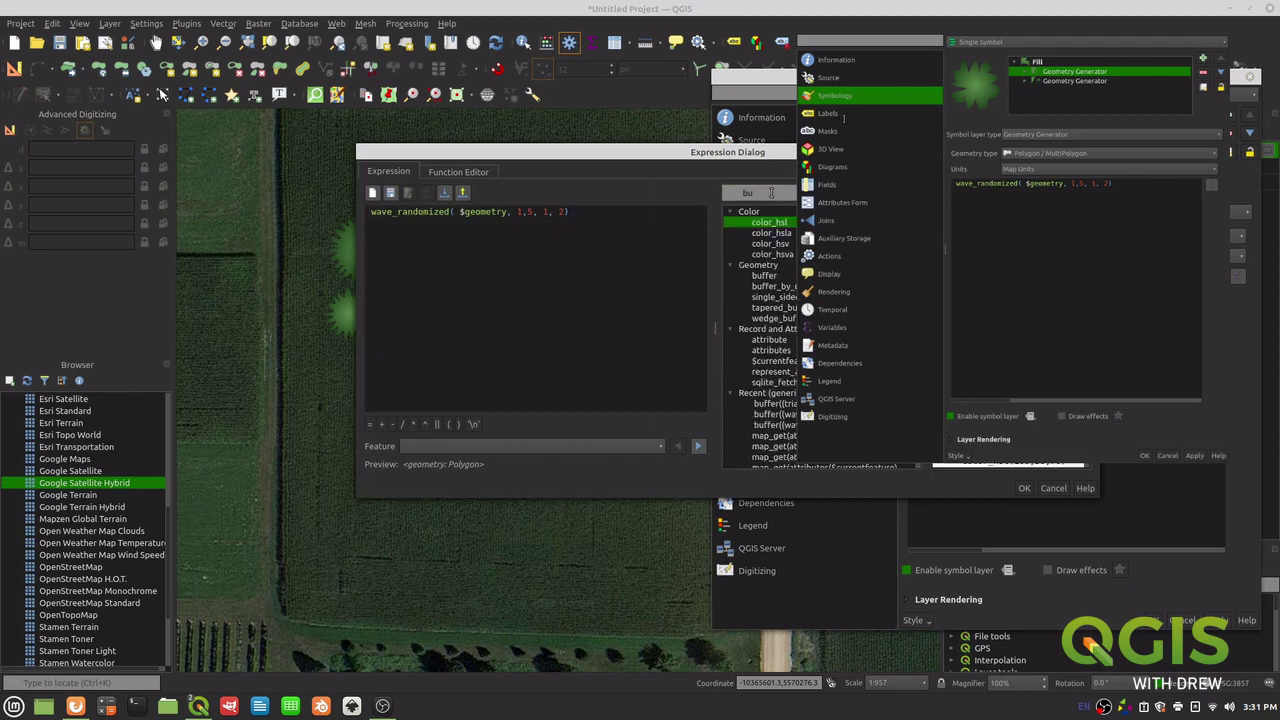
type("f")
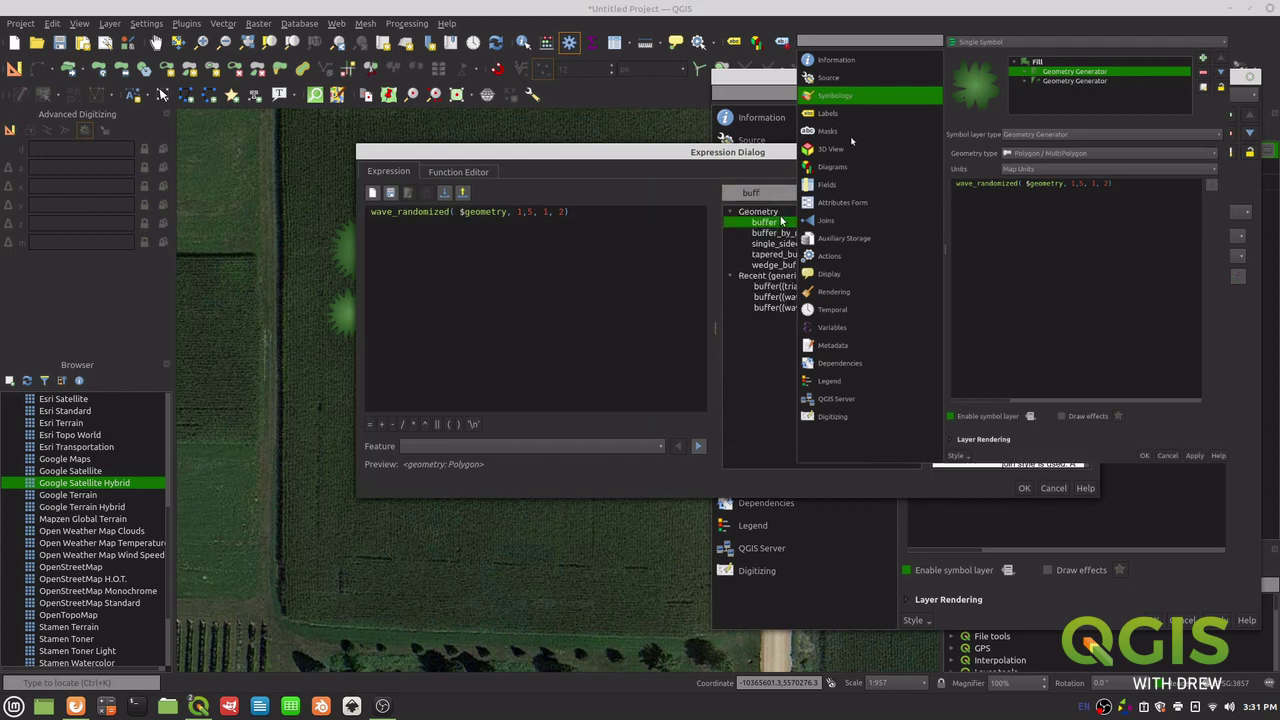
type("f")
Step: Enclose the whole wave_randomized call in an outer pair of parentheses
left_click(396, 213)
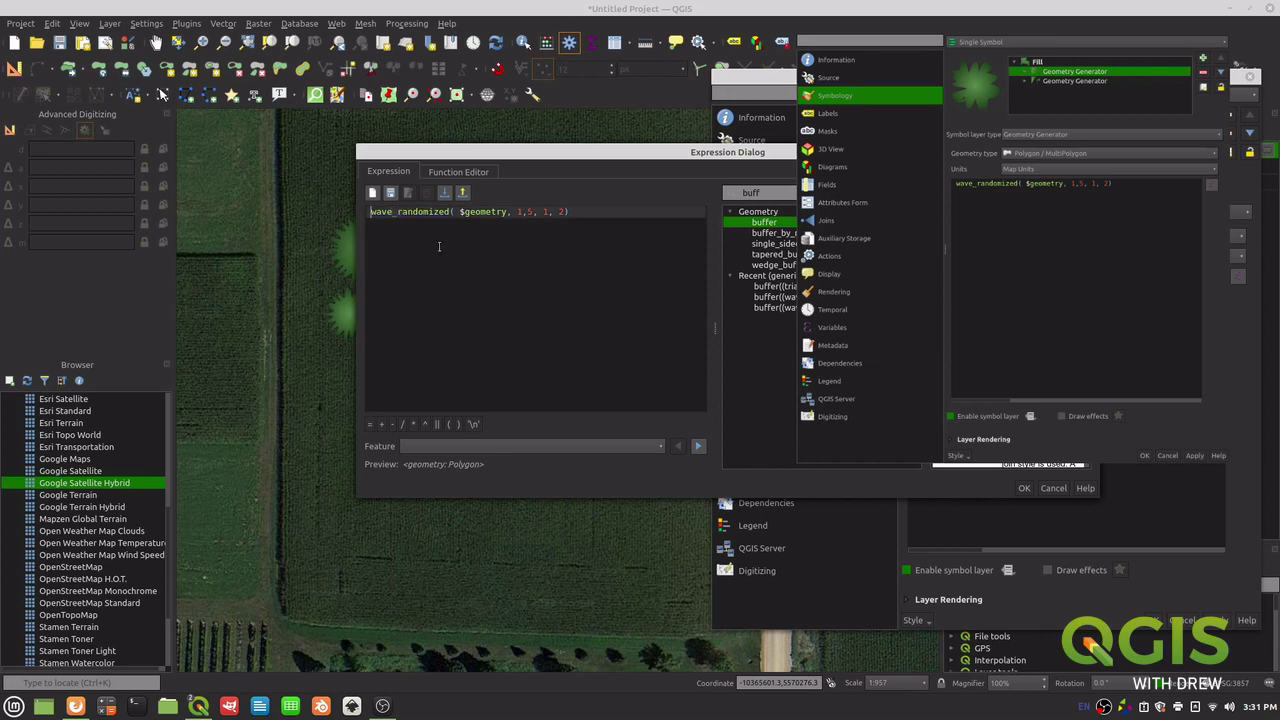
key("Home")
type("(")
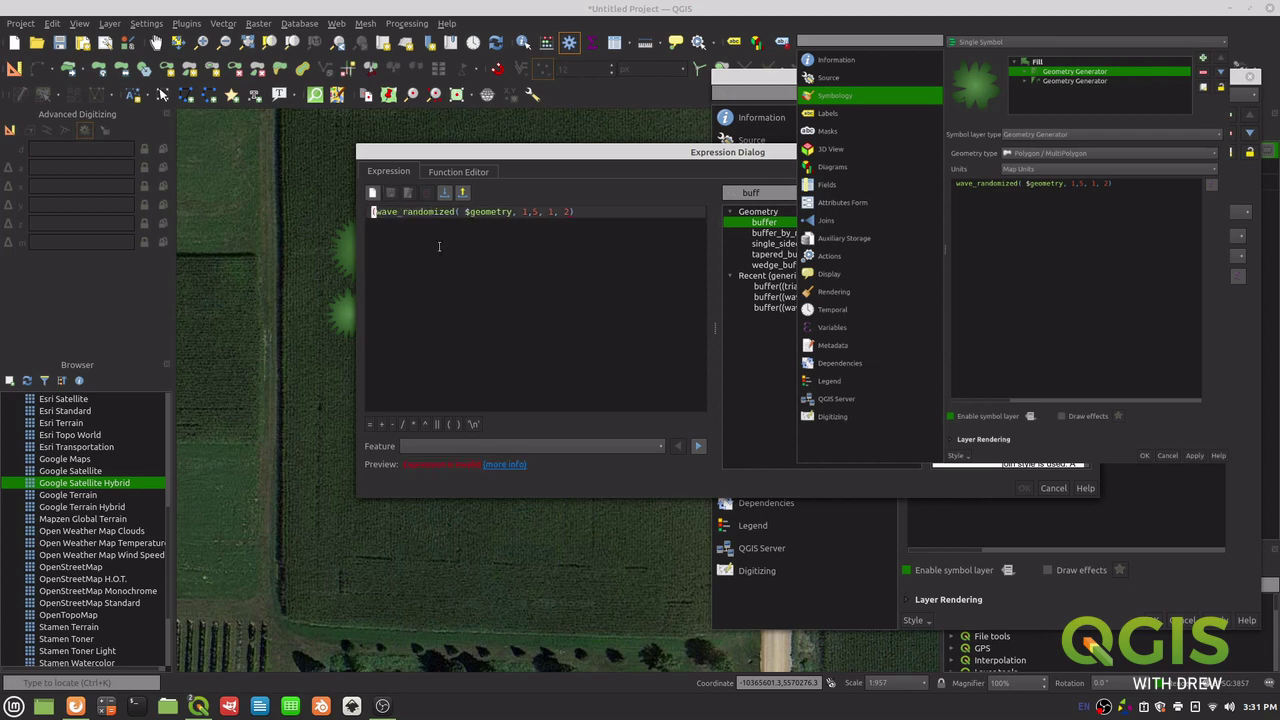
key("End")
type(")")
key("Left")
key("Left")
key("Left")
key("Left")
key("Left")
key("Left")
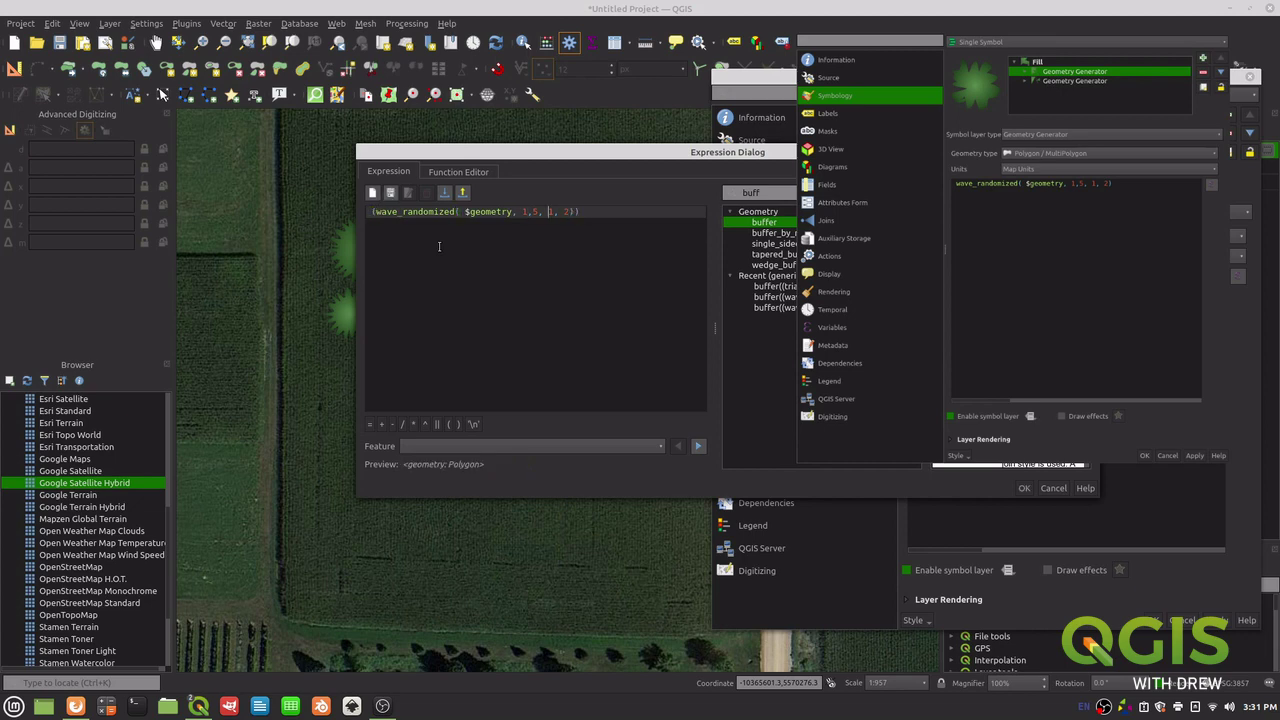
Step: Add the buffer function with its opening parenthesis in front of the parenthesized wave_randomized call
key("Home")
type("buyffer")
key("BackSpace")
key("BackSpace")
key("BackSpace")
key("BackSpace")
key("BackSpace")
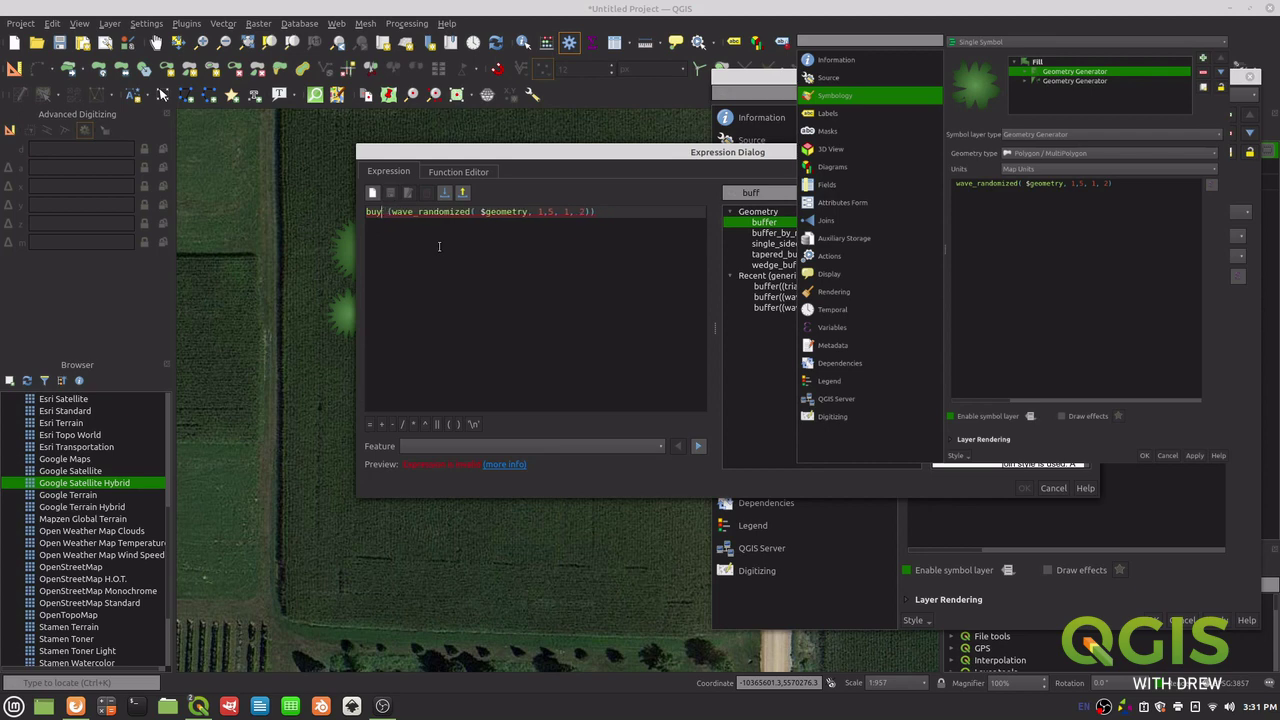
type("fer")
key("BackSpace")
key("BackSpace")
type("fer")
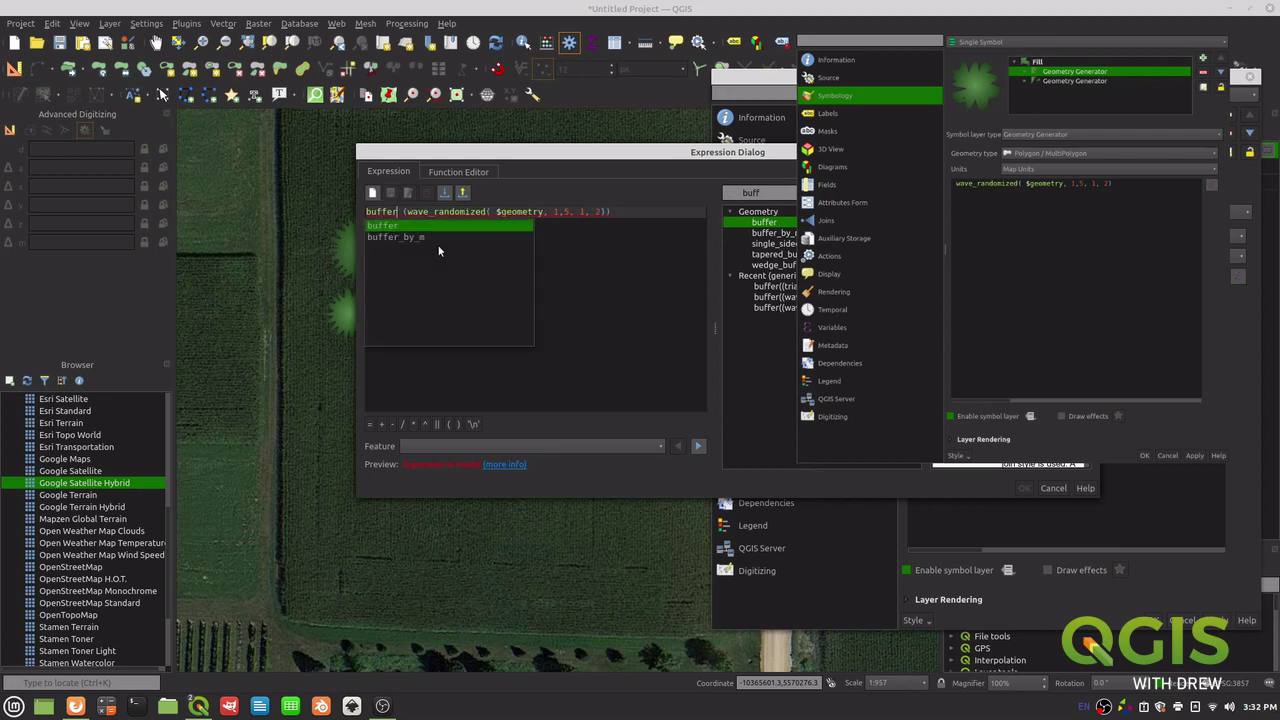
key("Escape")
key("Delete")
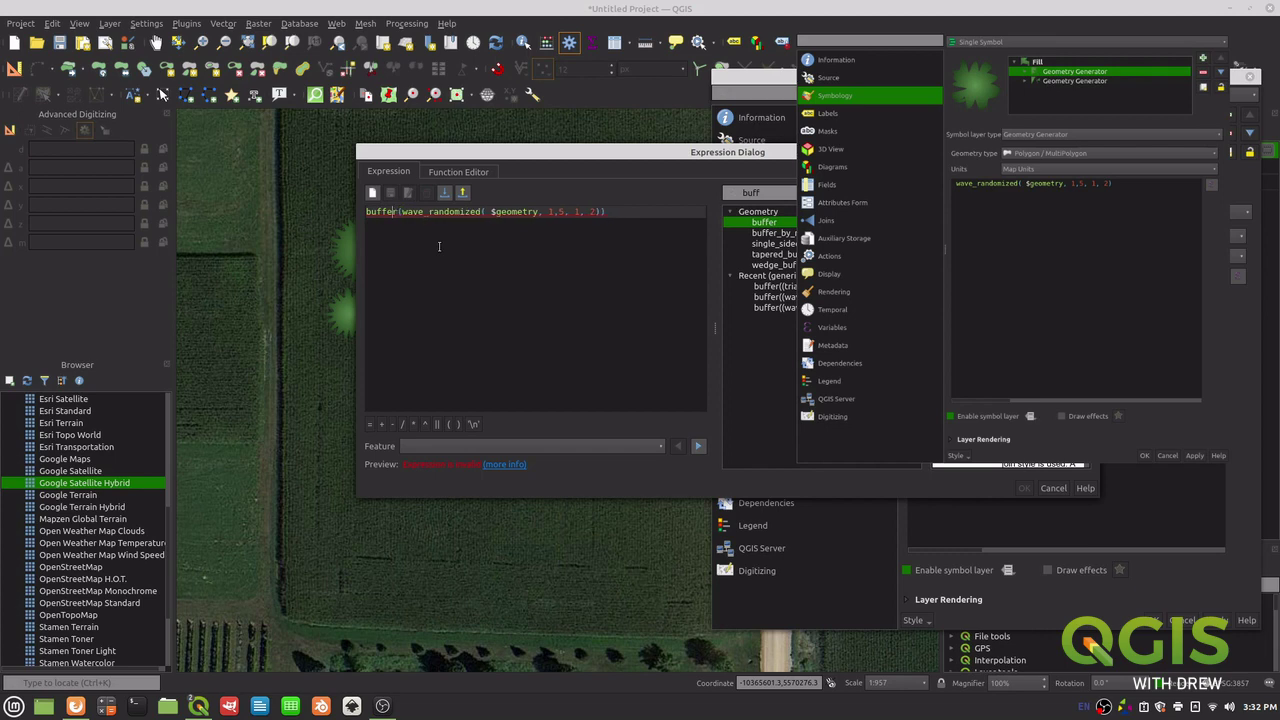
type("(")
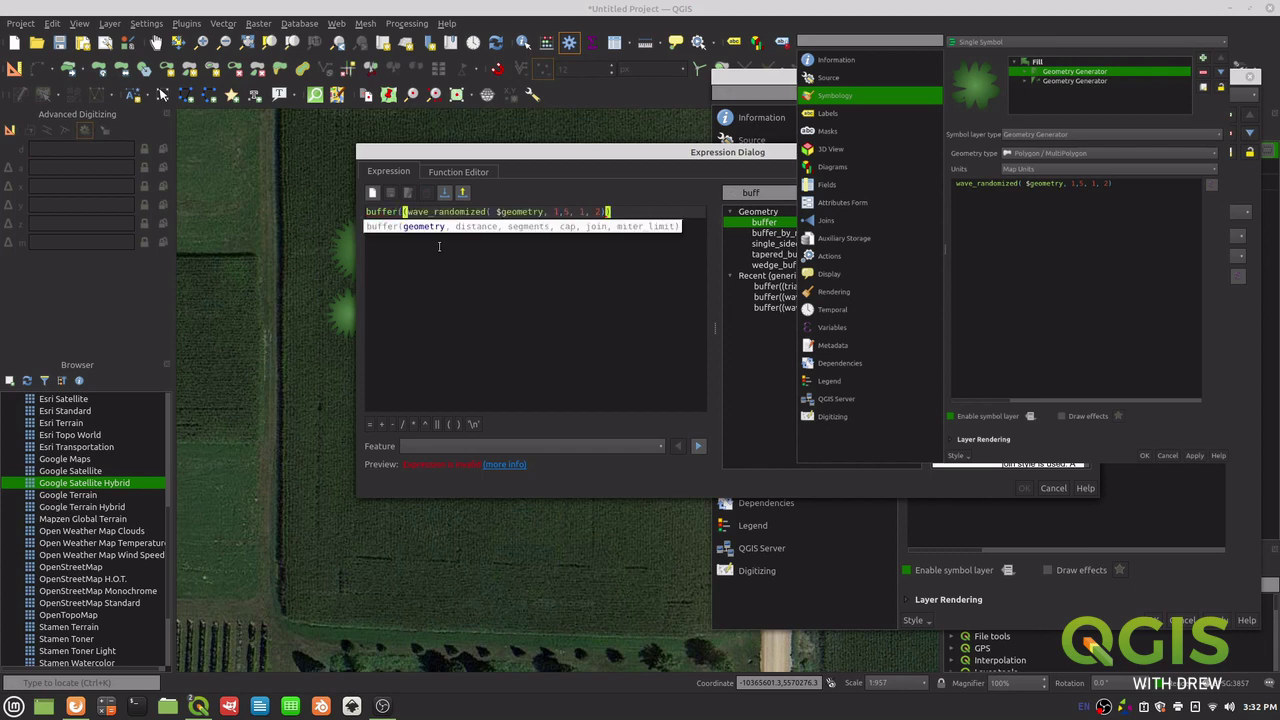
Step: Complete the expression as buffer((wave_randomized( $geometry, 1,5, 1, 2)), 10) and apply it to the layer
key("Right")
type("), ")
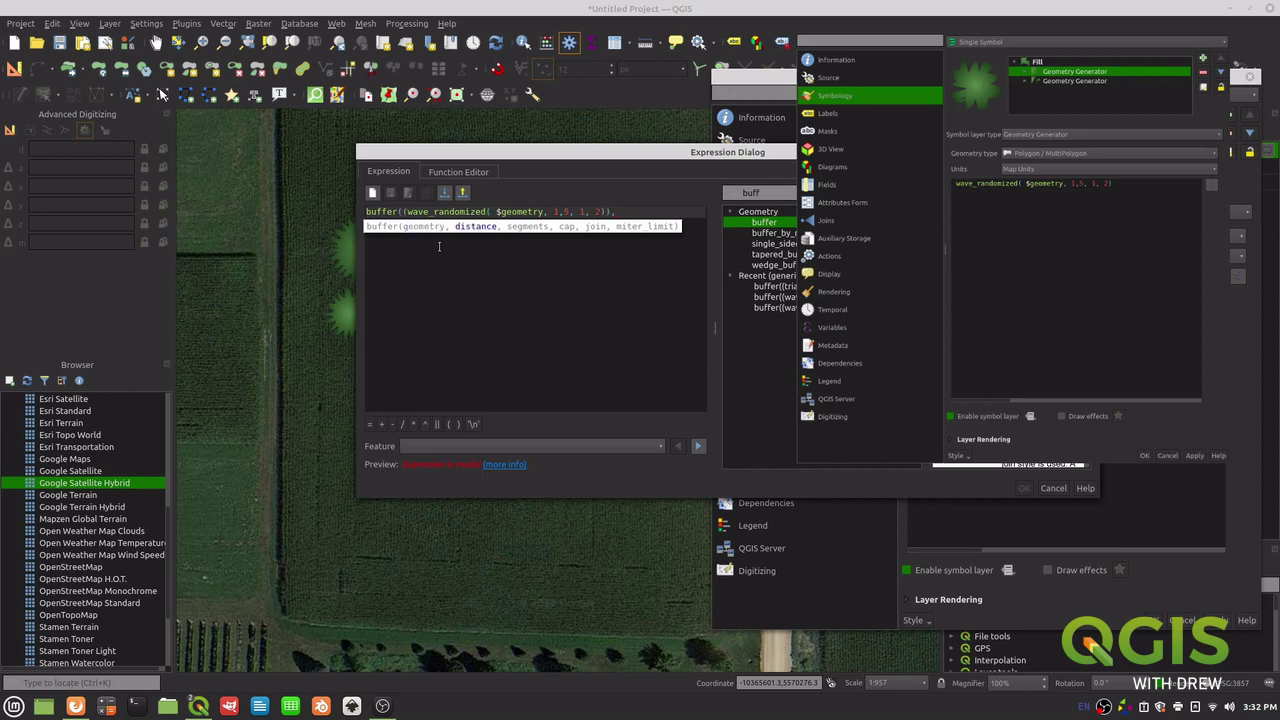
type("2)")
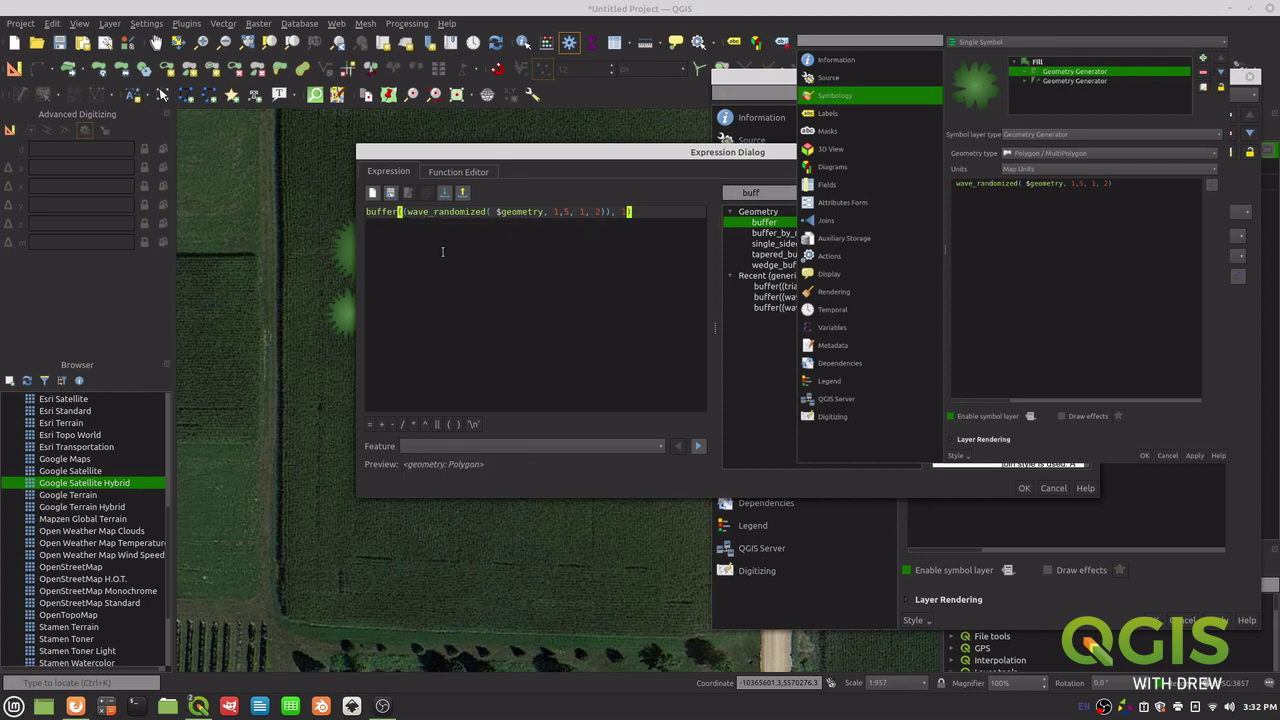
type(", 10")
left_click(1025, 489)
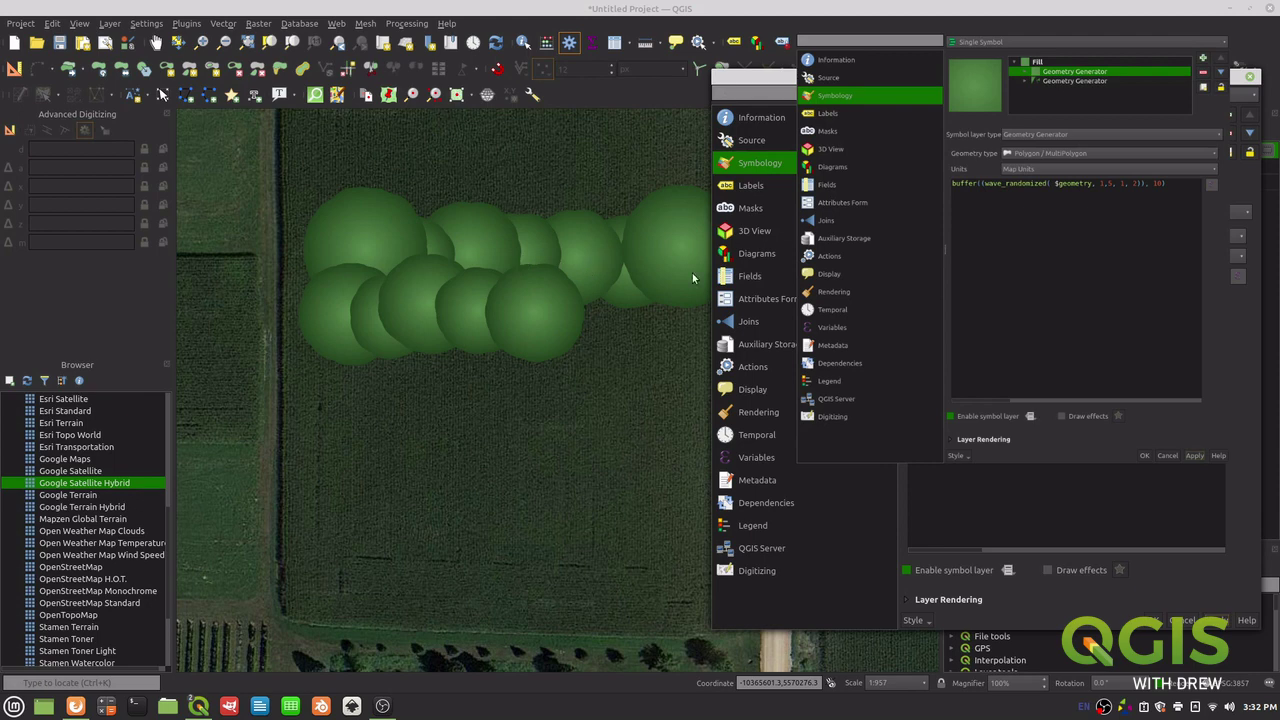
Step: Place the buffered geometry generator below the plain wave_randomized one and set its buffer distance to 5
left_click(1069, 81)
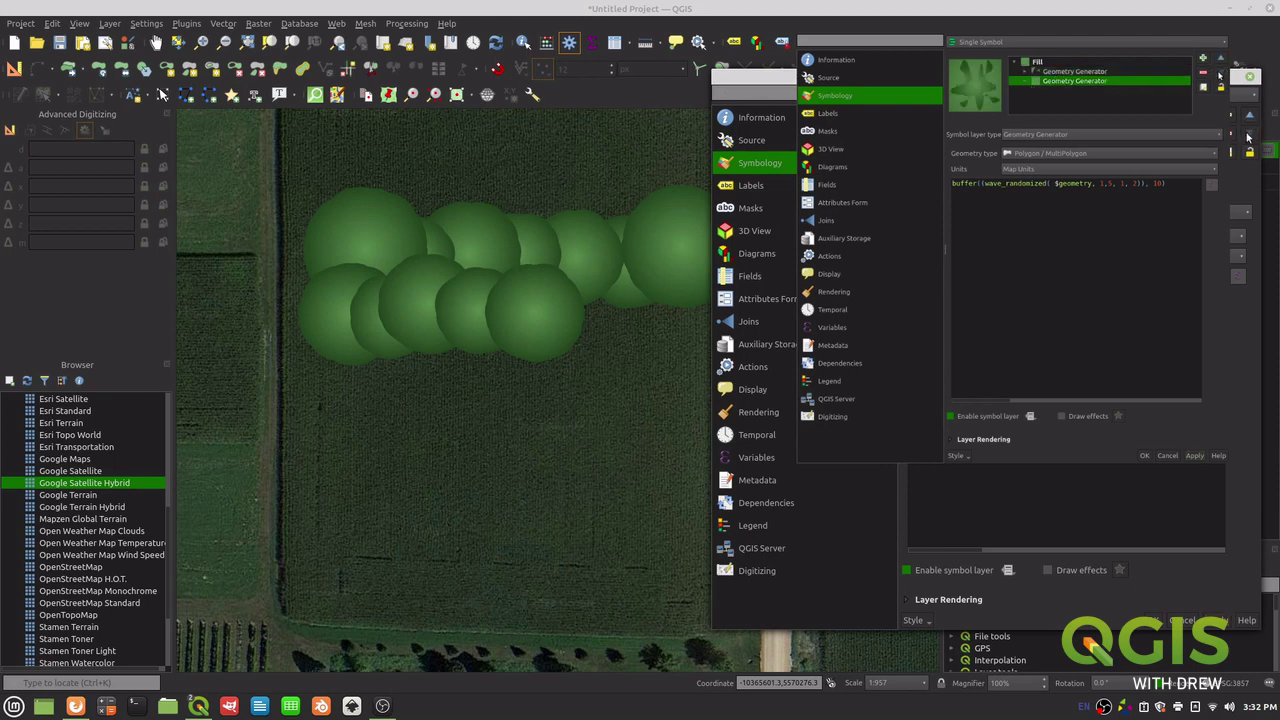
left_click(1215, 620)
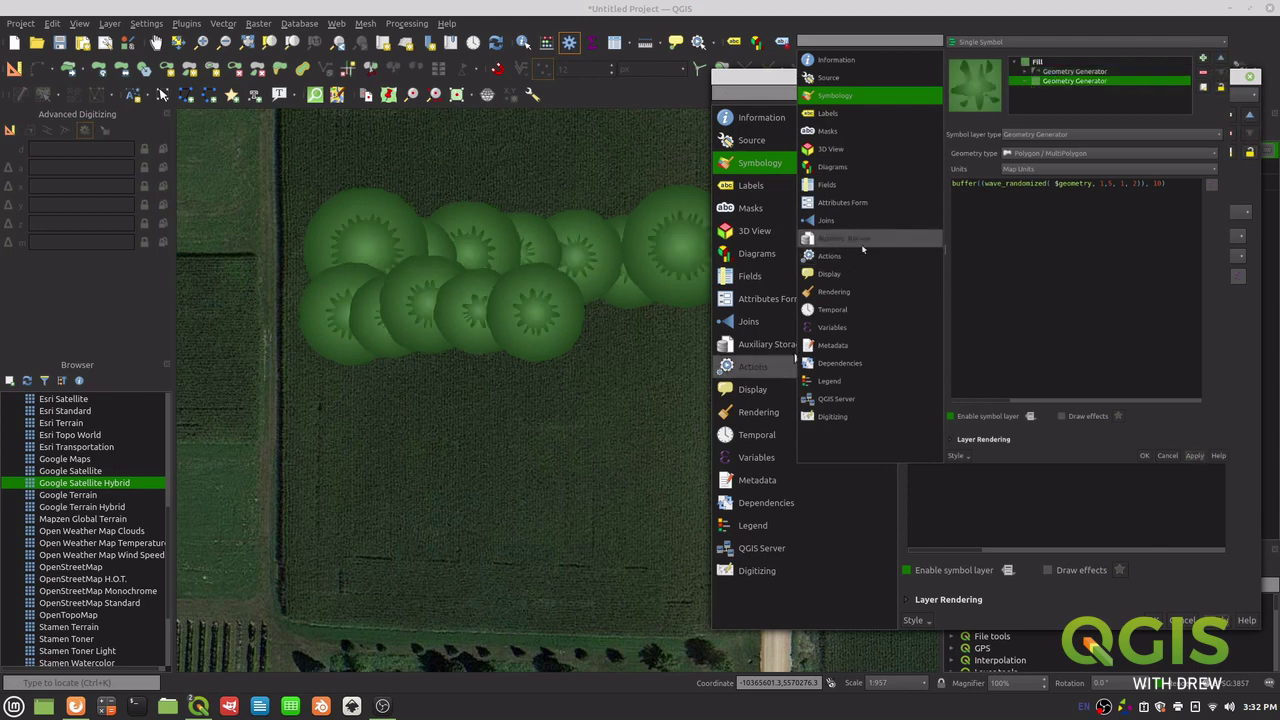
left_click(1161, 184)
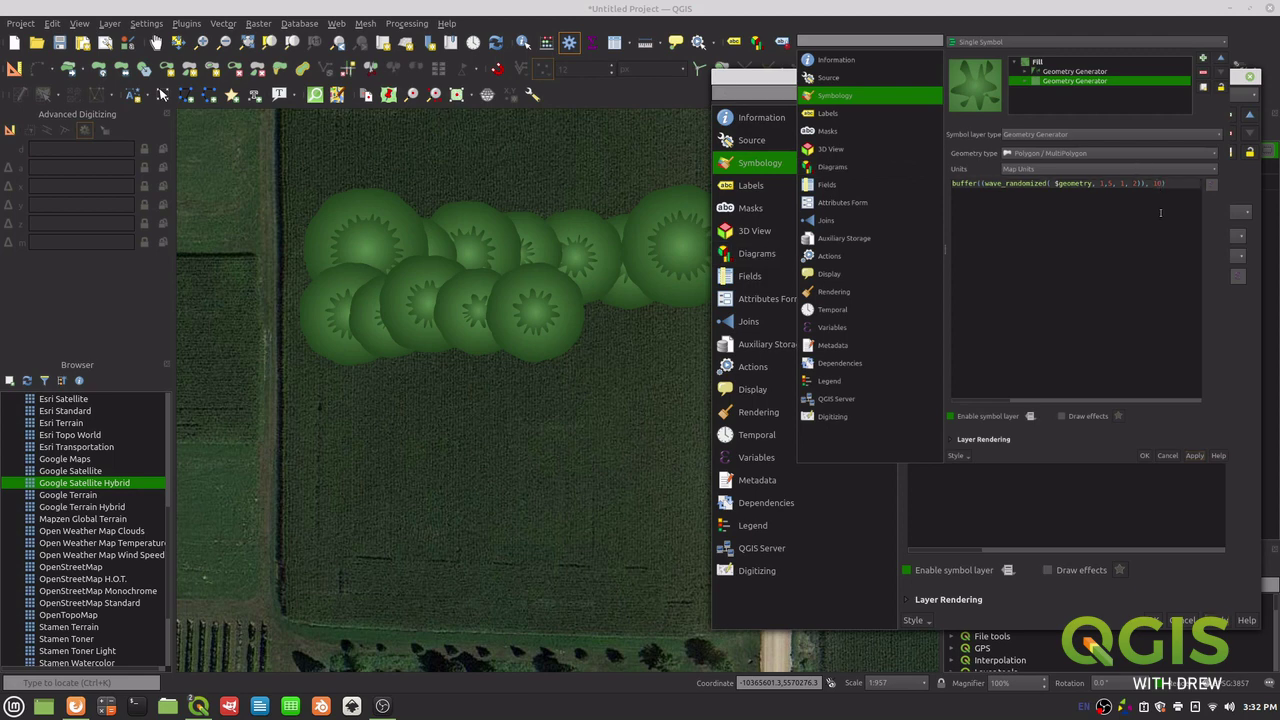
key("BackSpace")
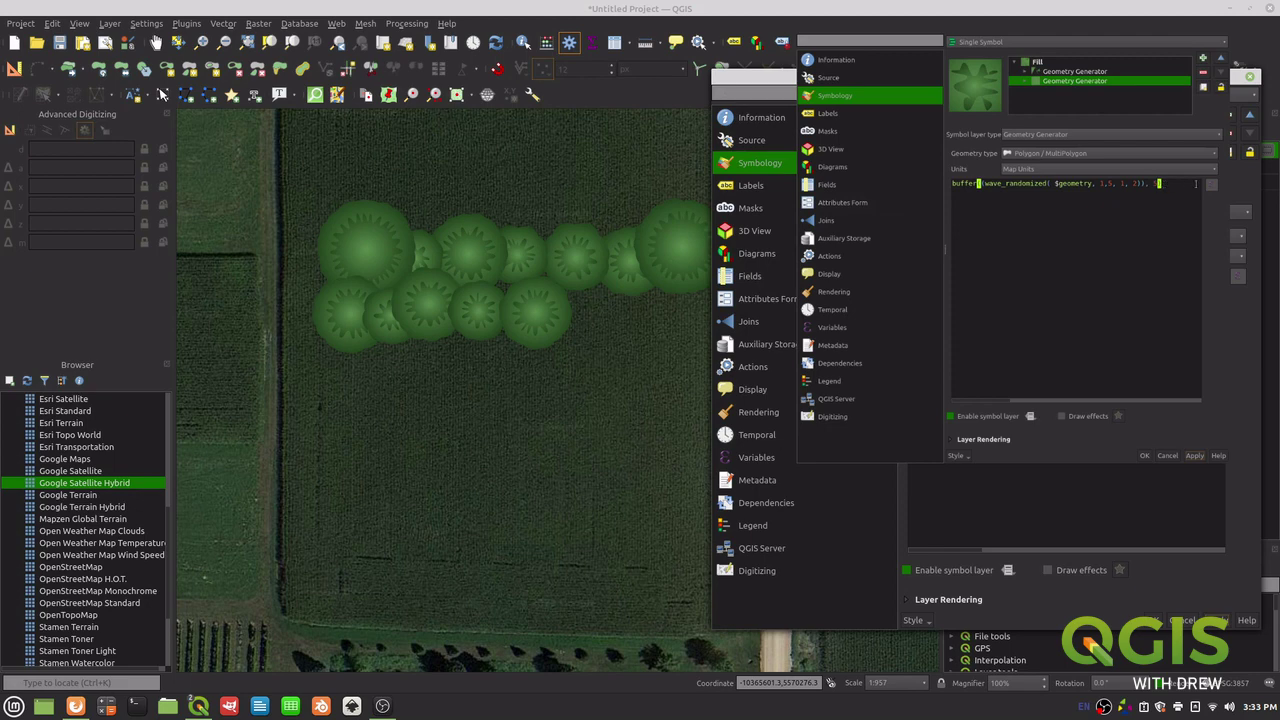
Step: Strip the outer buffer call from the lower generator's expression, leaving wave_randomized( $geometry, 1,5, 1, 2)
left_click(1212, 184)
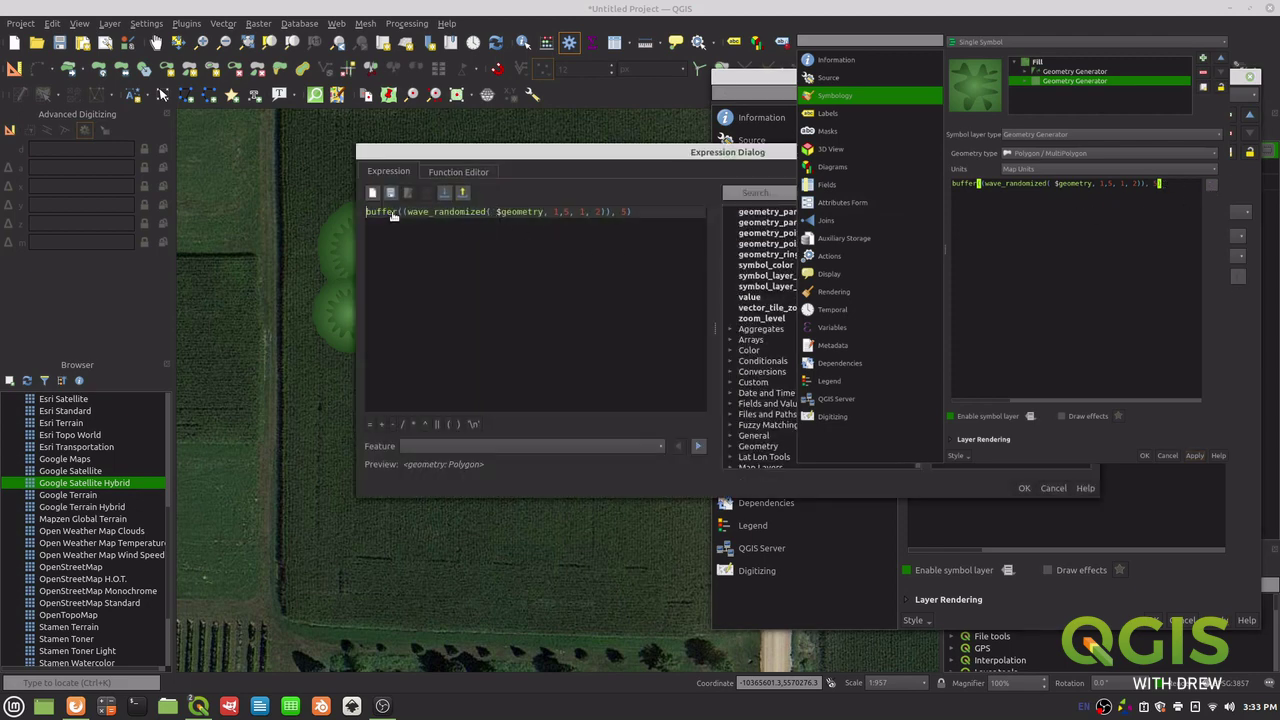
left_click_drag(405, 211, 366, 211)
key("BackSpace")
key("BackSpace")
key("BackSpace")
key("BackSpace")
key("BackSpace")
key("BackSpace")
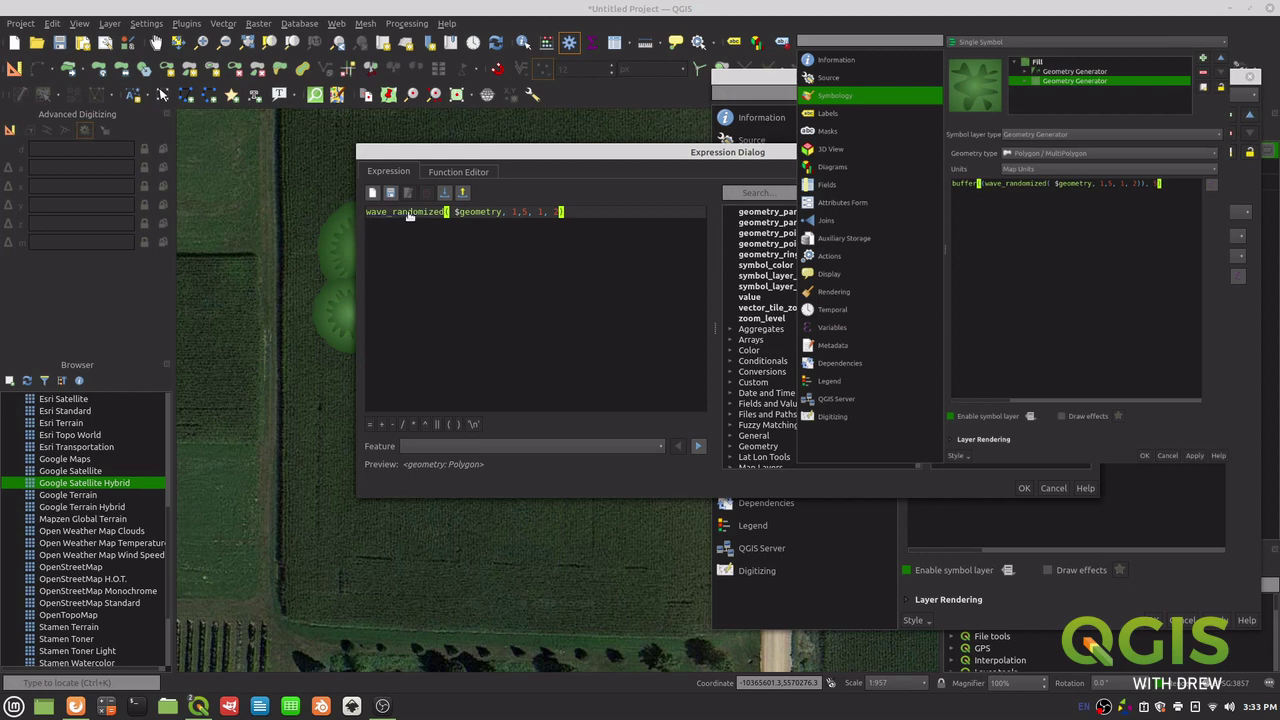
Step: Change the expression to wave_randomized( buffer($geometry,2), 1,5, 1, 2) and apply it to the layer
left_click(455, 211)
type("buffer")
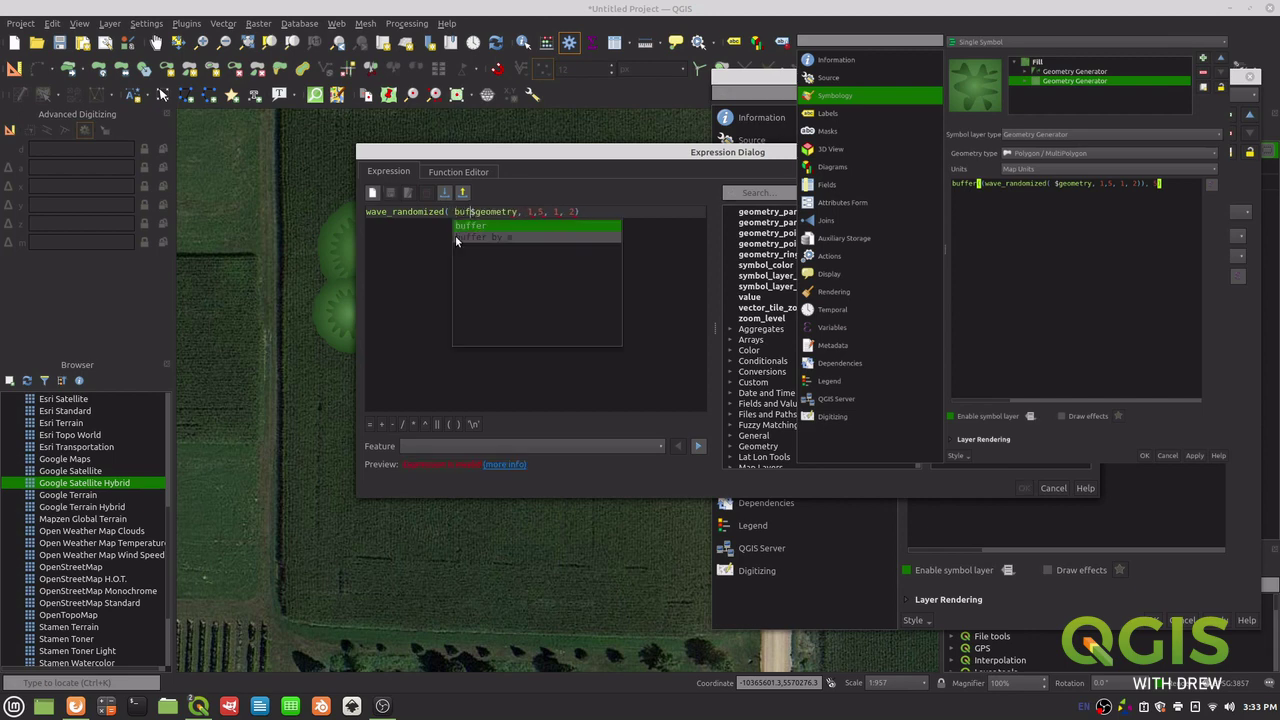
type("($geometry")
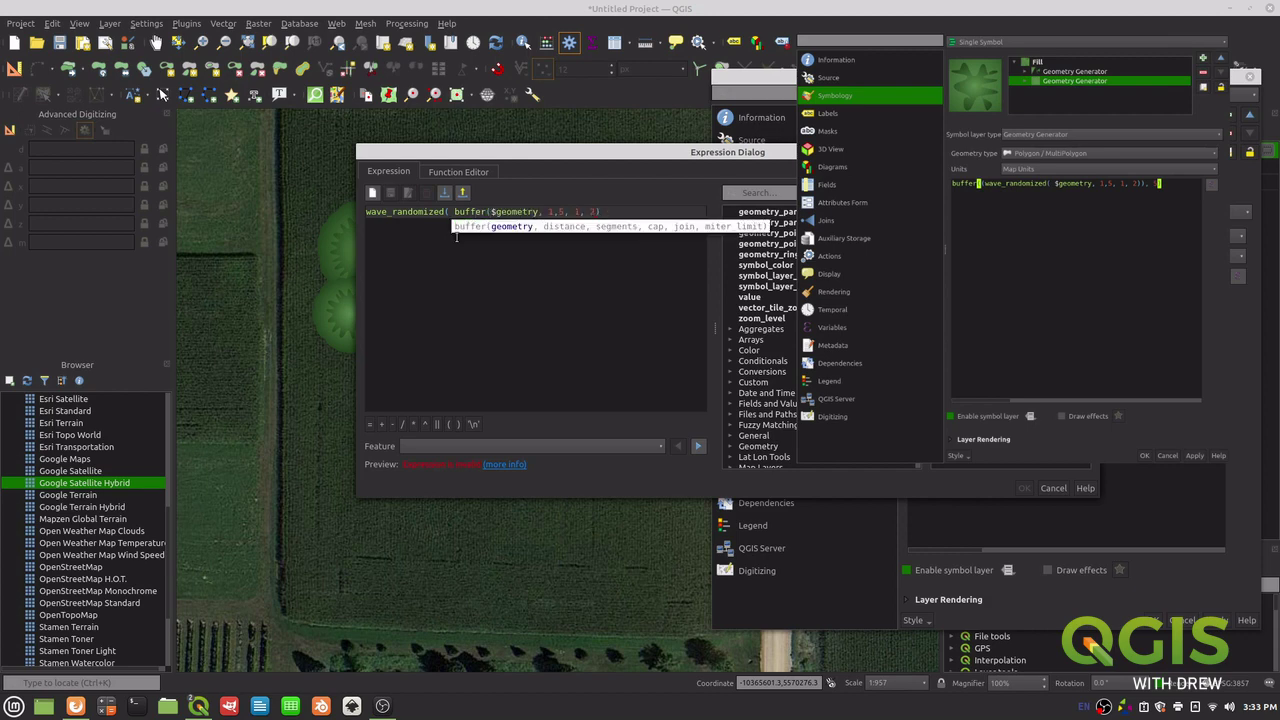
type(",")
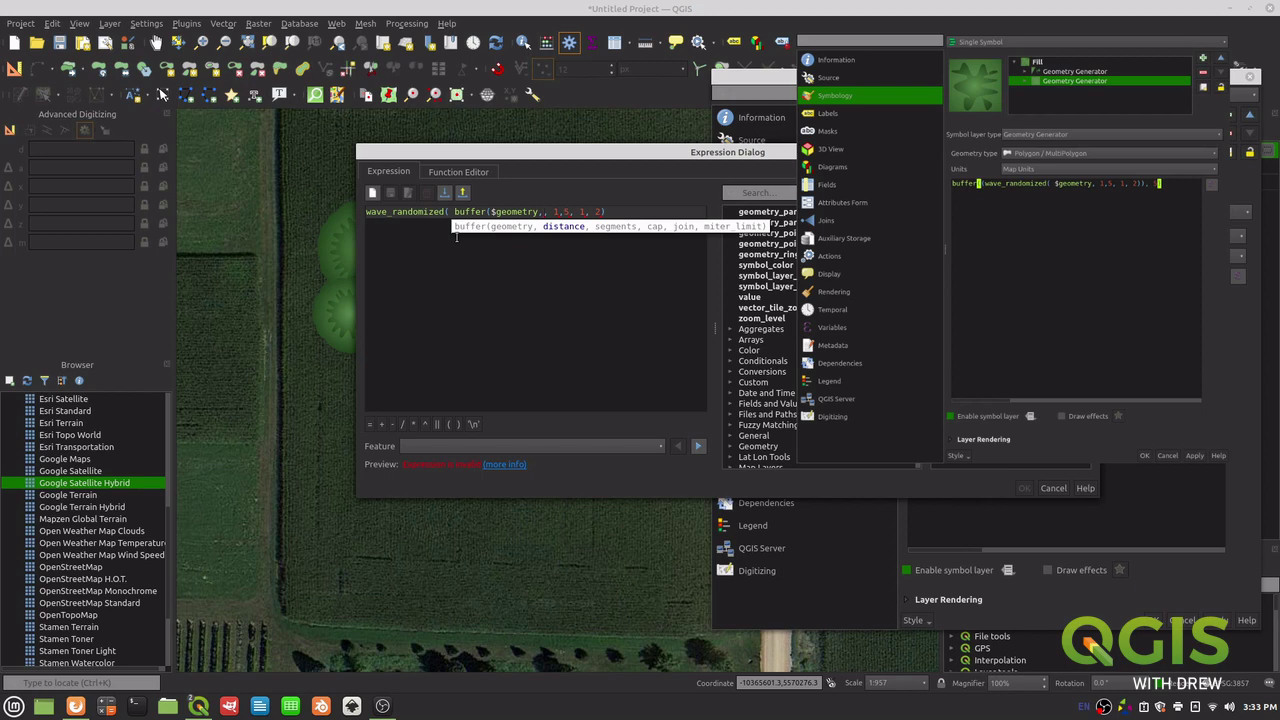
type(" )")
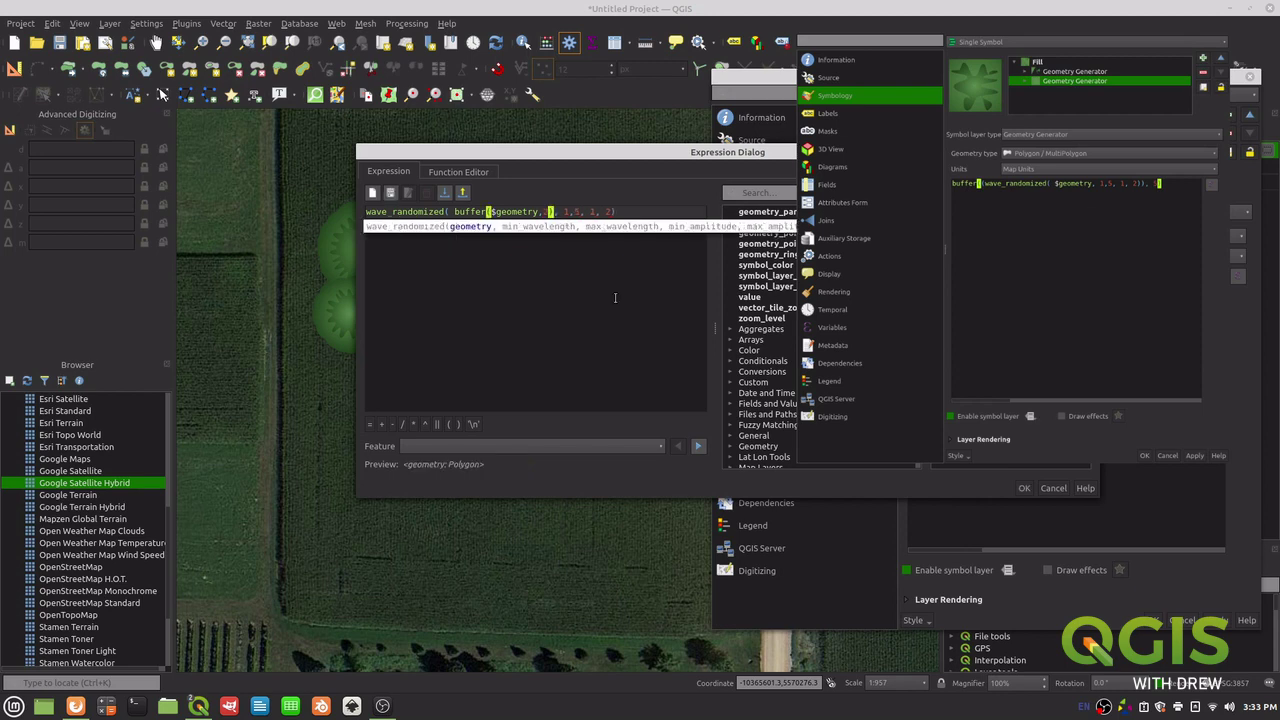
left_click(1022, 488)
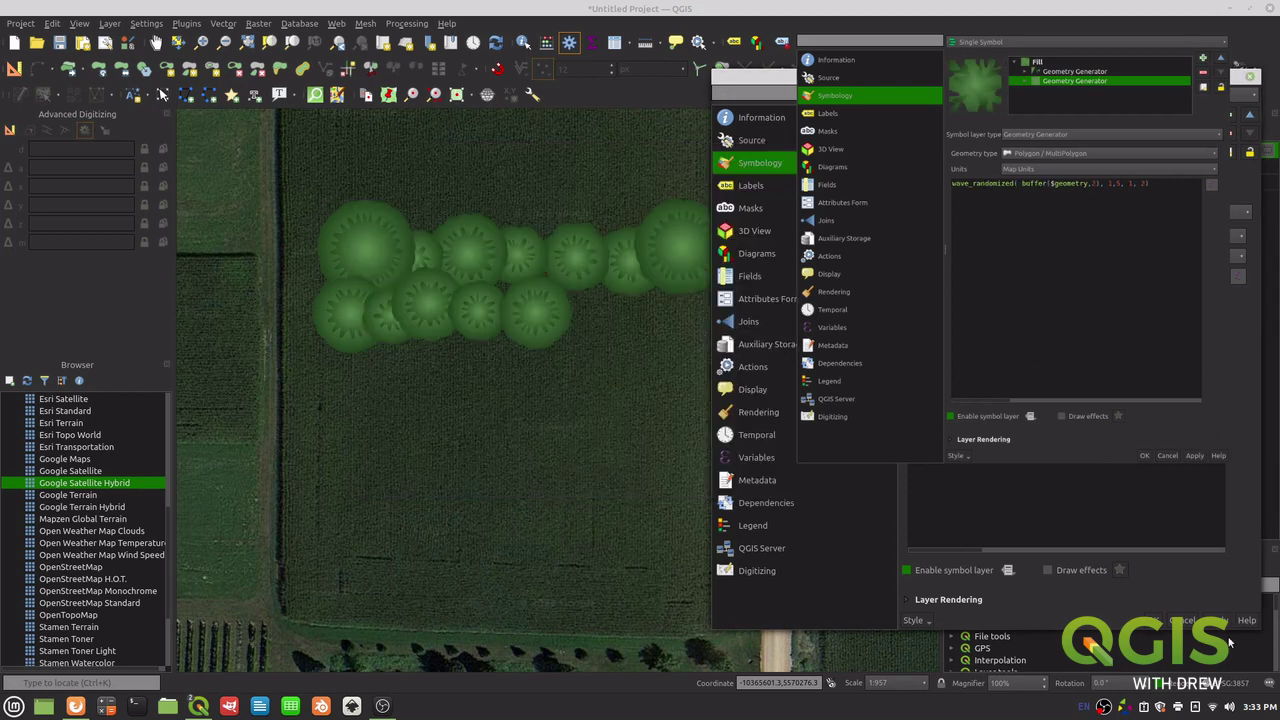
left_click(1215, 621)
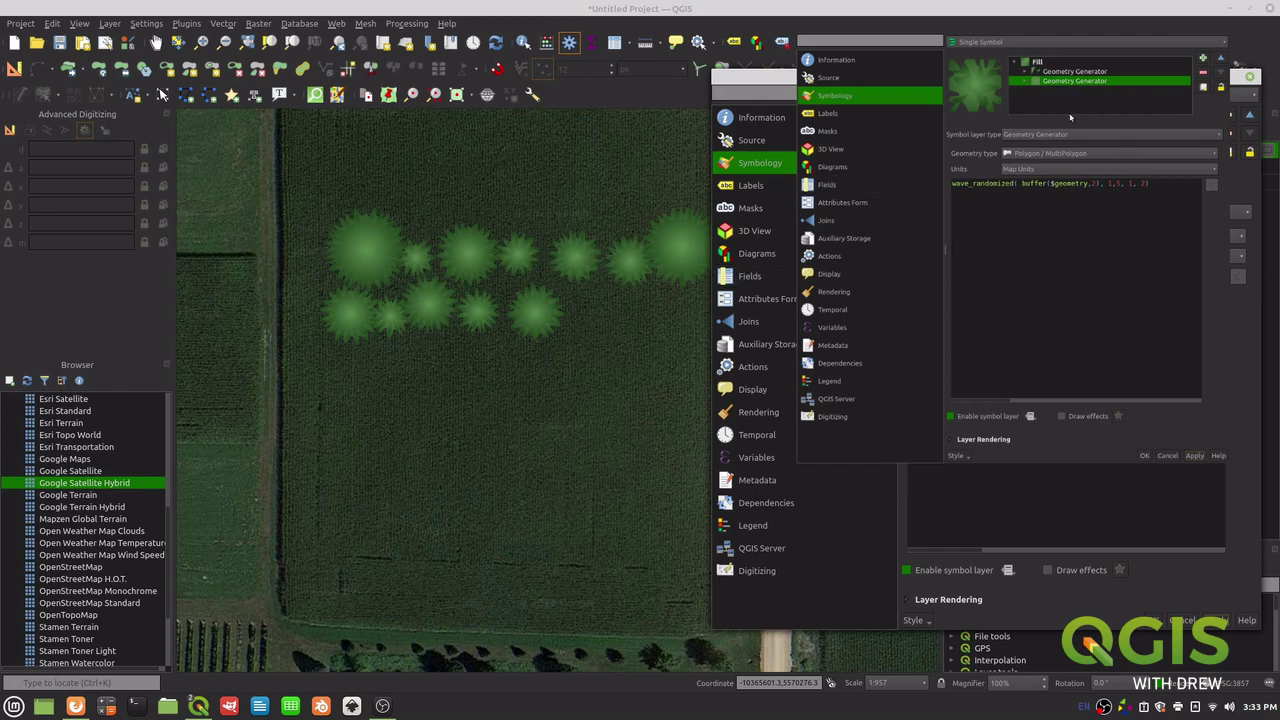
Step: Set the buffer distance inside the lower geometry generator's wave_randomized expression to 4 and apply it
left_click(1083, 72)
left_click(1082, 81)
left_click(1094, 183)
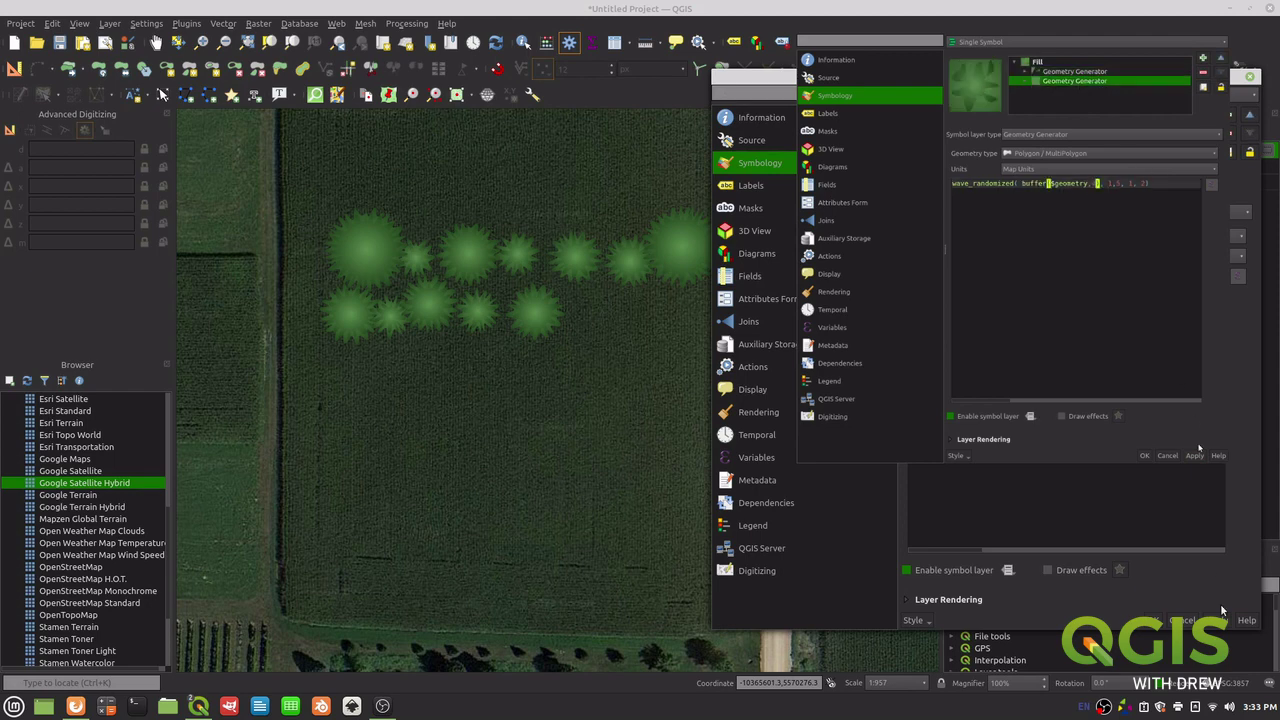
left_click(1221, 612)
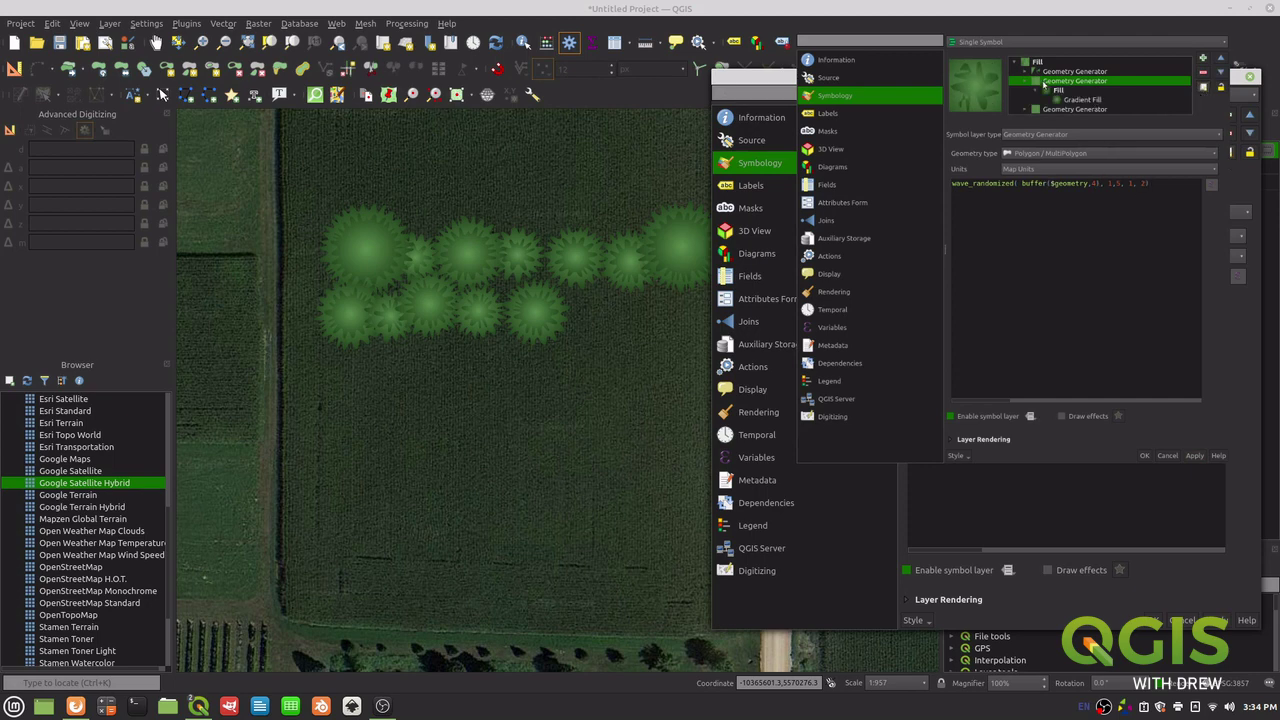
Step: Duplicate the buffered geometry generator, set the lowest copy's buffer distance to 6, and accept the layer properties
left_click(1025, 80)
left_click(1069, 91)
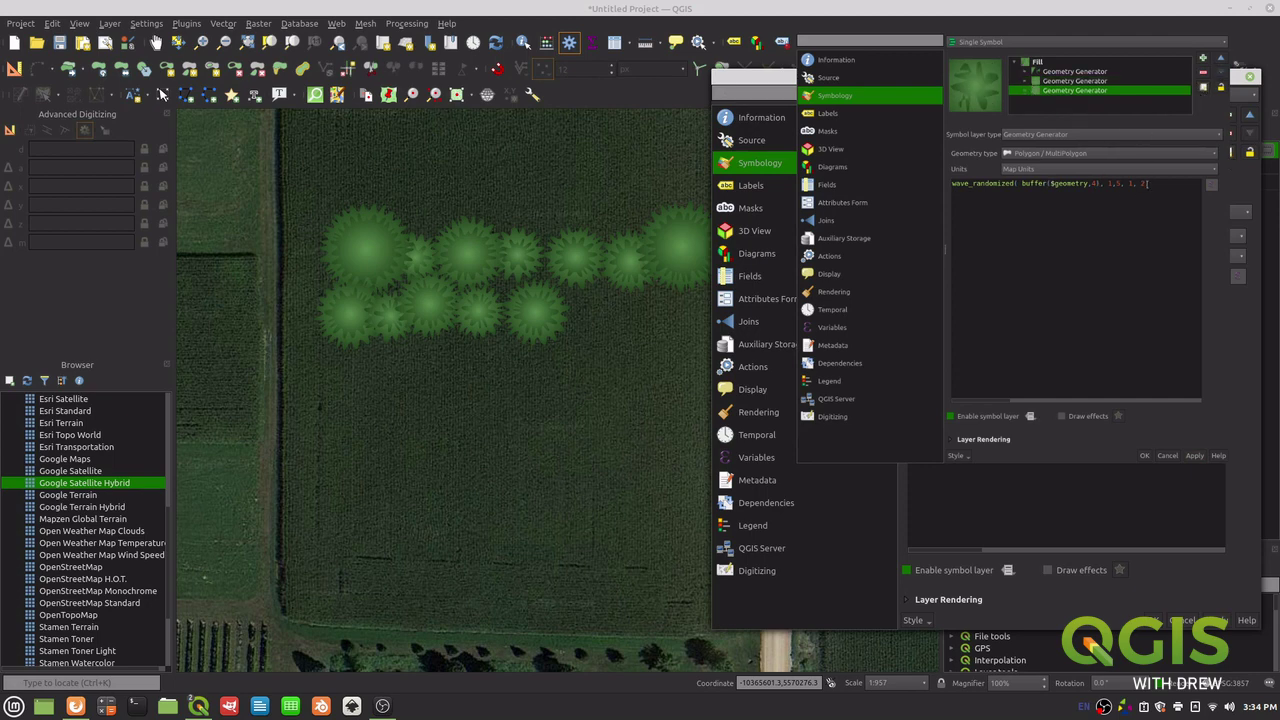
left_click(1097, 184)
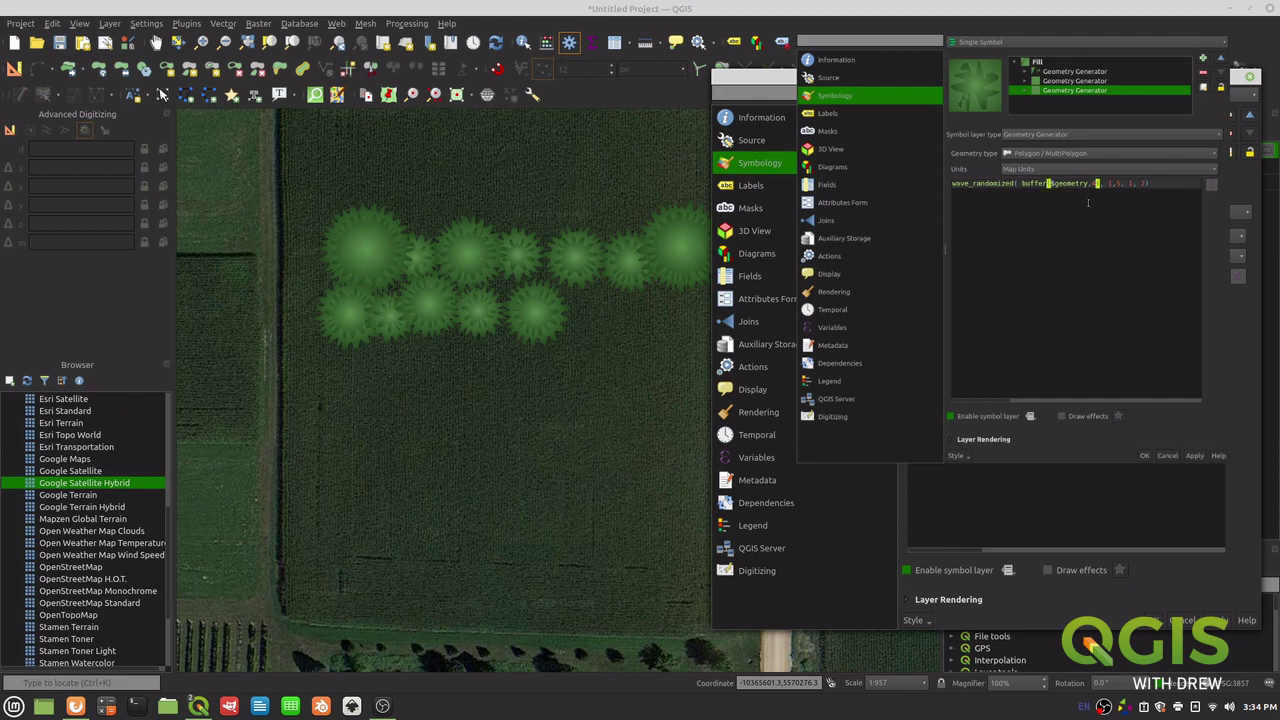
key("BackSpace")
type("6")
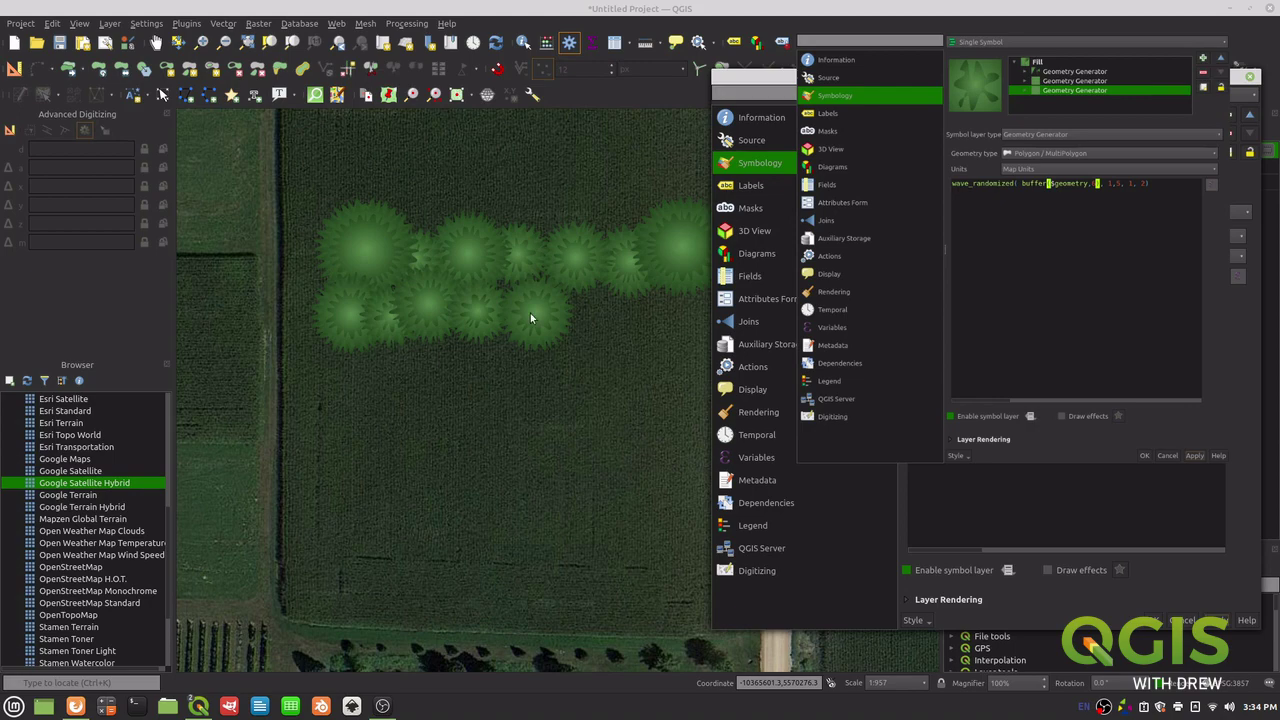
left_click(1145, 455)
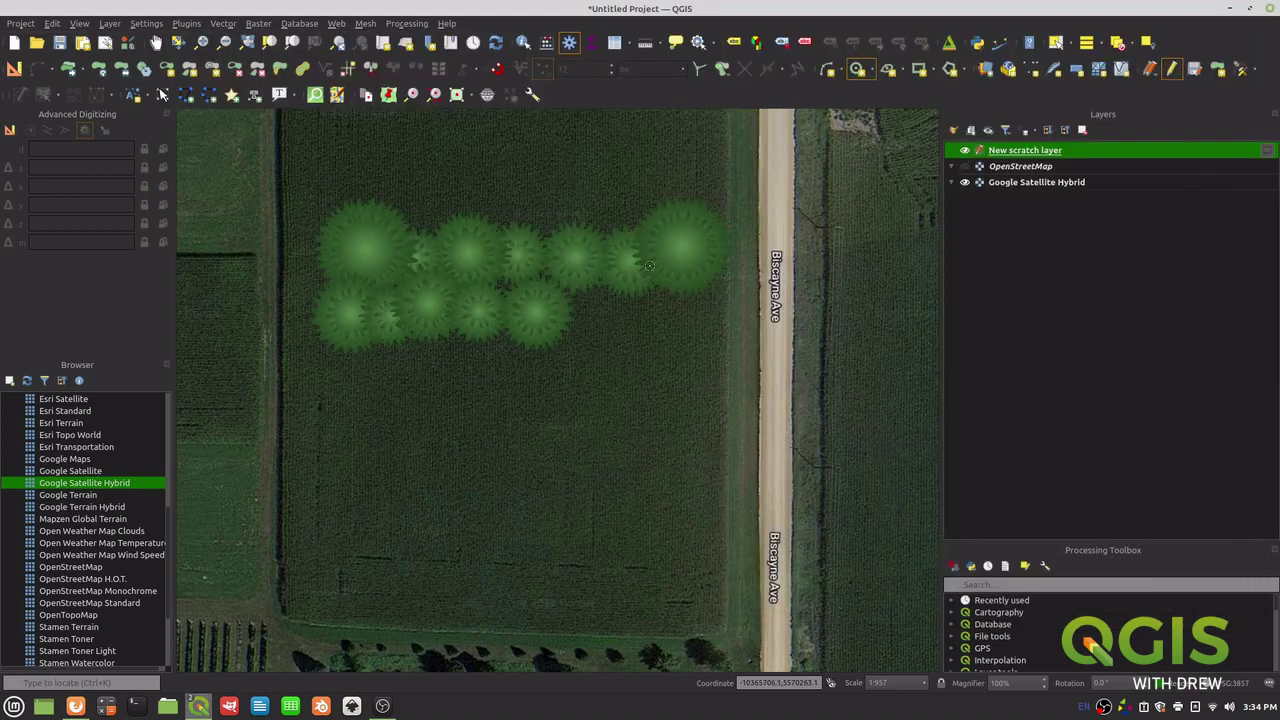
Step: Examine the layered tree symbols on the map up close and from farther away
scroll(649, 265, "up", 3)
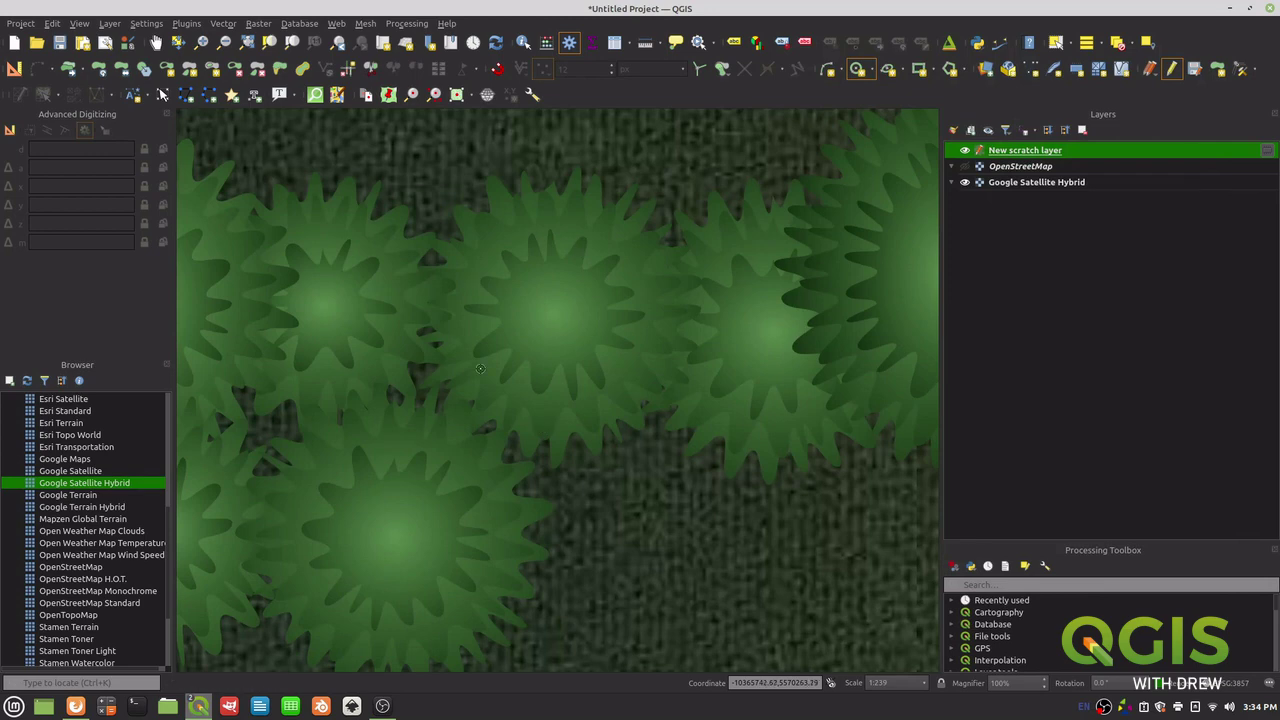
scroll(635, 394, "down", 2)
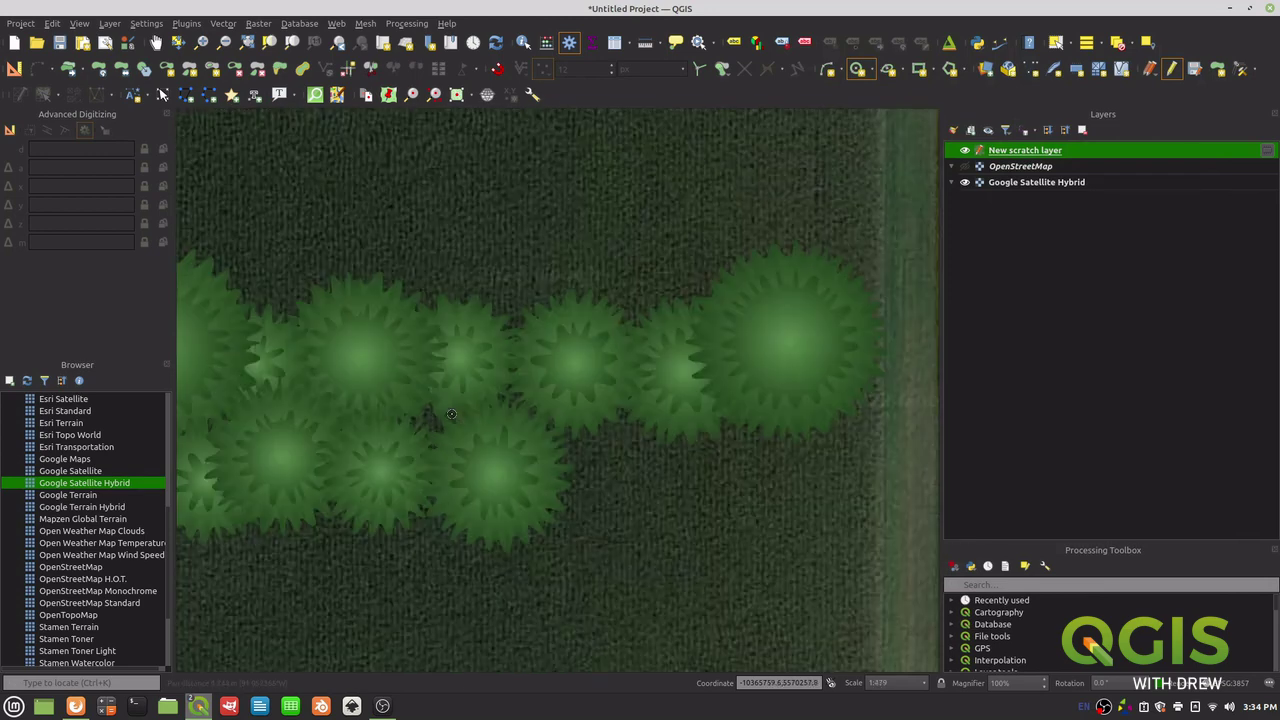
left_click_drag(364, 393, 588, 384)
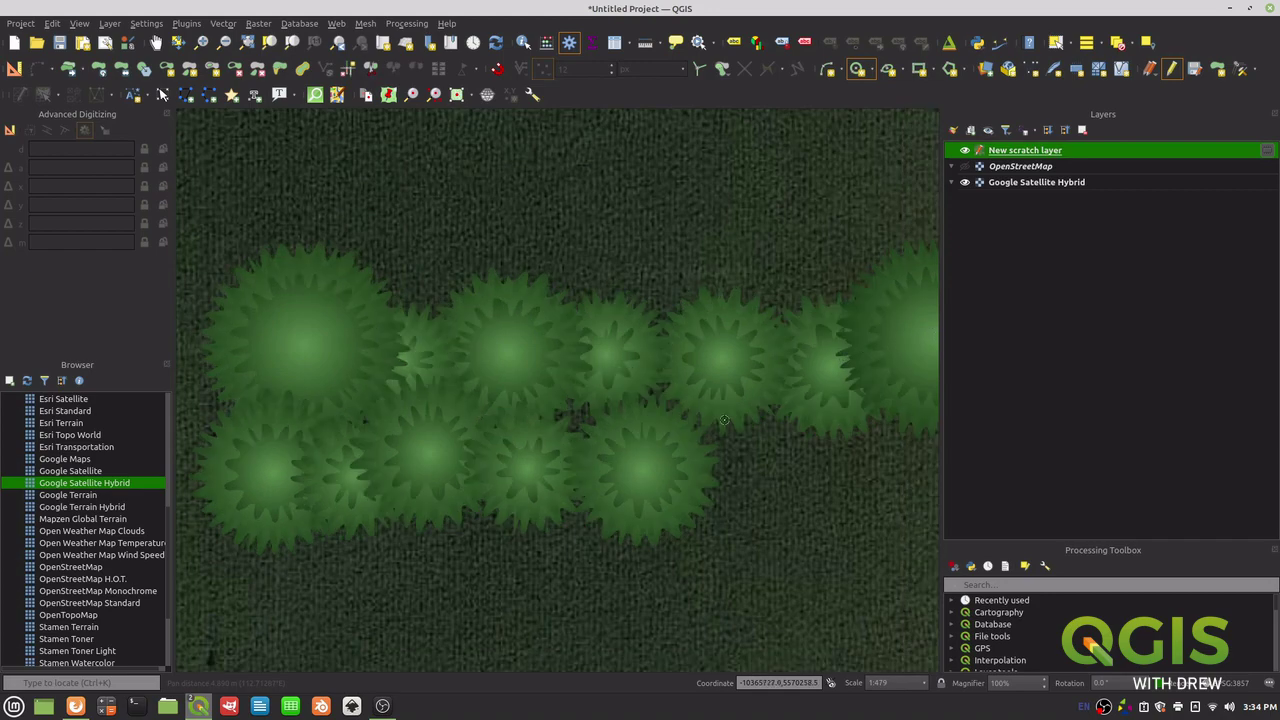
scroll(708, 425, "down", 2)
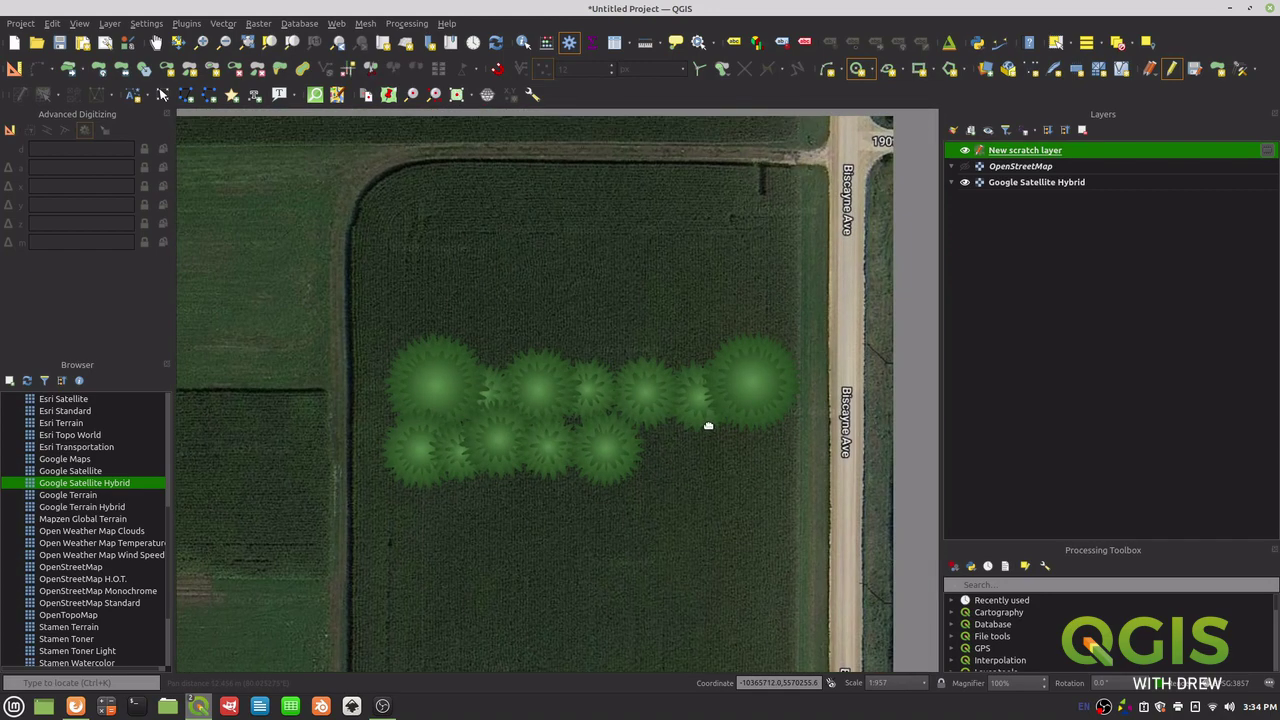
scroll(708, 425, "up", 2)
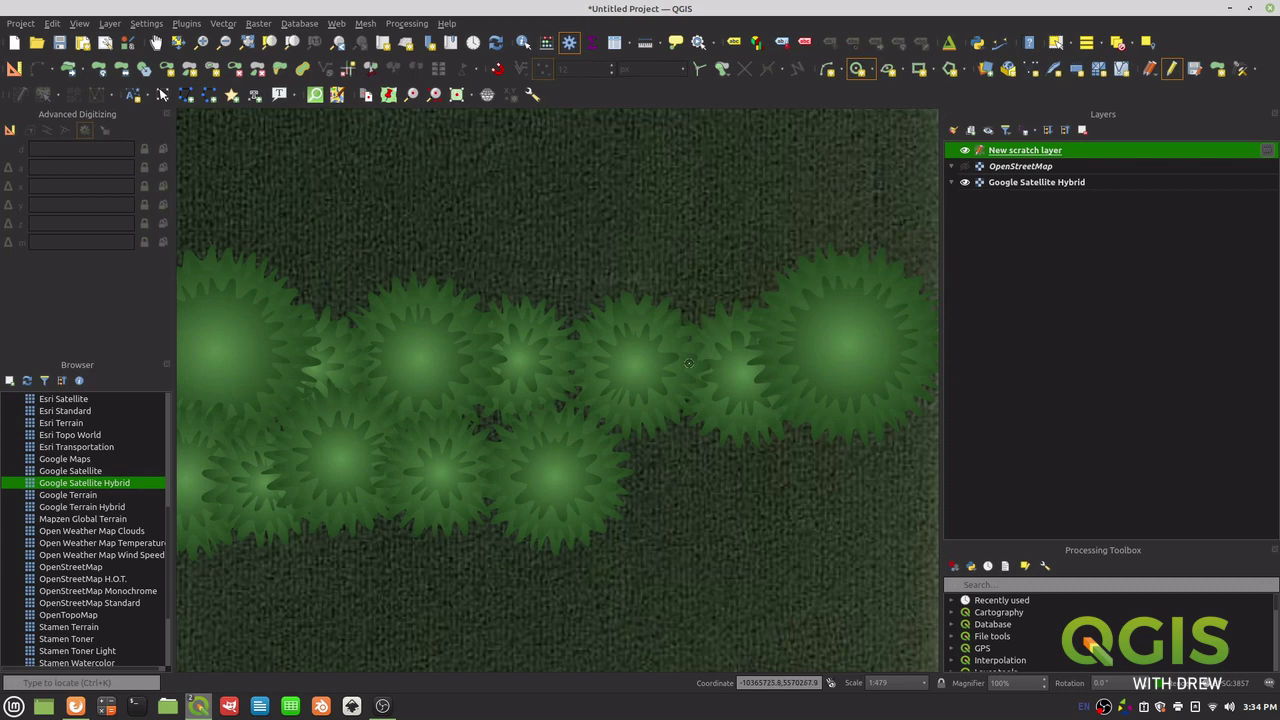
scroll(678, 371, "down", 1)
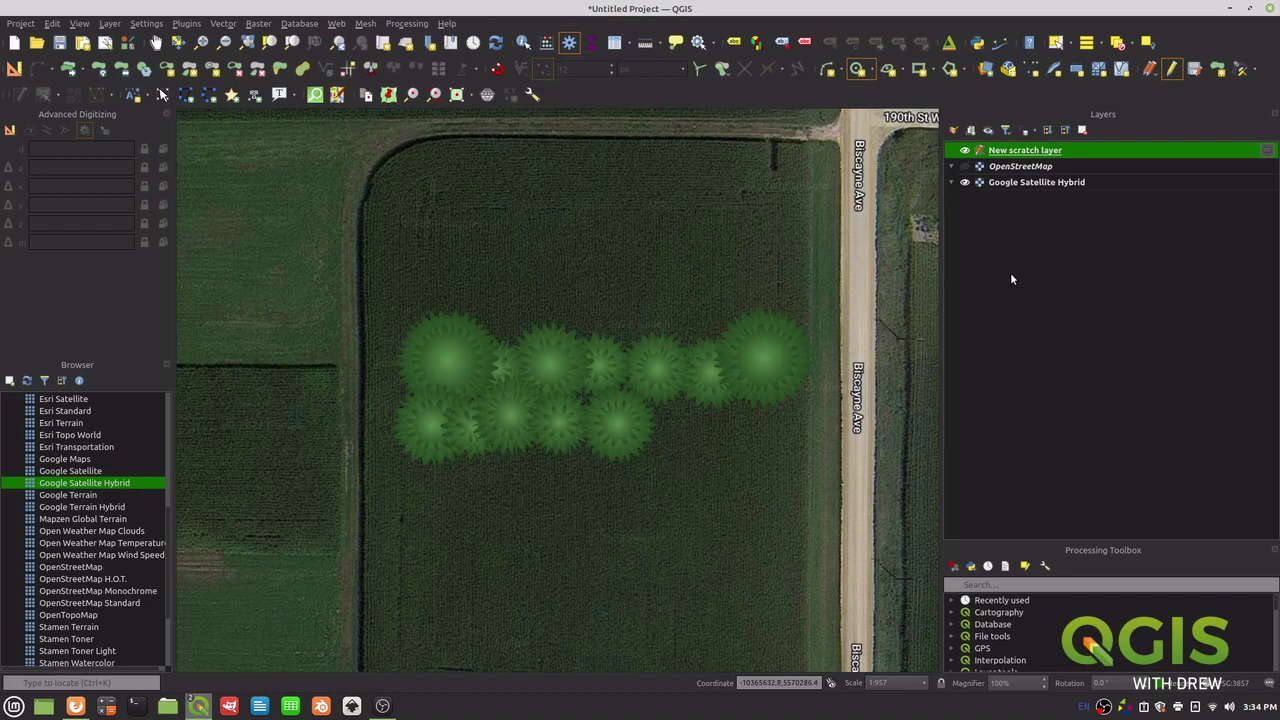
Step: In the scratch layer's layer rendering settings, use Normal layer blending, enable draw effects, and apply the style
double_click(1012, 152)
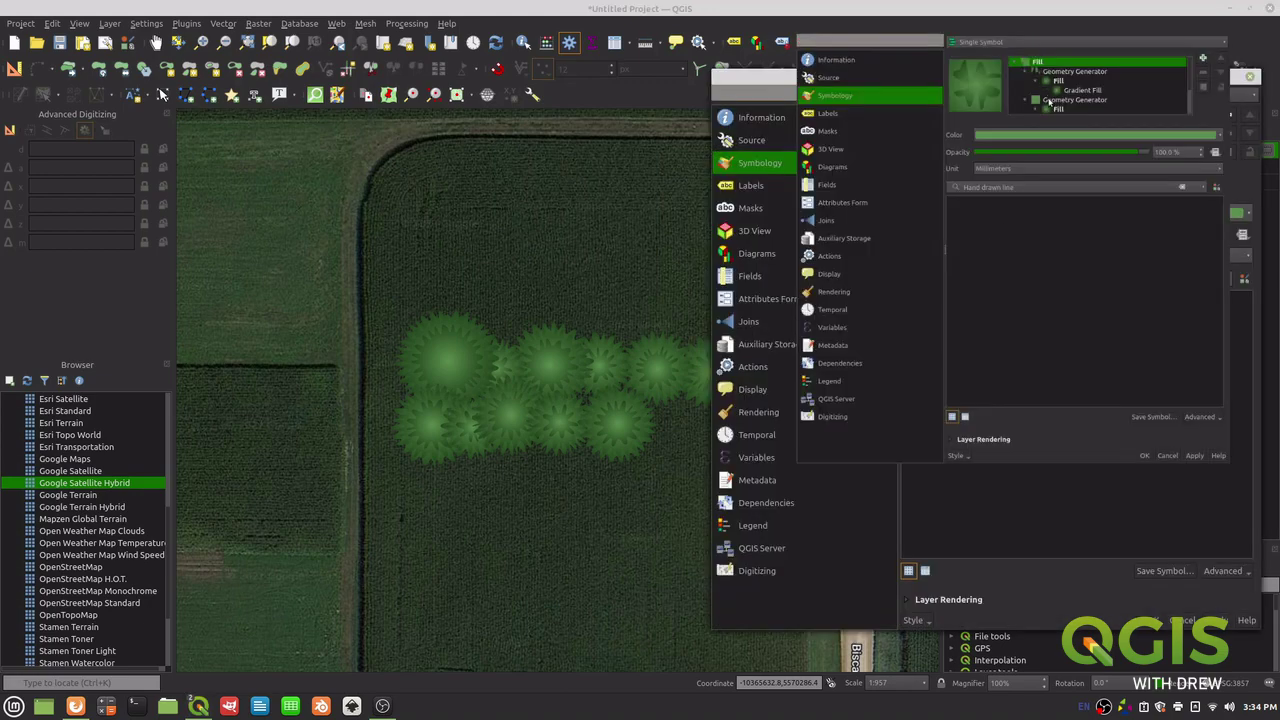
left_click(907, 599)
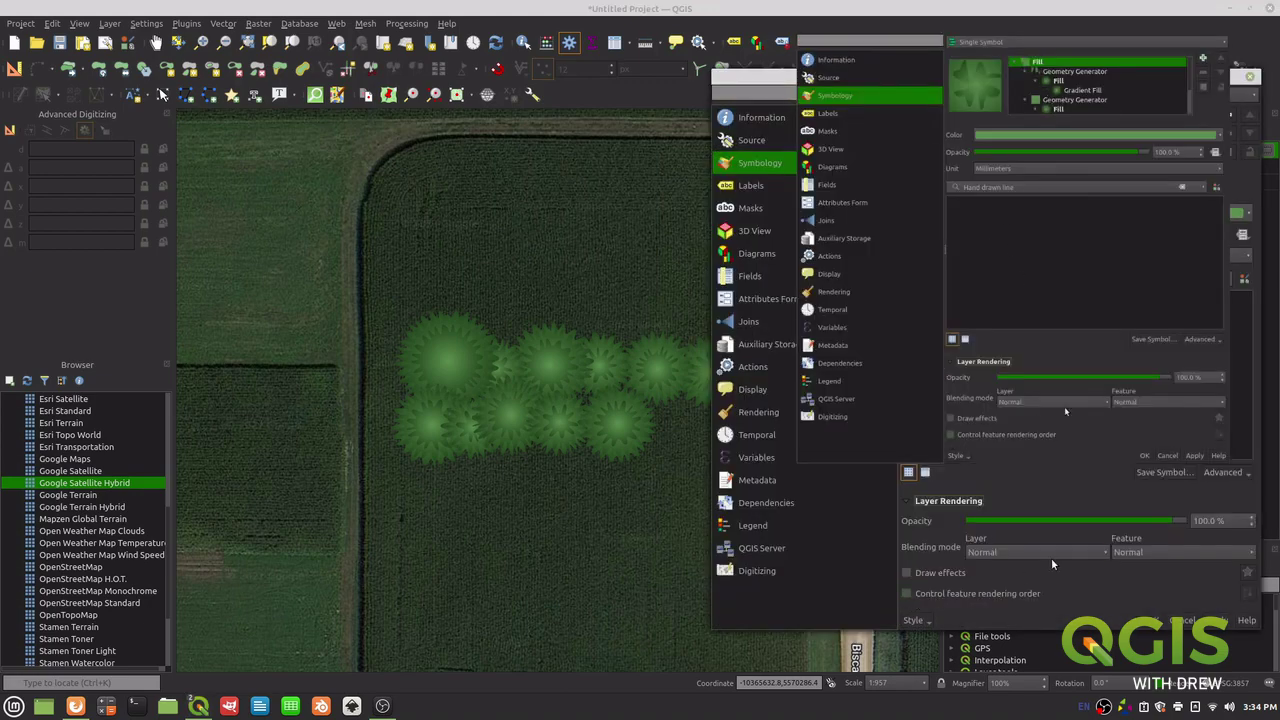
scroll(1028, 550, "up", 3)
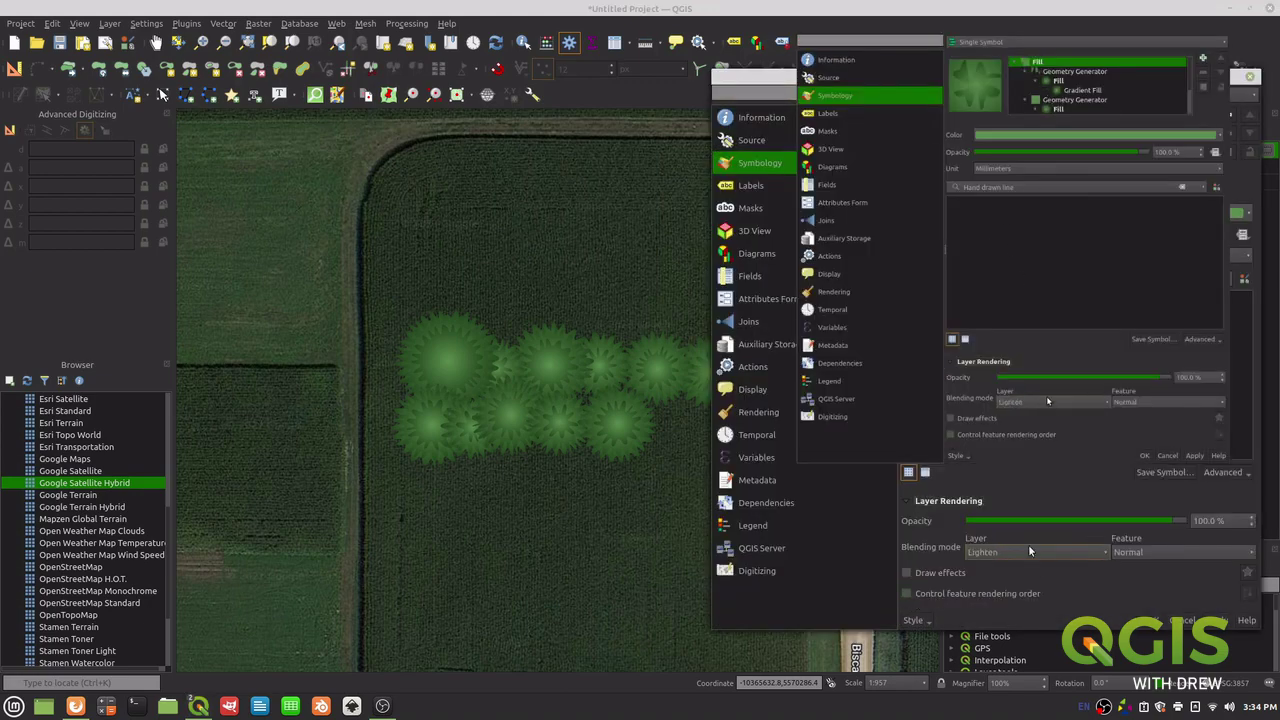
left_click(1103, 550)
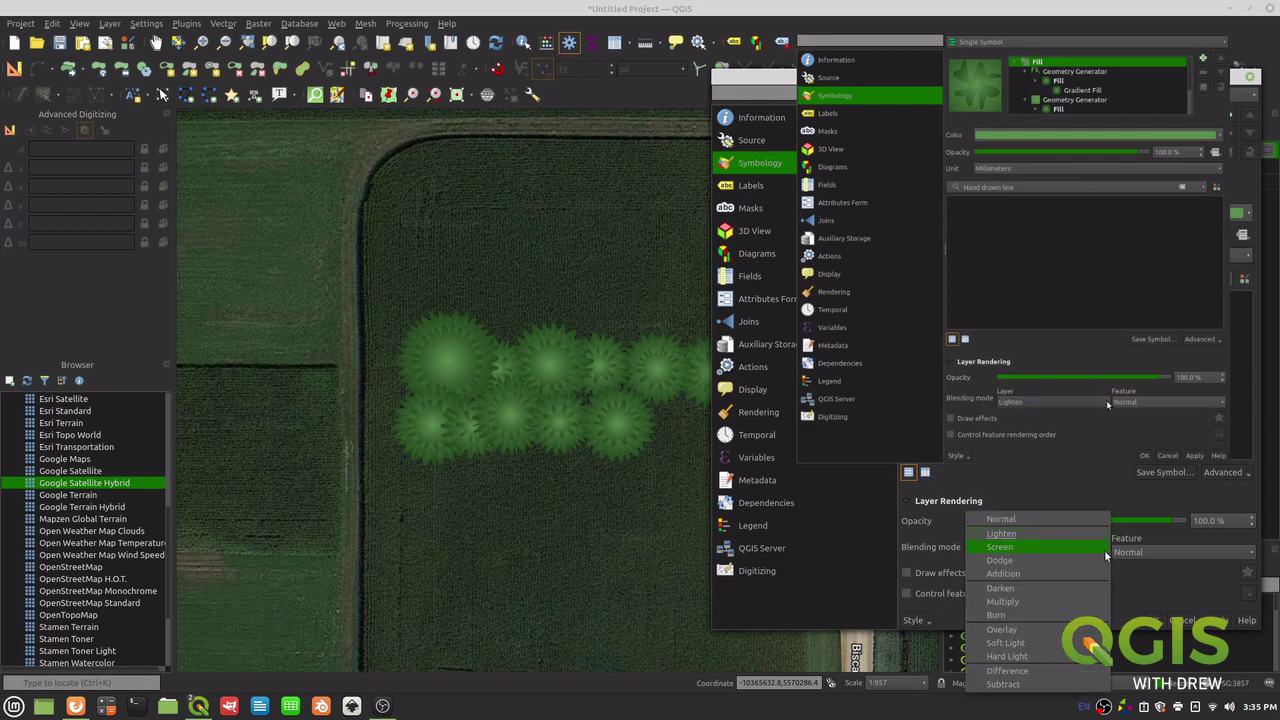
left_click(1042, 517)
left_click(905, 571)
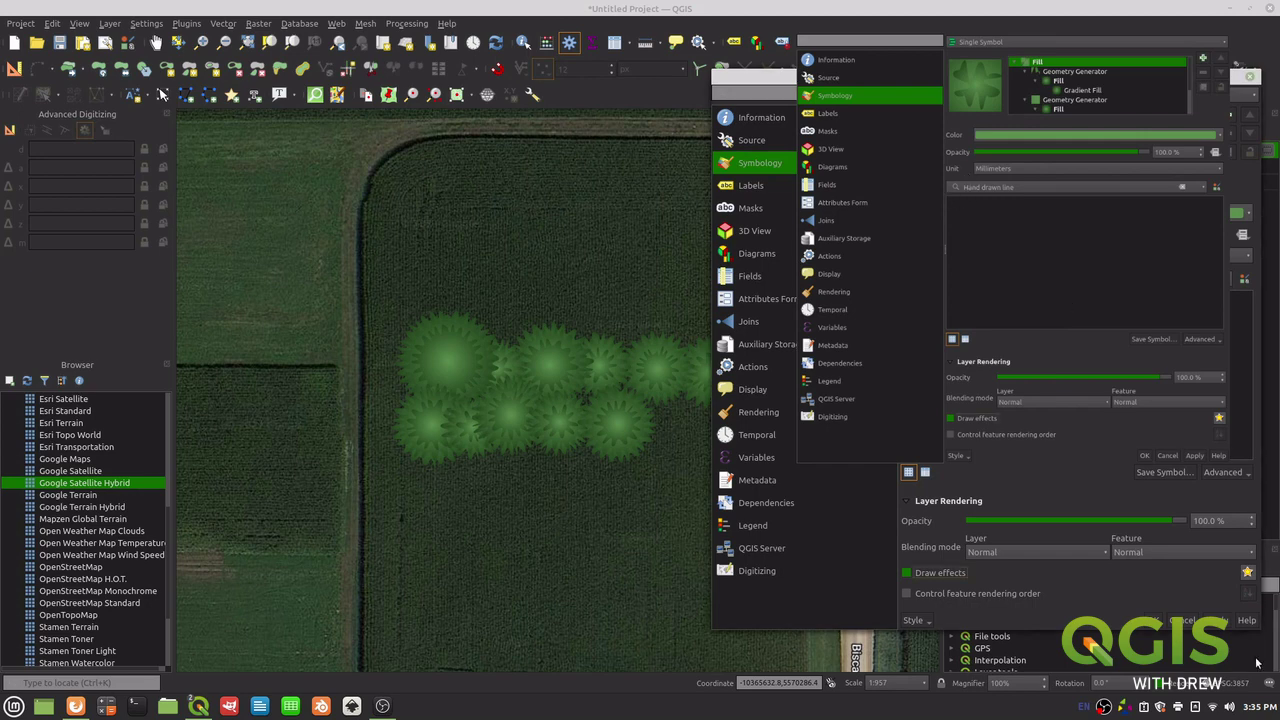
left_click(1215, 620)
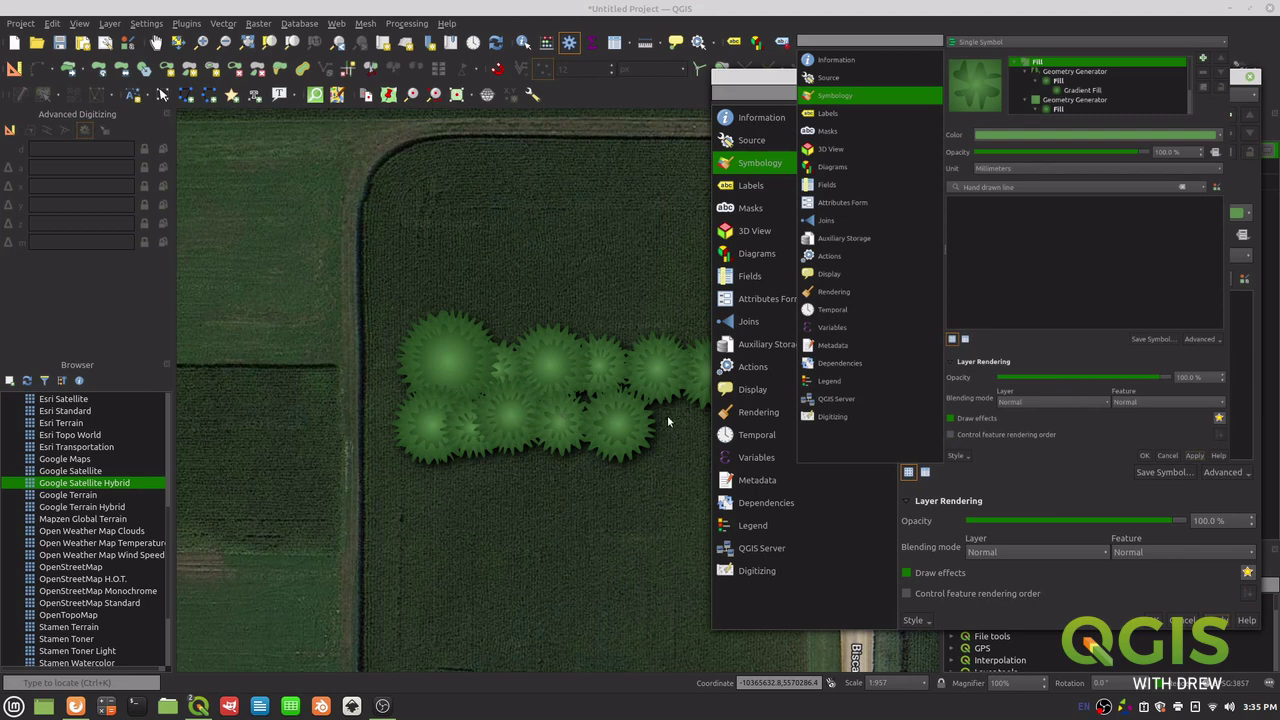
Step: Enable draw effects on the uppermost geometry generator, the one without a buffer, and apply the change
mouse_move(870, 80)
left_mouse_down()
mouse_move(841, 83)
mouse_move(889, 76)
left_mouse_up()
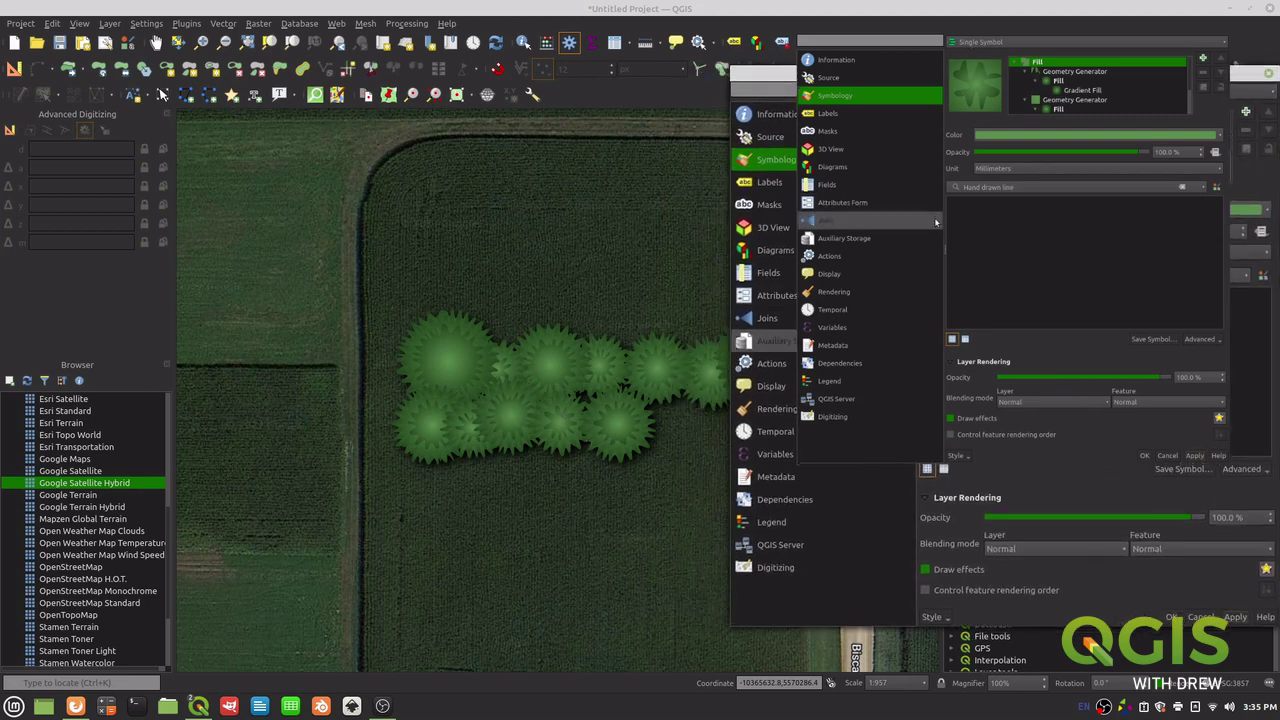
left_click(1076, 72)
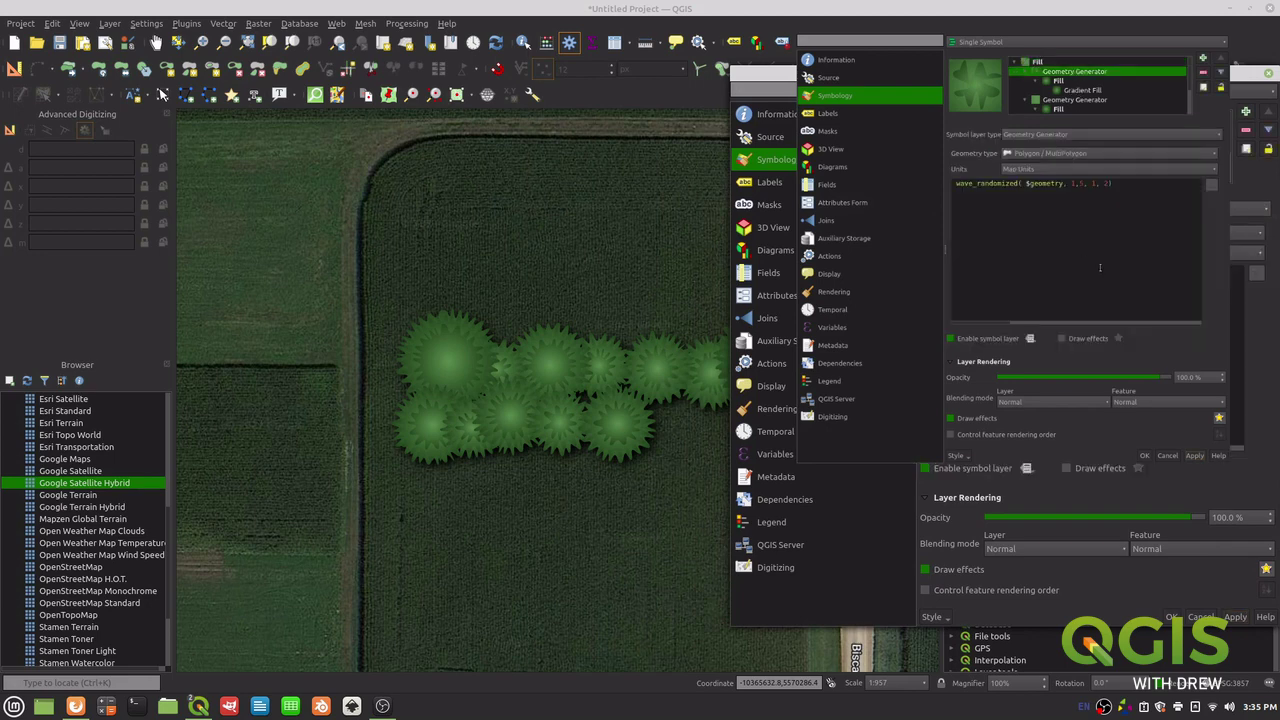
left_click(1066, 468)
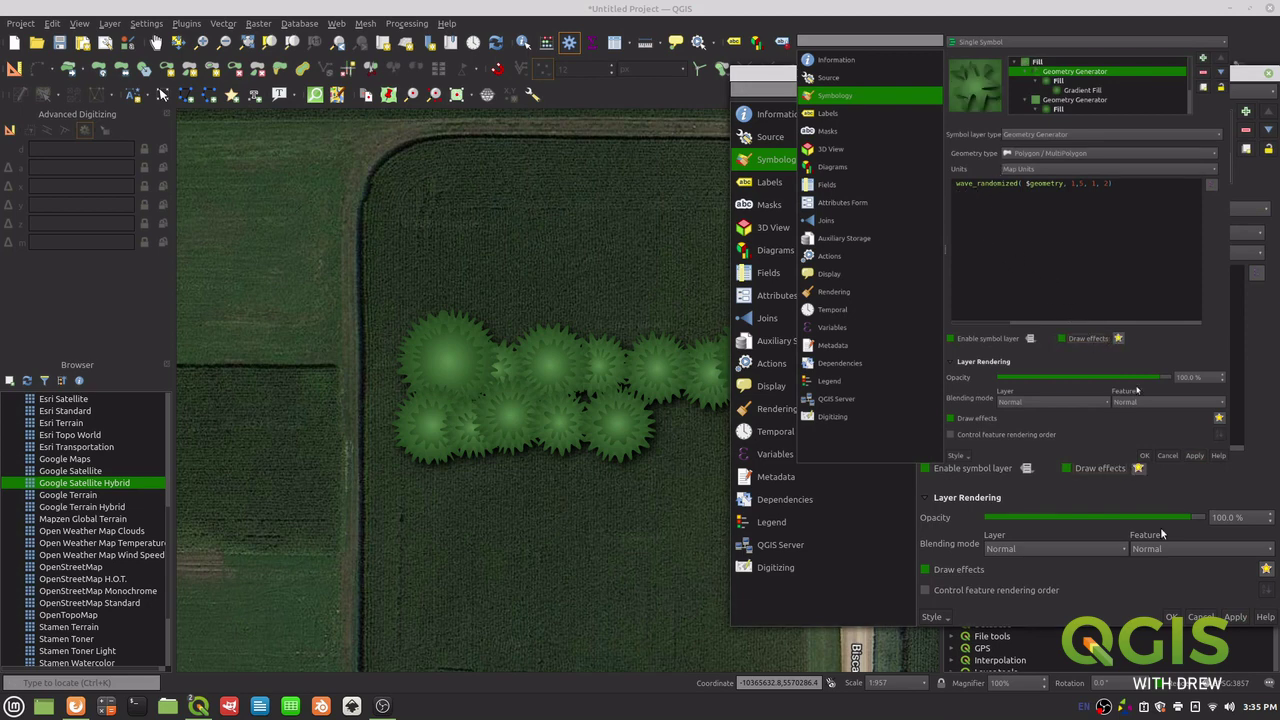
left_click(1238, 616)
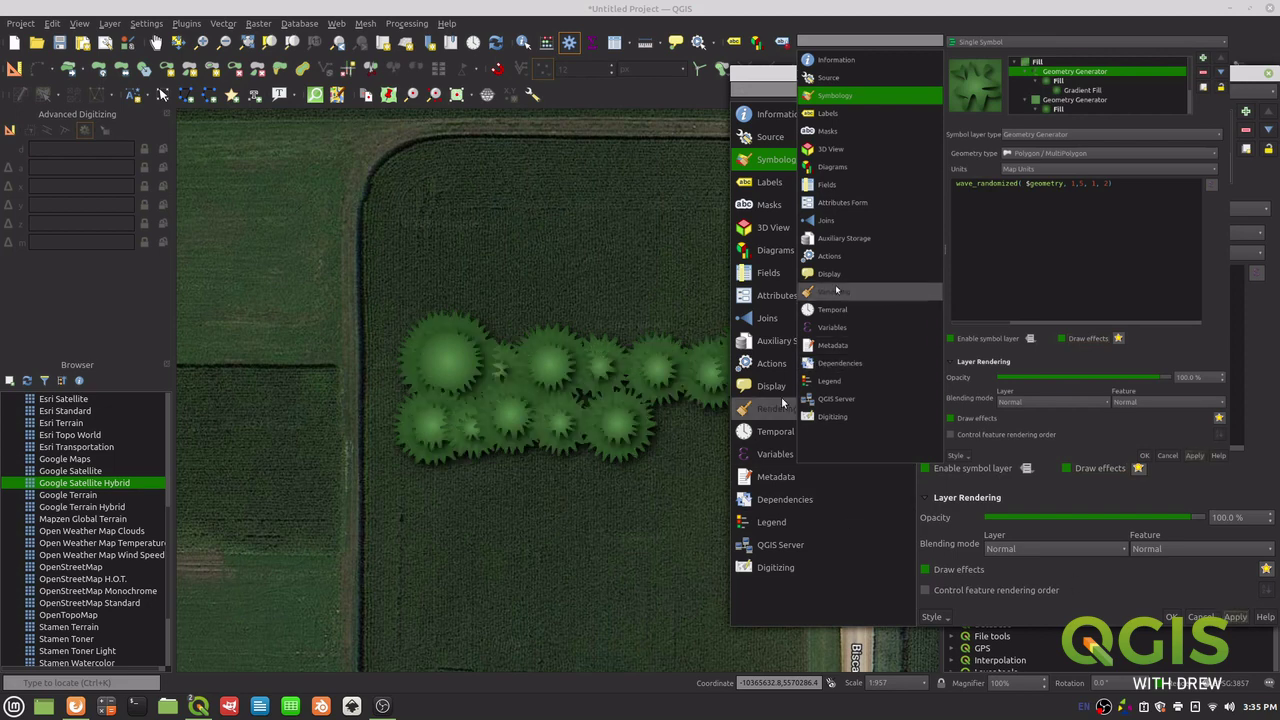
Step: Enable draw effects on the middle geometry generator with buffer distance 4, apply, and accept the layer properties
left_click(1028, 85)
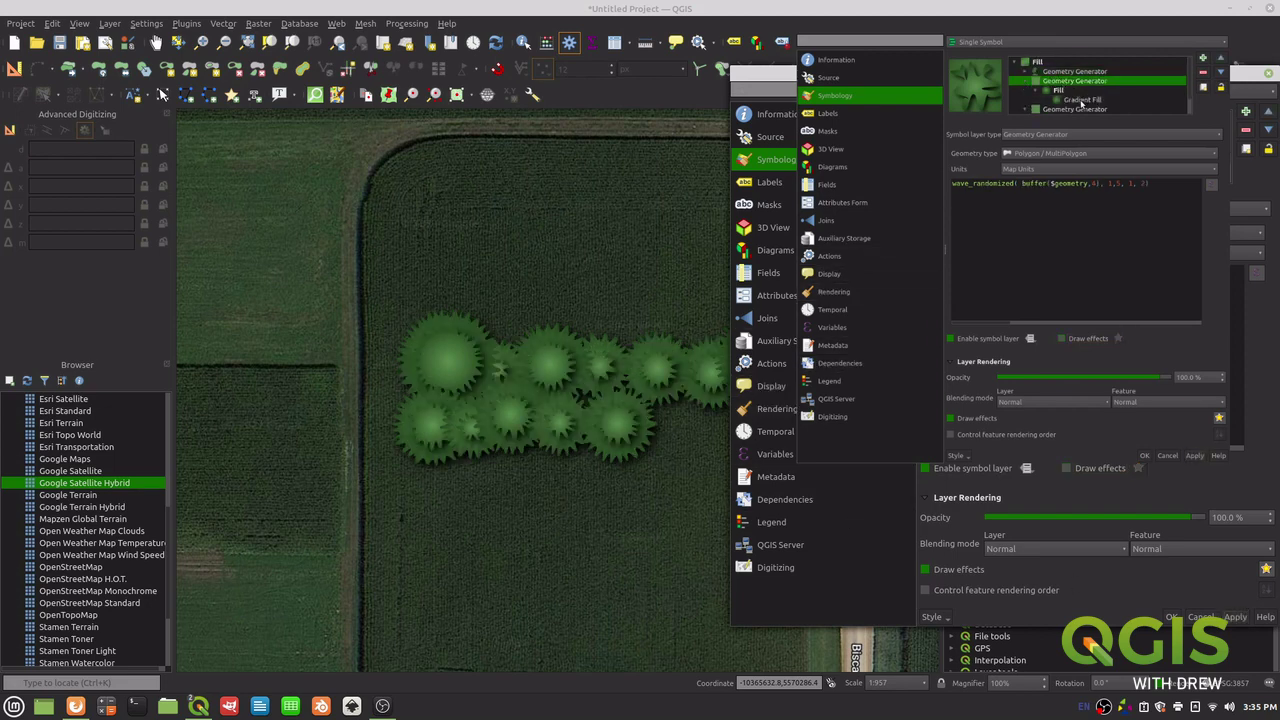
left_click(1079, 100)
left_click(1076, 83)
left_click(1066, 468)
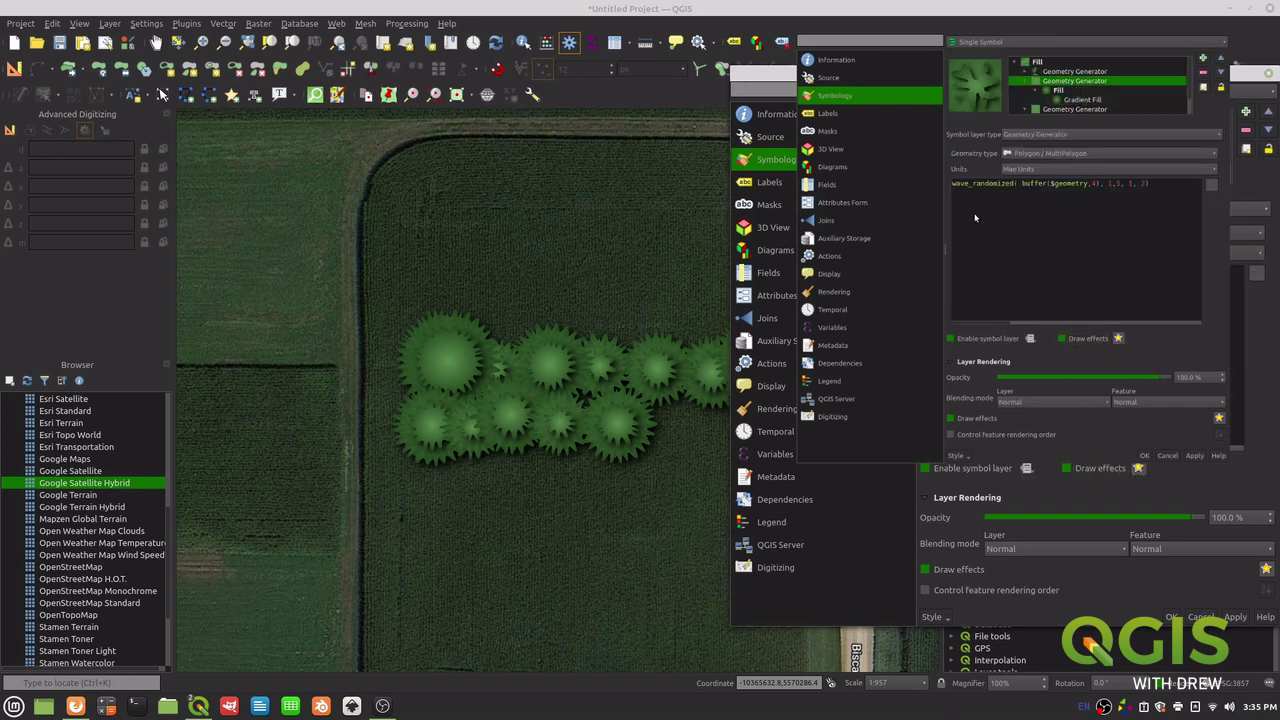
left_click(1235, 616)
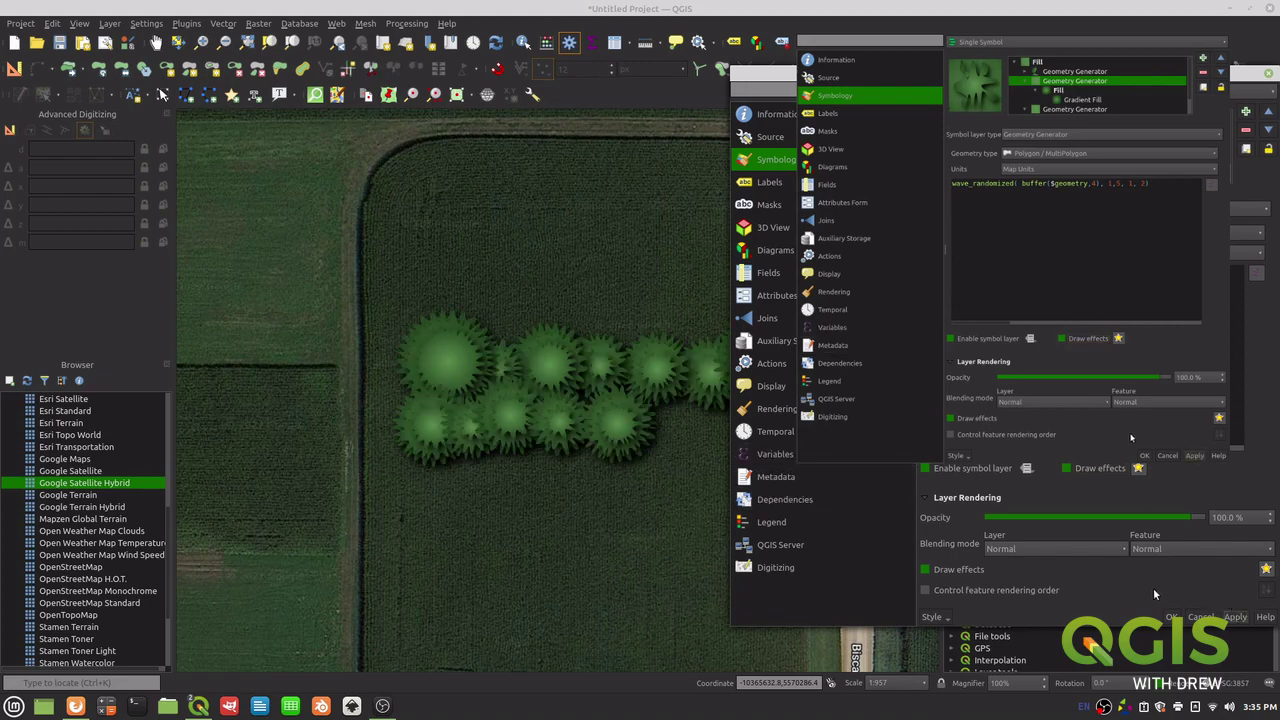
left_click(1172, 616)
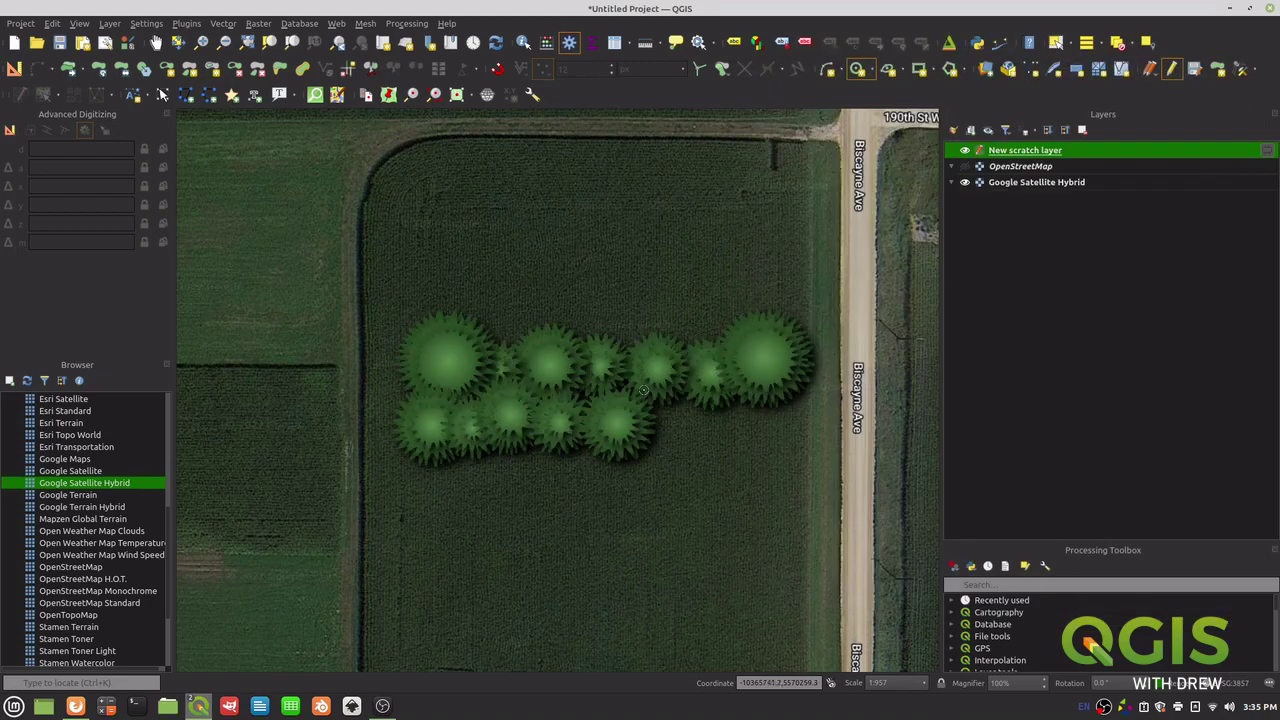
scroll(644, 390, "up", 2)
scroll(630, 370, "down", 1)
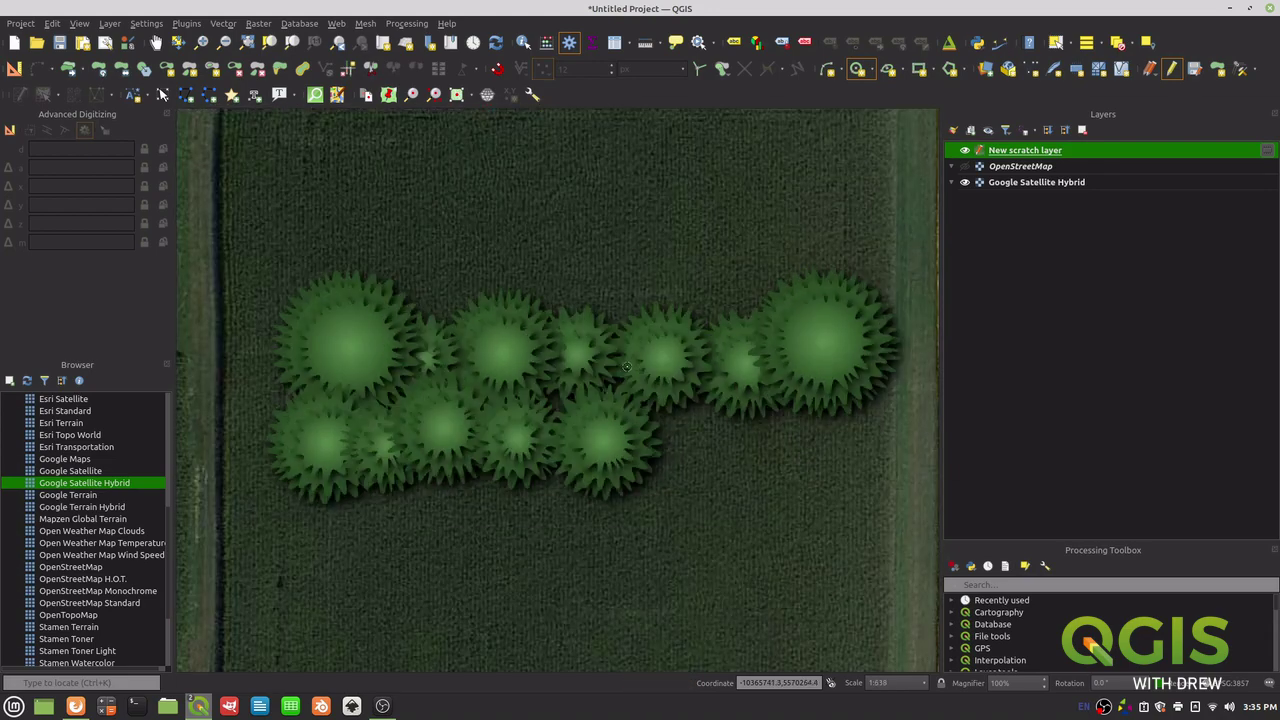